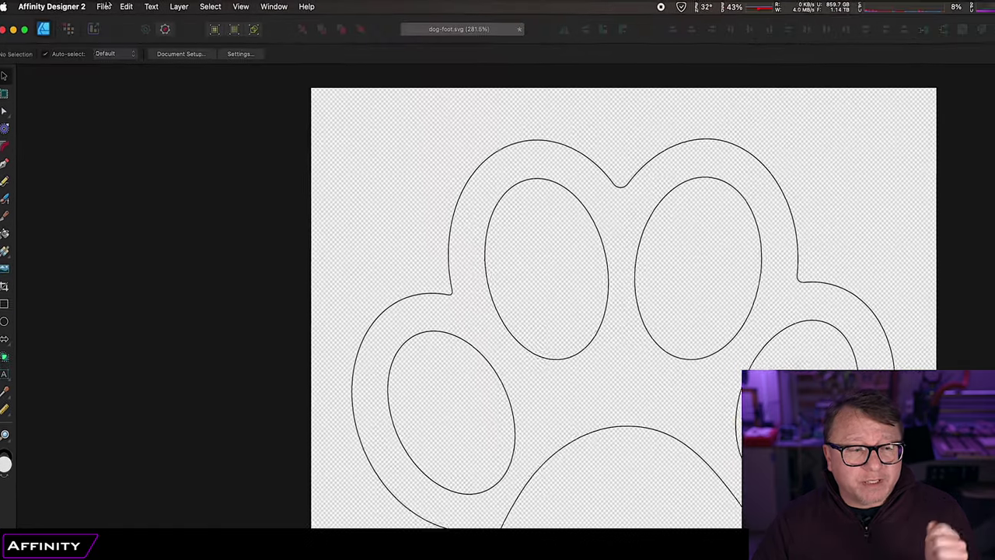
# Review the export options for the paw drawing with SVG as the format, cancel without exporting, and switch to Fusion
pyautogui.click(106, 7)
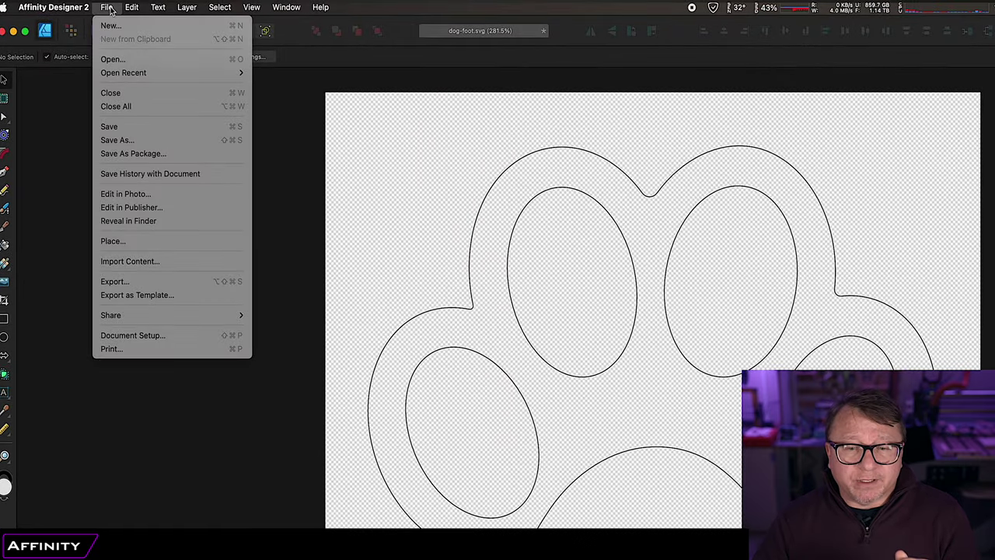
pyautogui.click(162, 282)
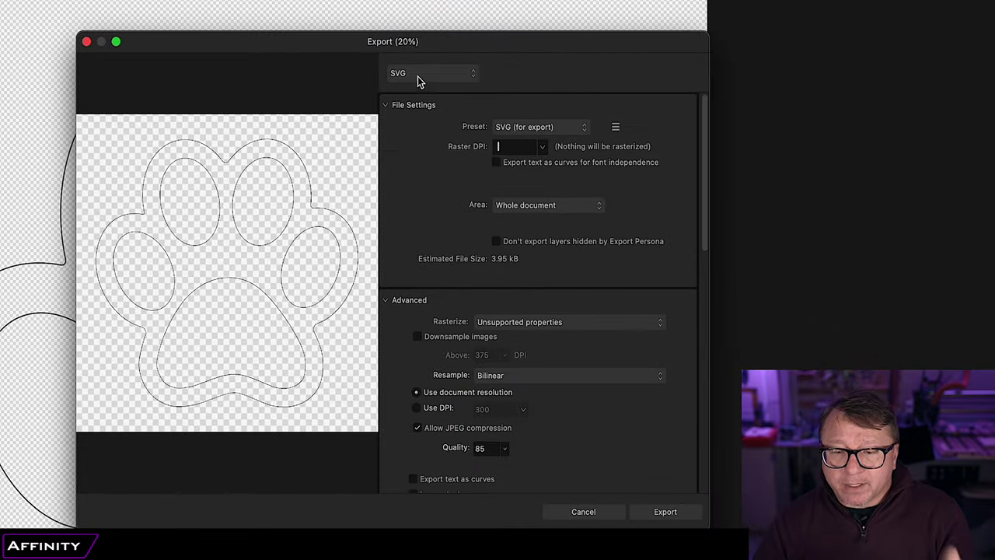
pyautogui.click(729, 154)
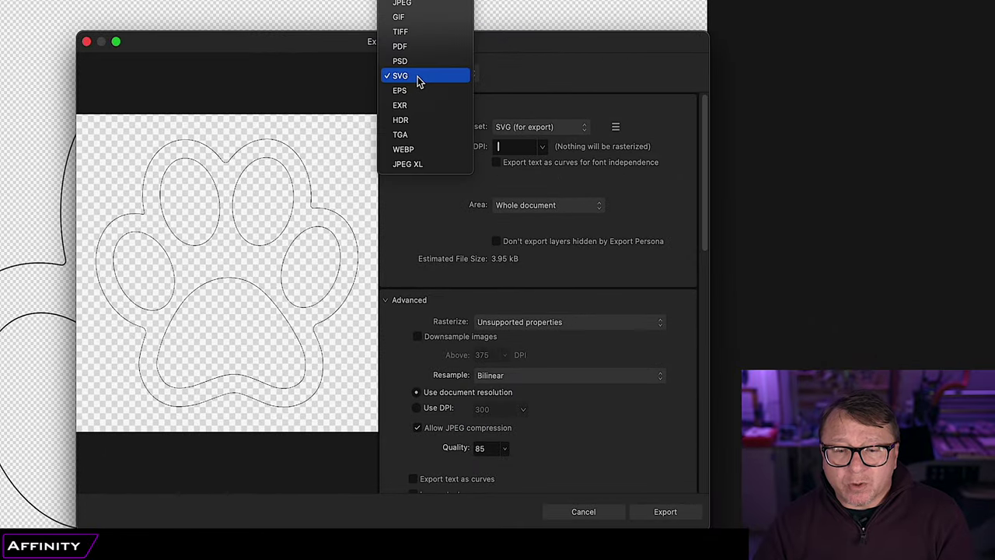
pyautogui.click(415, 76)
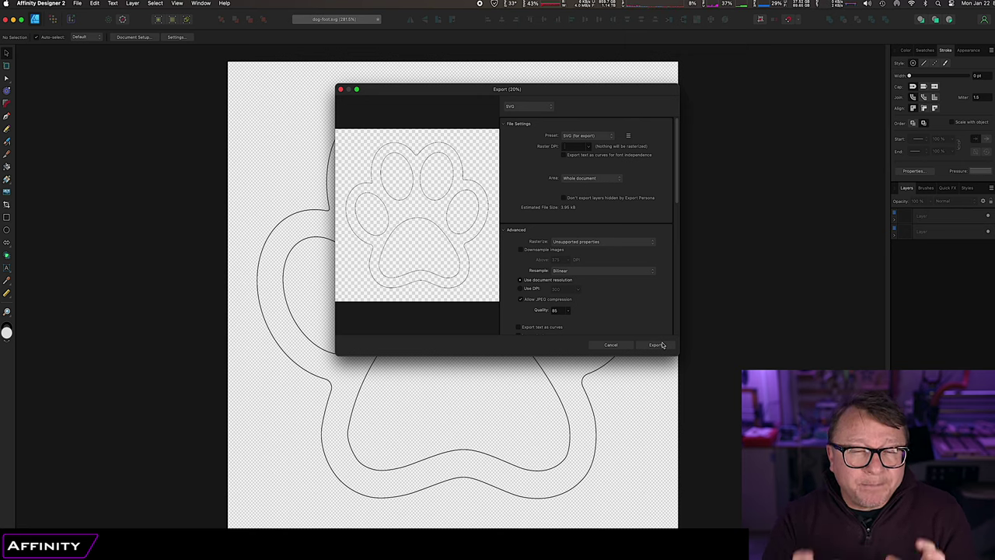
pyautogui.click(607, 346)
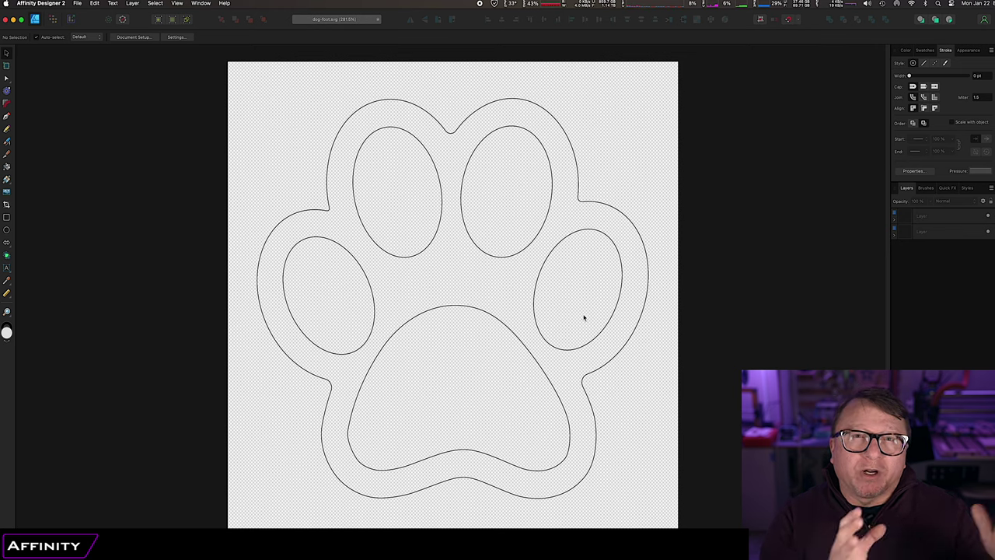
pyautogui.click(7, 20)
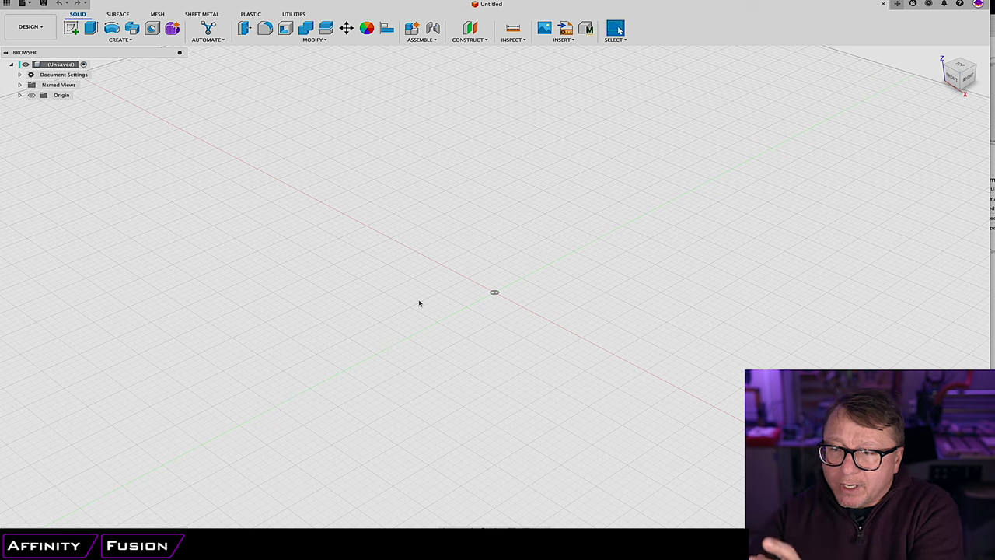
pyautogui.moveTo(973, 76); pyautogui.dragTo(956, 85)
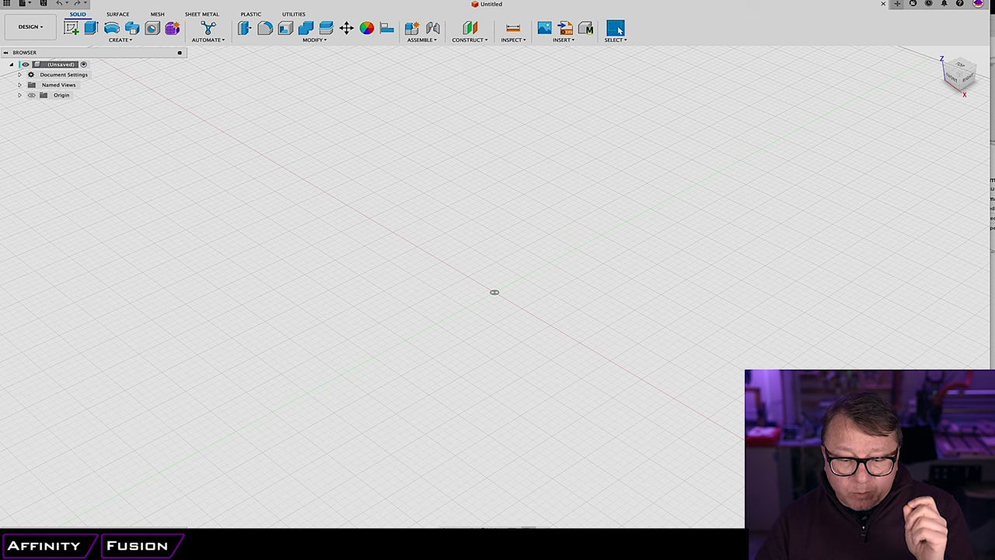
pyautogui.click(528, 527)
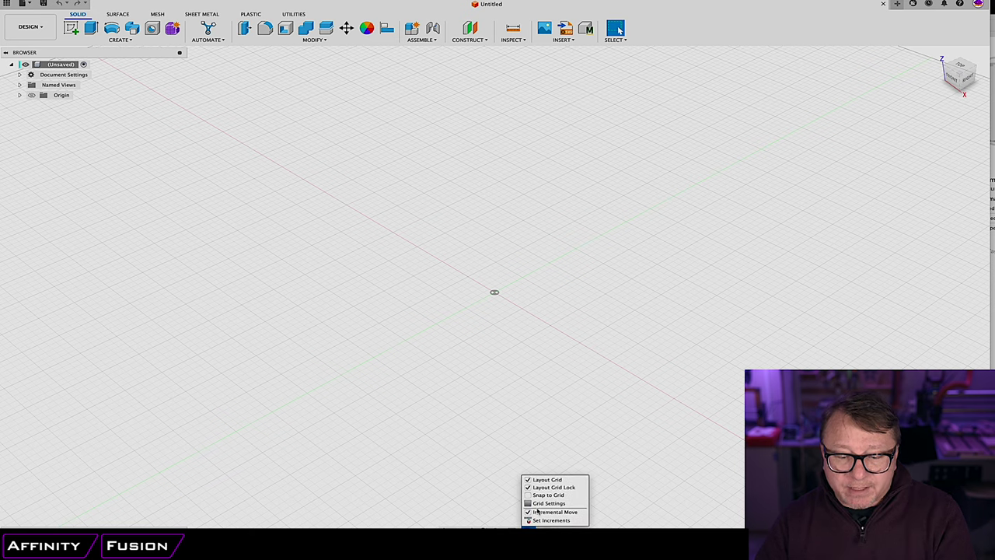
pyautogui.click(414, 273)
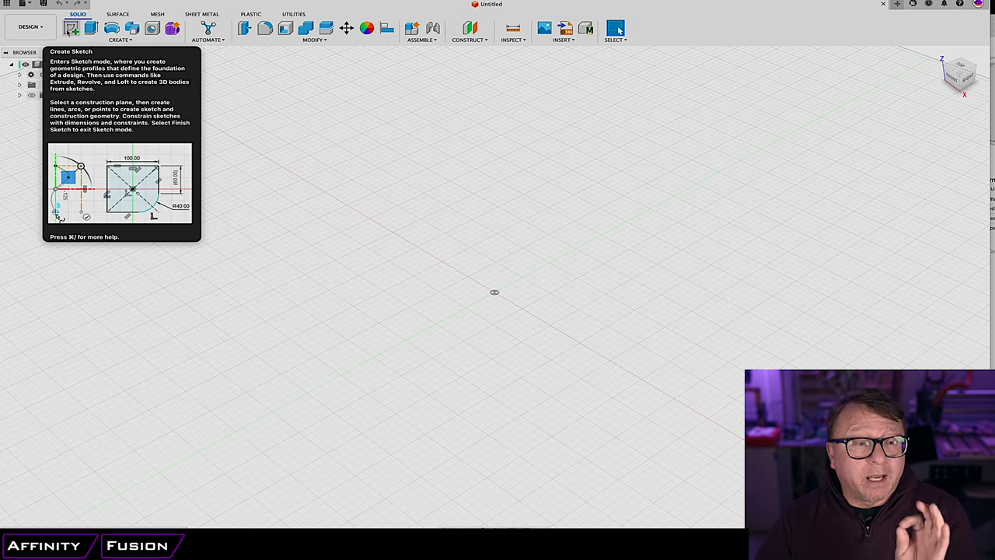
# Start a sketch on the horizontal XY plane and draw a rectangle from the origin, about 7.6 in wide and 4.8 in high
pyautogui.click(71, 29)
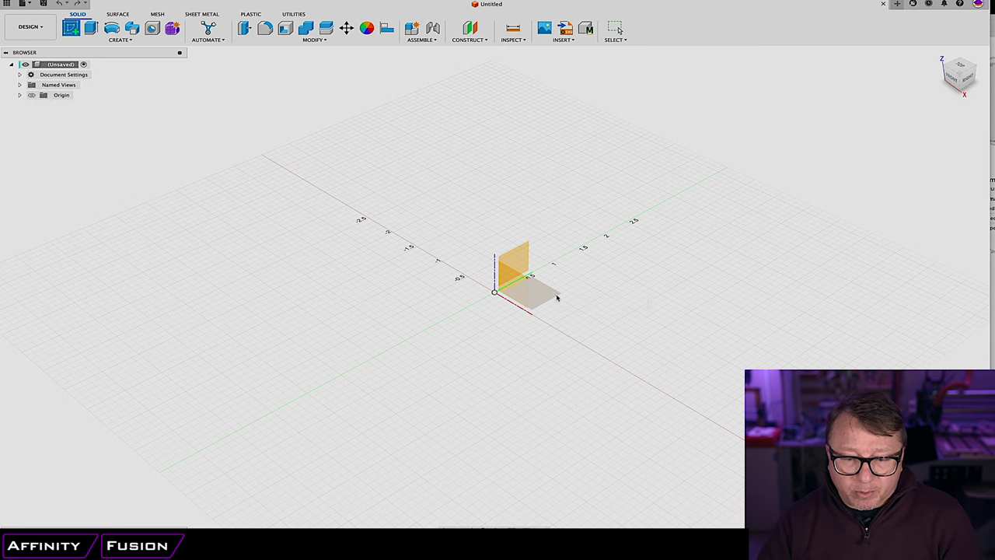
pyautogui.click(557, 296)
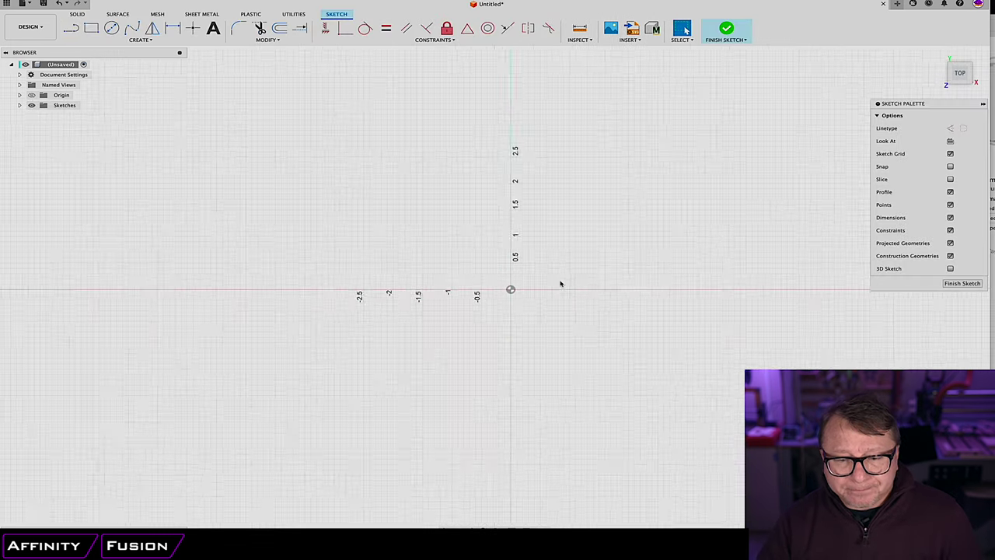
pyautogui.scroll(3, 460, 299)
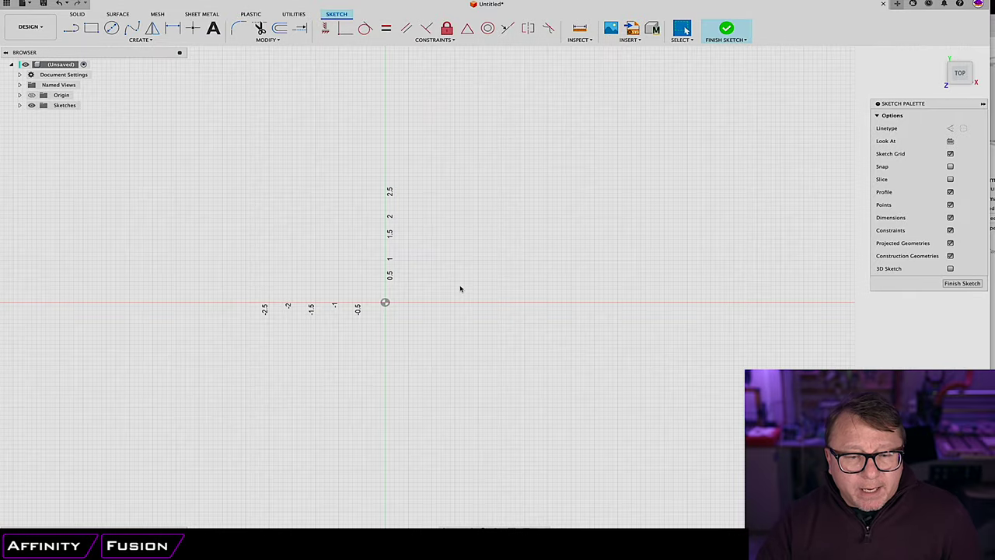
pyautogui.click(92, 34)
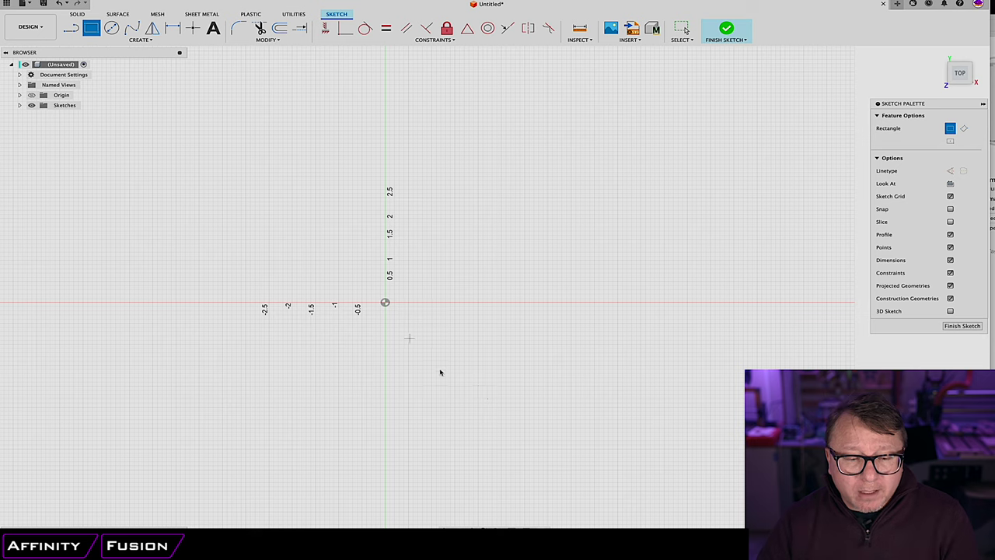
pyautogui.click(384, 302)
pyautogui.click(738, 99)
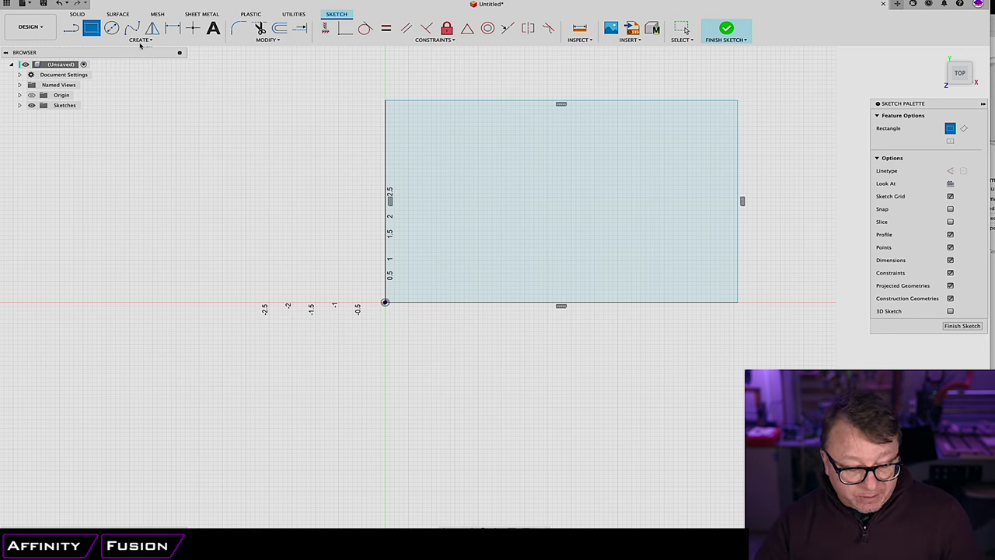
pyautogui.press('Escape')
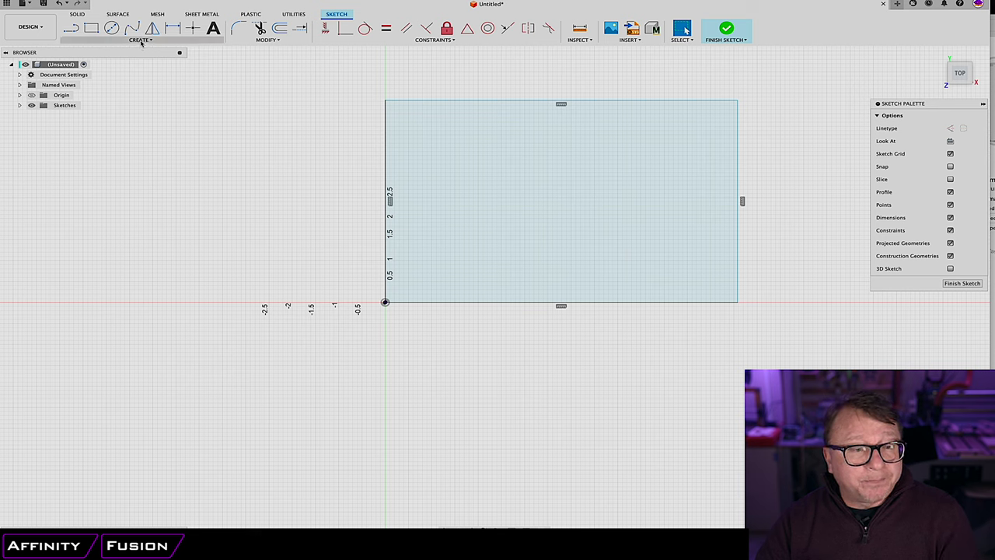
# Dimension the rectangle's vertical edge at the origin to 8 in
pyautogui.click(139, 40)
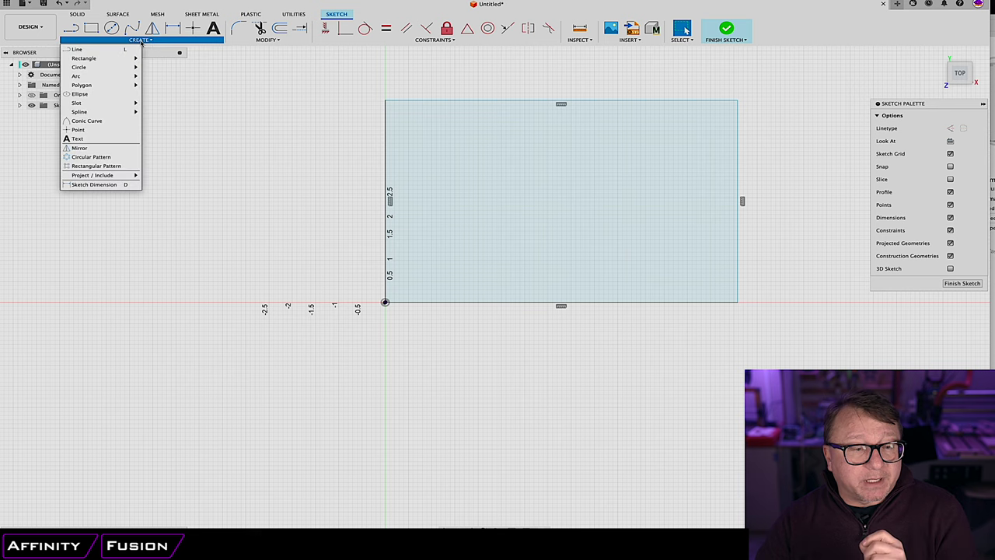
pyautogui.click(94, 185)
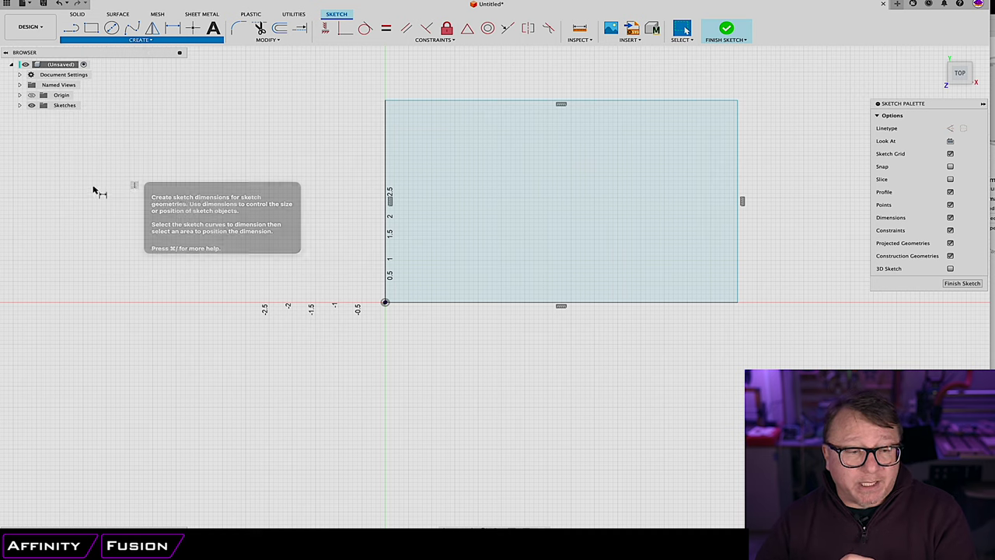
pyautogui.click(386, 225)
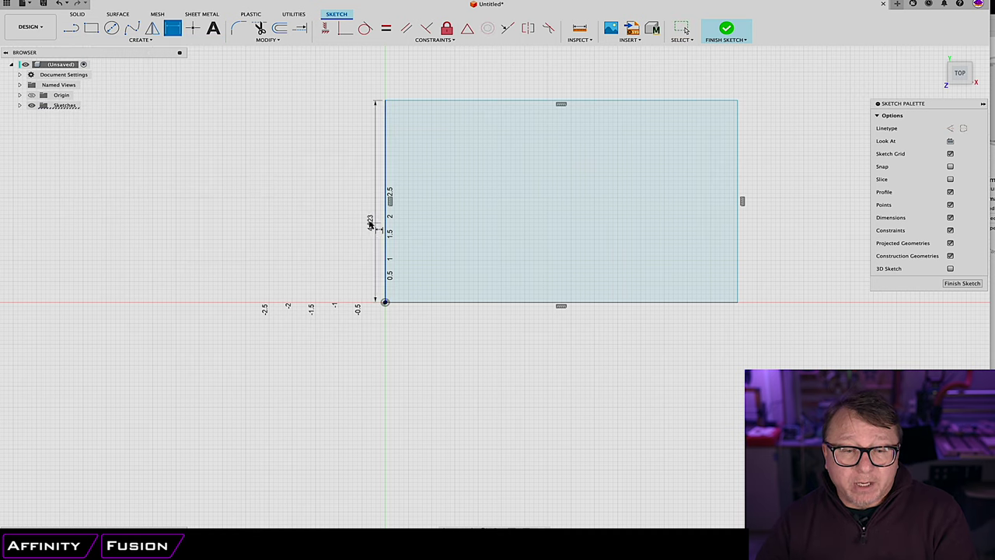
pyautogui.click(321, 206)
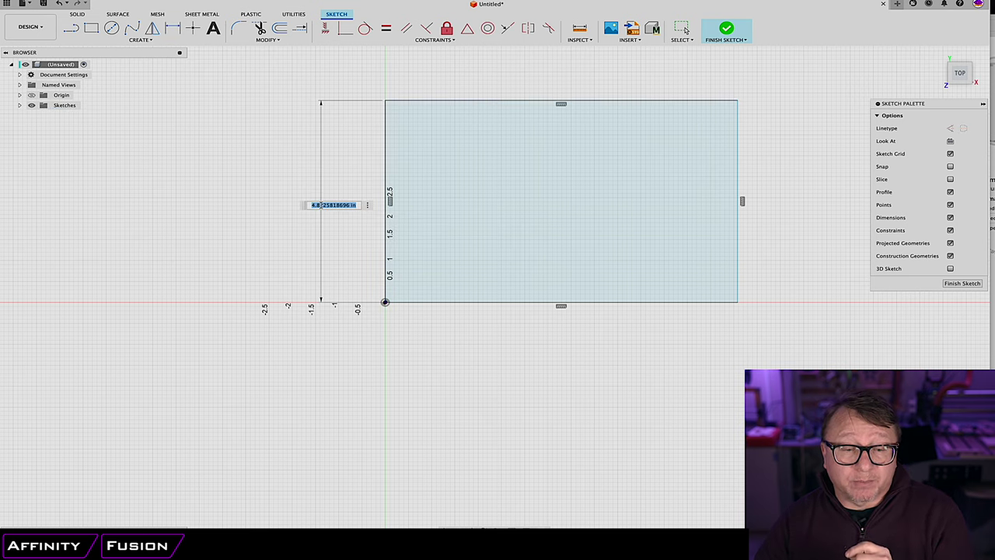
pyautogui.write('8')
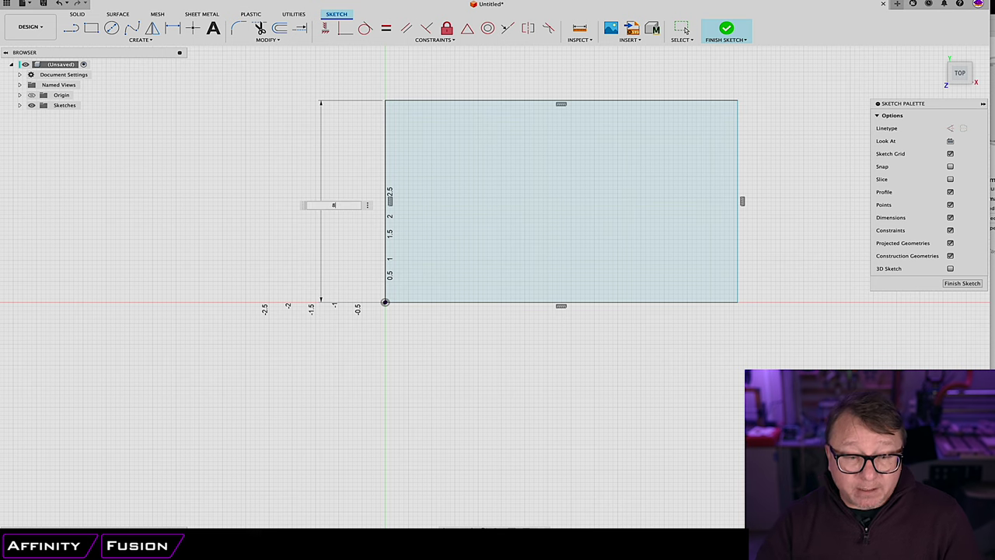
pyautogui.press('Return')
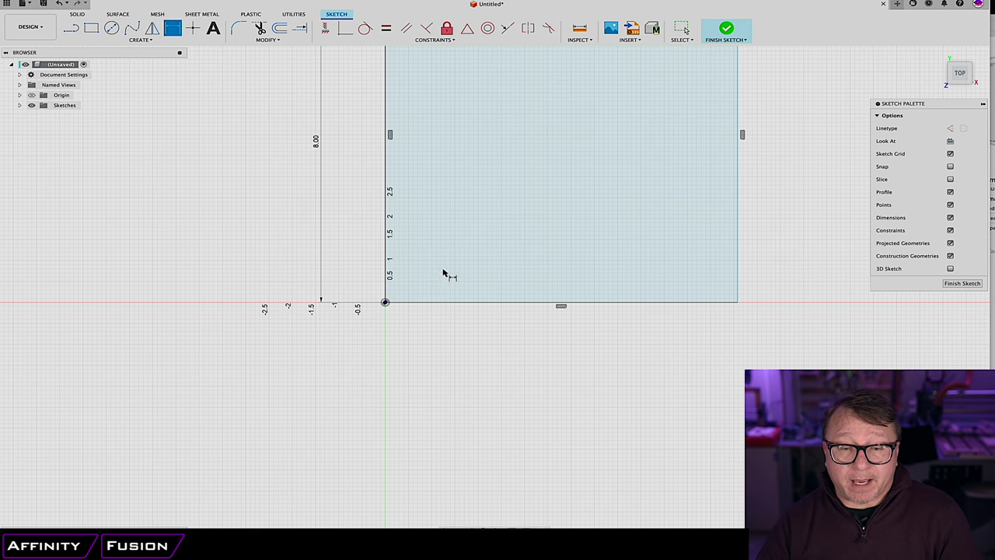
# Dimension the rectangle's upper horizontal edge to 8 in and finish the sketch
pyautogui.scroll(-5, 447, 273)
pyautogui.click(454, 130)
pyautogui.click(454, 108)
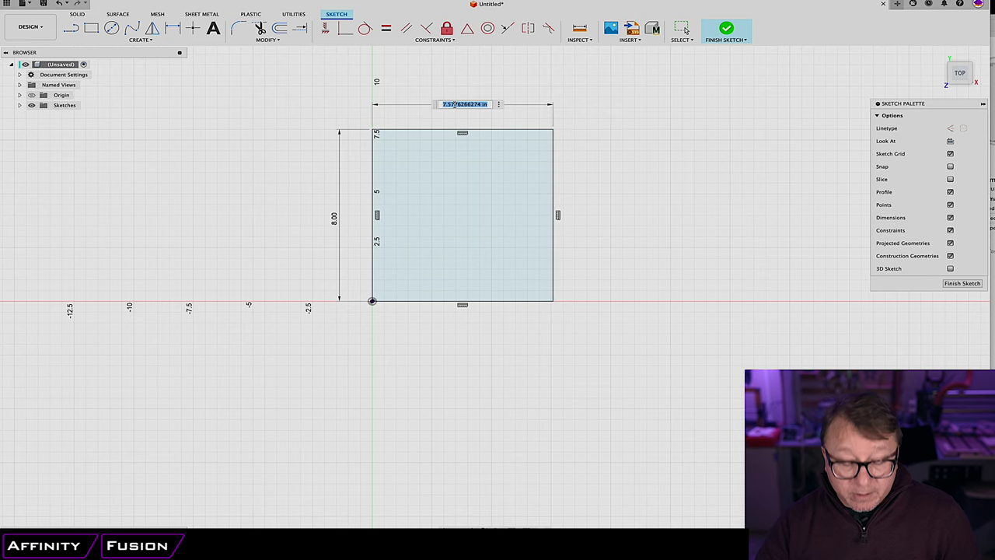
pyautogui.write('8')
pyautogui.press('Return')
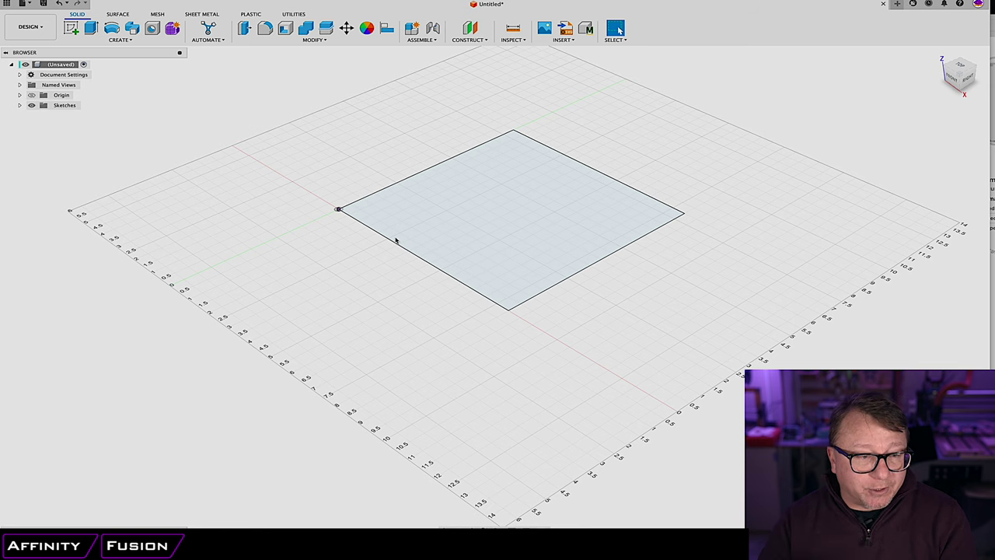
# Start a second sketch on the square's plane and load dog-foot.svg from the computer with Insert SVG
pyautogui.click(72, 29)
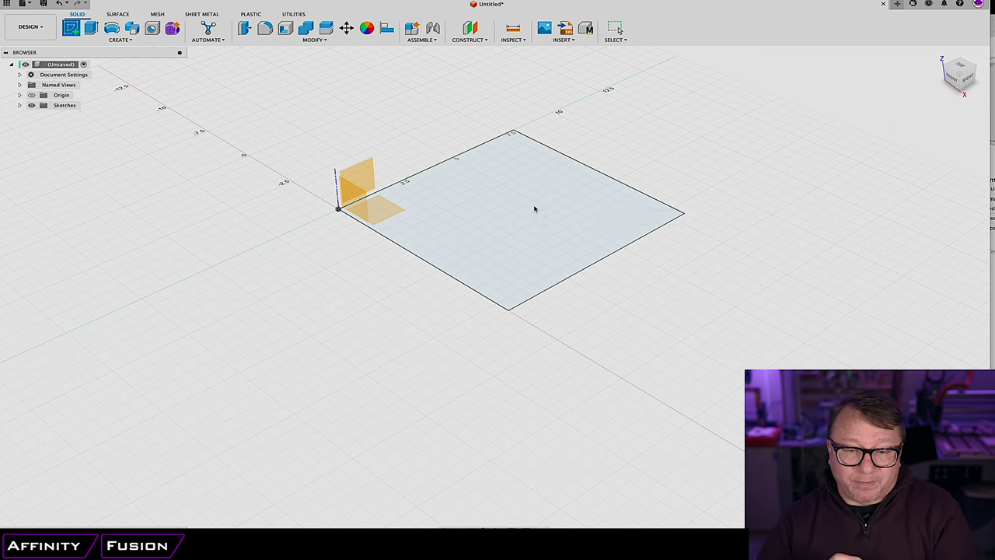
pyautogui.doubleClick(534, 209)
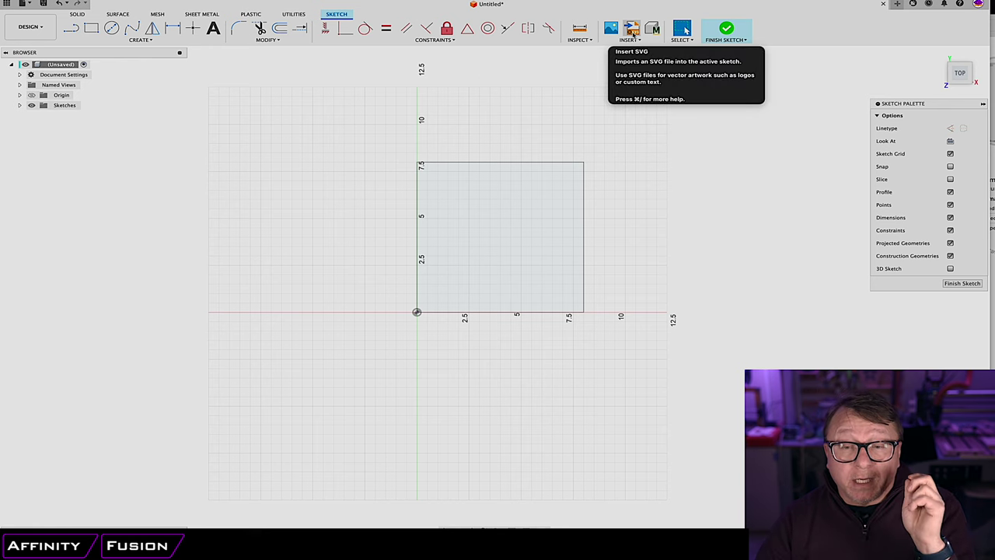
pyautogui.click(635, 40)
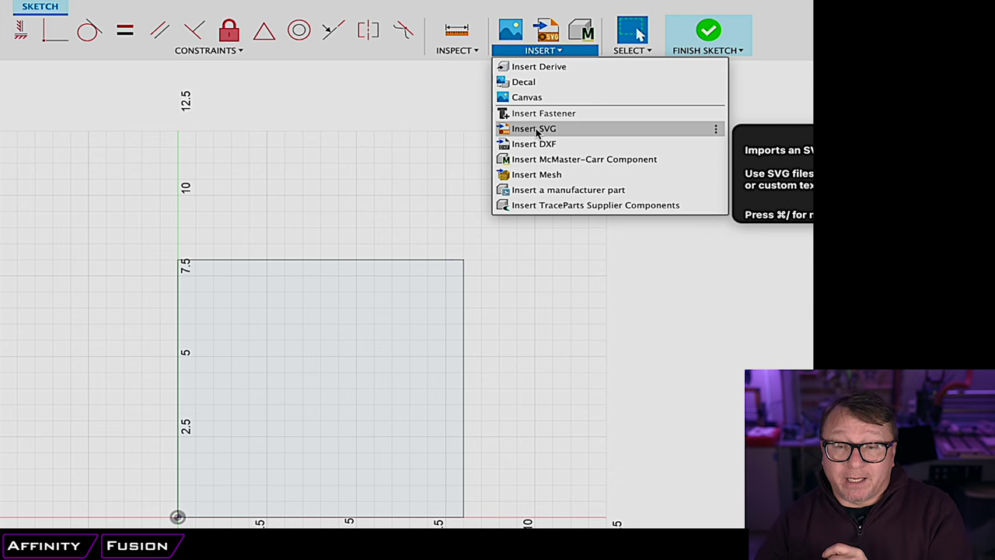
pyautogui.click(535, 129)
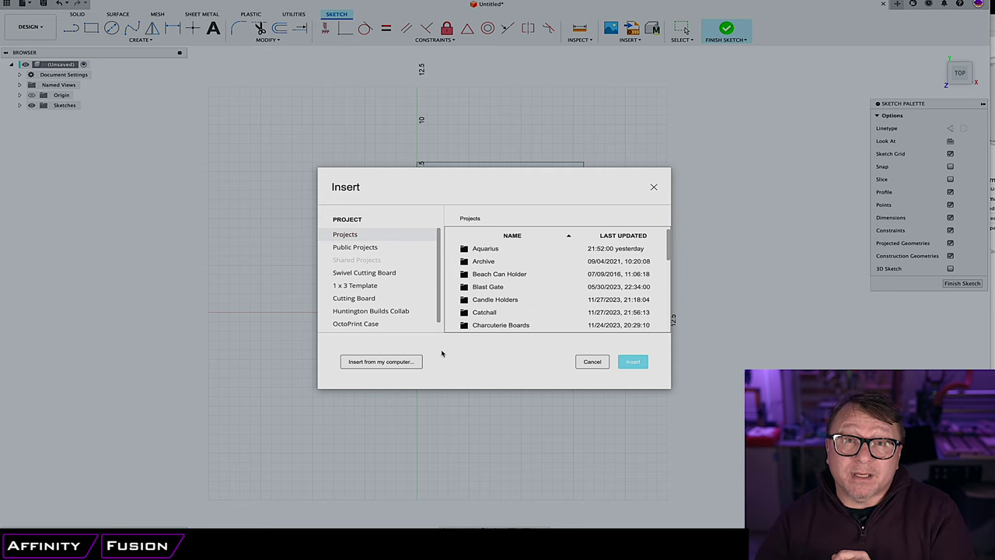
pyautogui.click(397, 363)
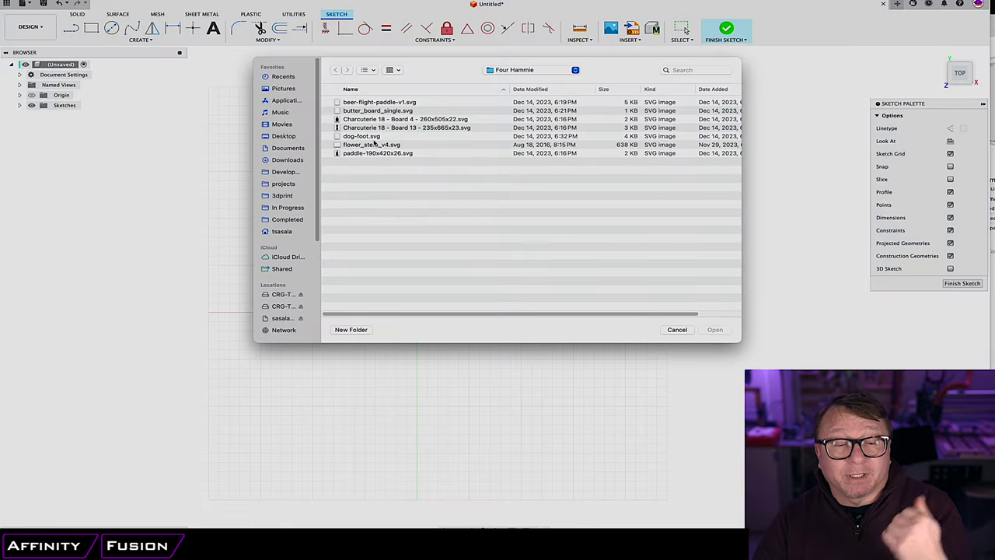
pyautogui.click(373, 137)
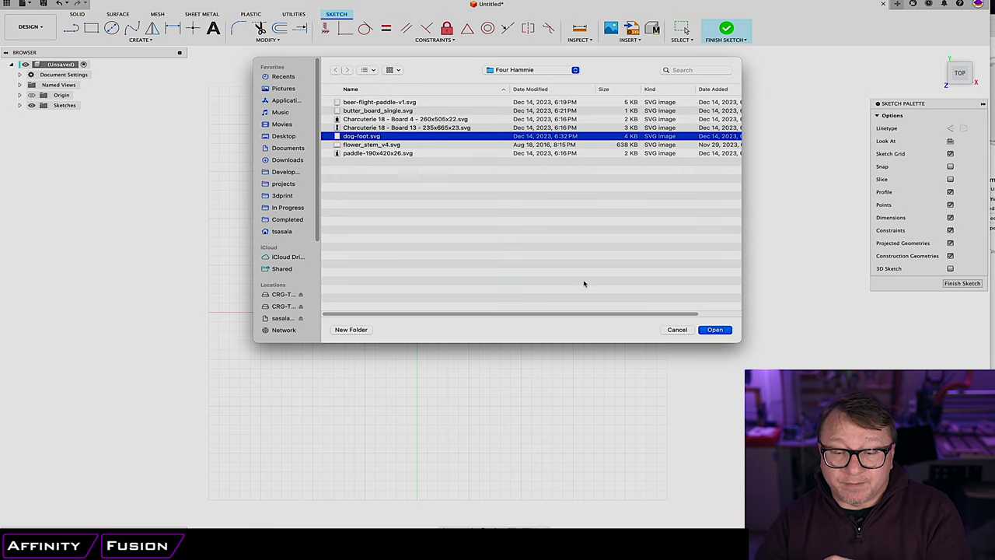
pyautogui.click(716, 330)
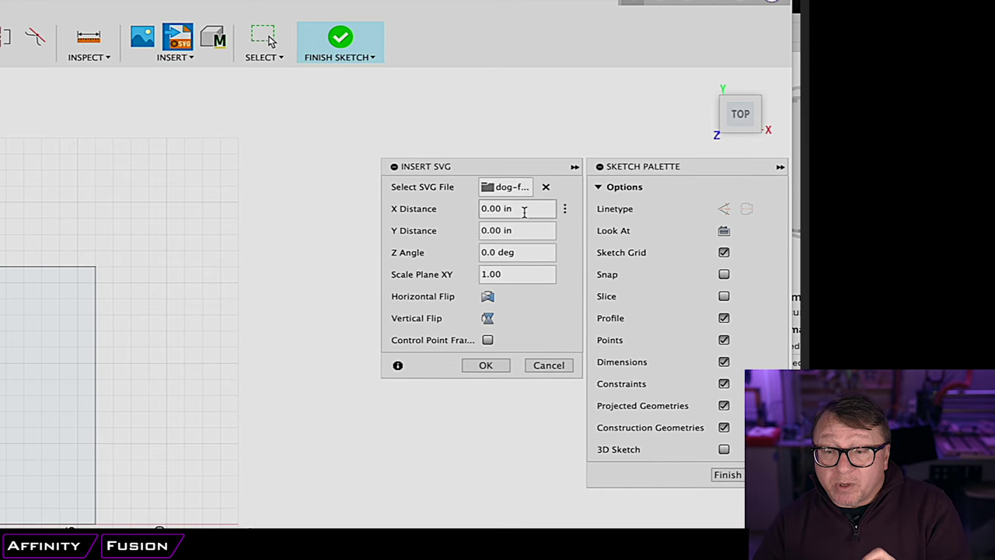
# Shift the inserted paw drawing by a Y distance of -8.00 in so that it lies inside the square
pyautogui.moveTo(524, 212); pyautogui.dragTo(471, 219)
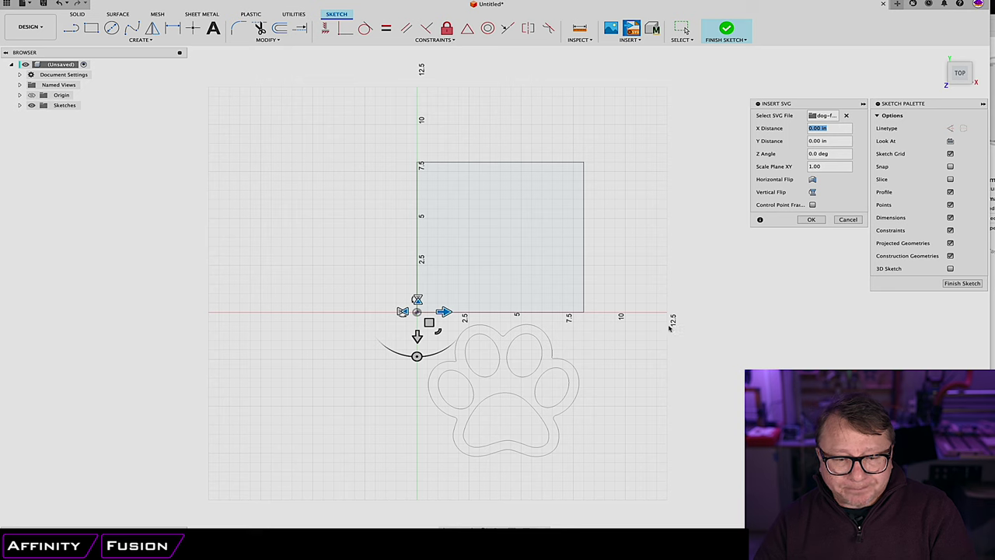
pyautogui.moveTo(417, 336); pyautogui.dragTo(417, 185)
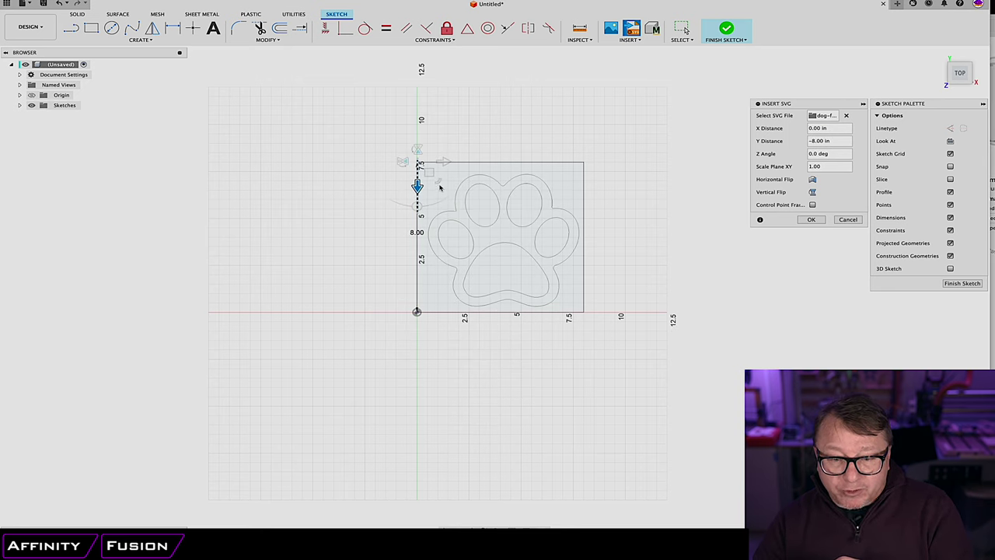
pyautogui.scroll(5, 515, 233)
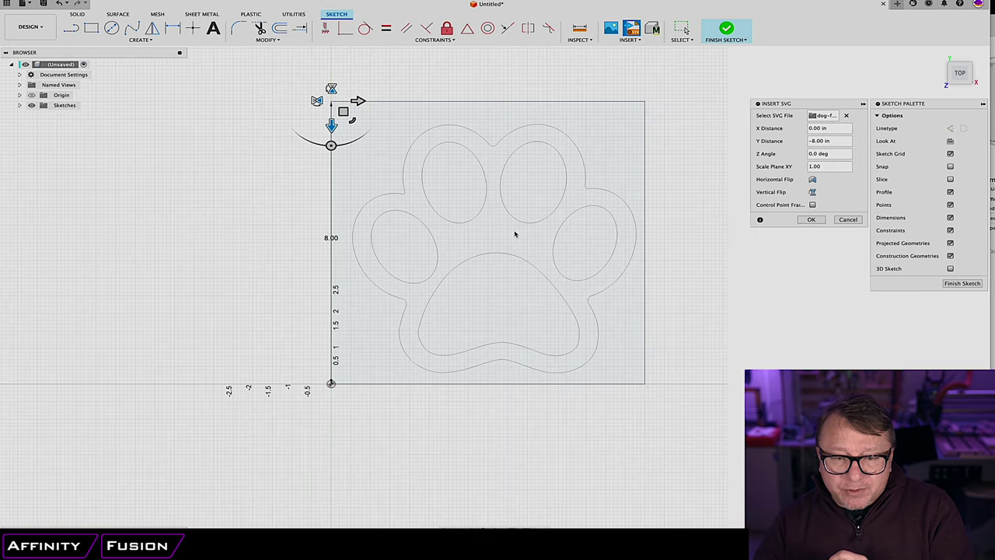
pyautogui.scroll(2, 514, 234)
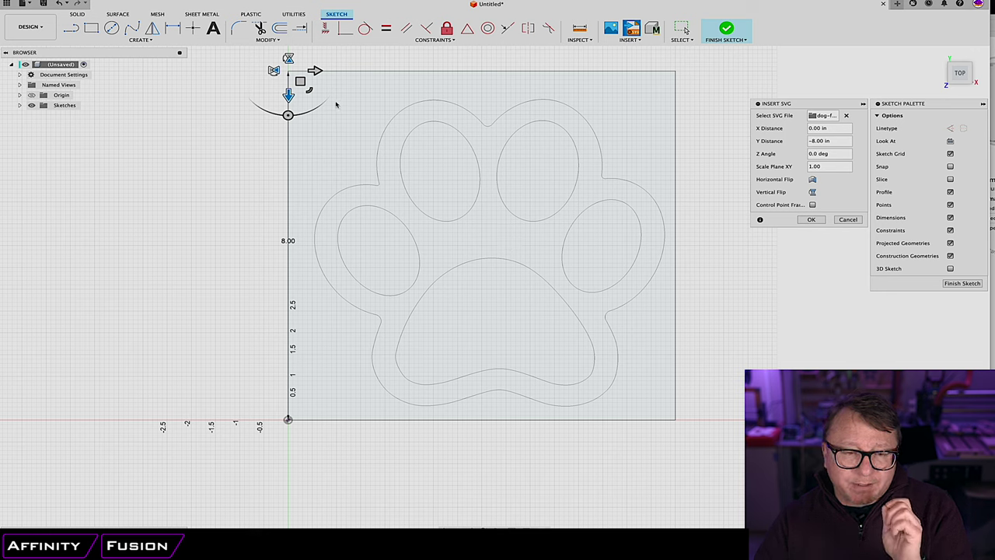
# Resize the inserted paw in the plane, trying a scale of 1.101 and settling on 1.01
pyautogui.moveTo(309, 90); pyautogui.dragTo(309, 90)
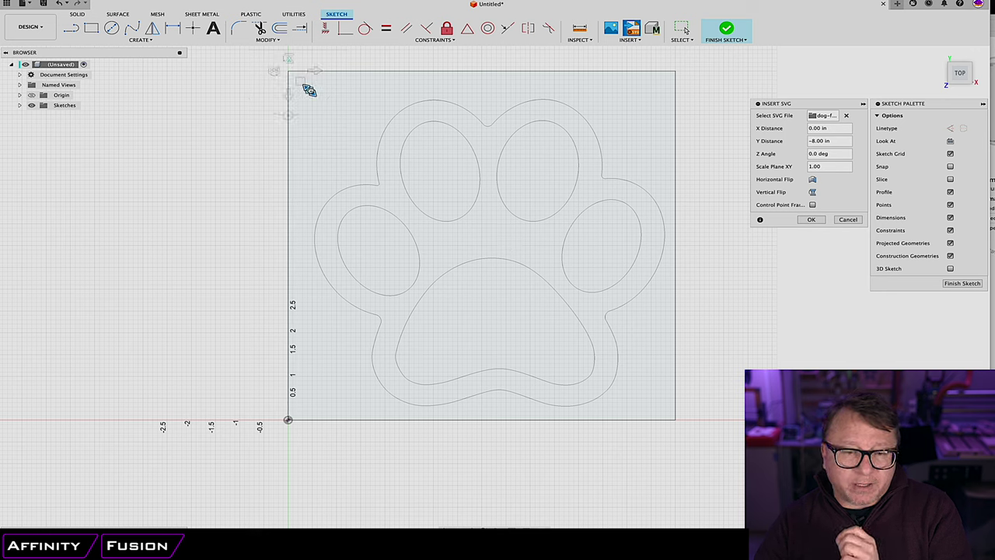
pyautogui.moveTo(665, 404); pyautogui.dragTo(703, 439)
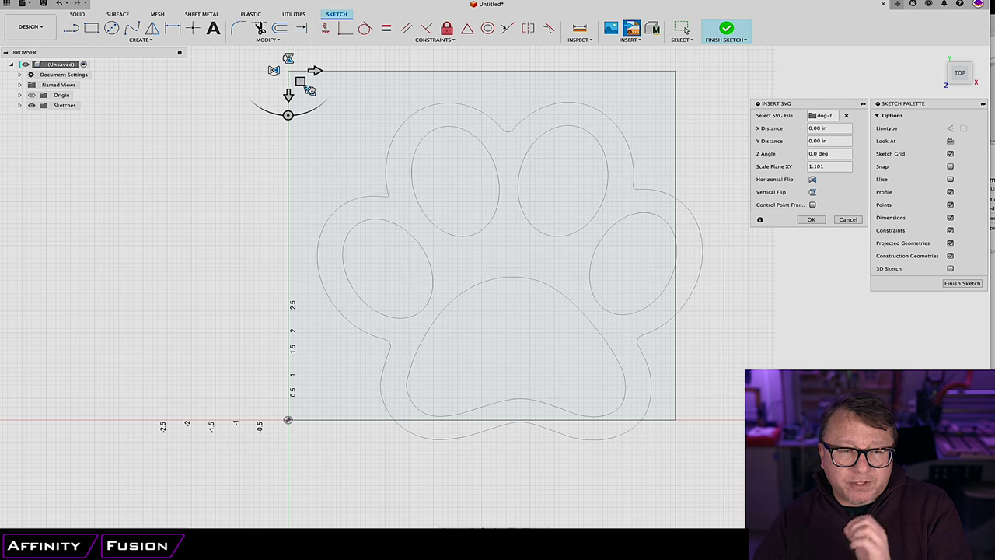
pyautogui.click(809, 166)
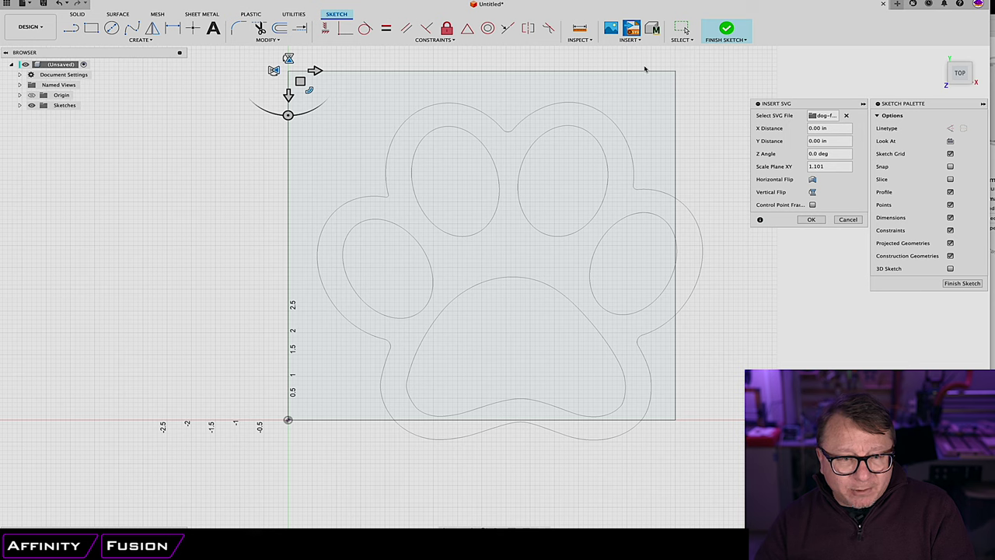
pyautogui.moveTo(308, 89); pyautogui.dragTo(310, 90)
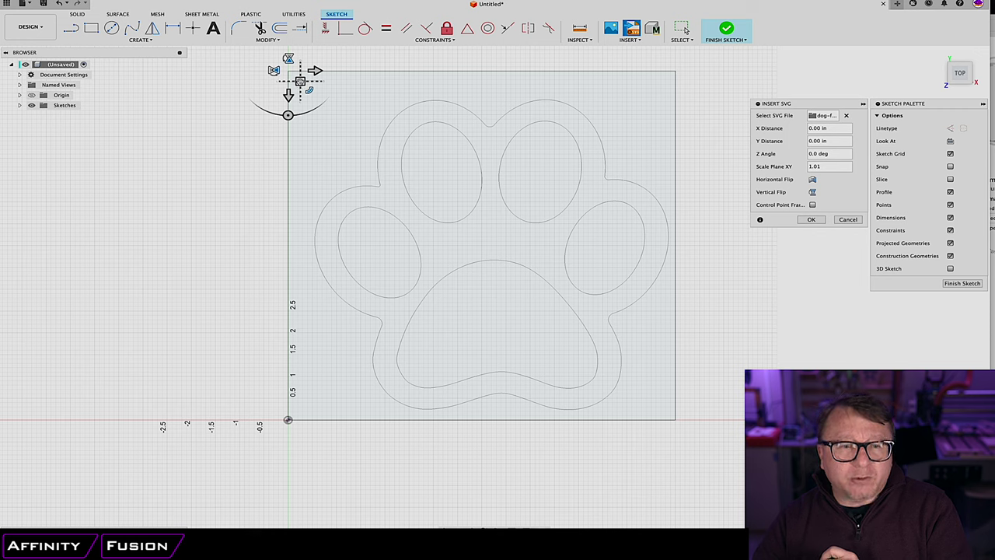
pyautogui.moveTo(289, 92)
pyautogui.mouseDown()
pyautogui.moveTo(288, 101)
pyautogui.moveTo(289, 92)
pyautogui.mouseUp()
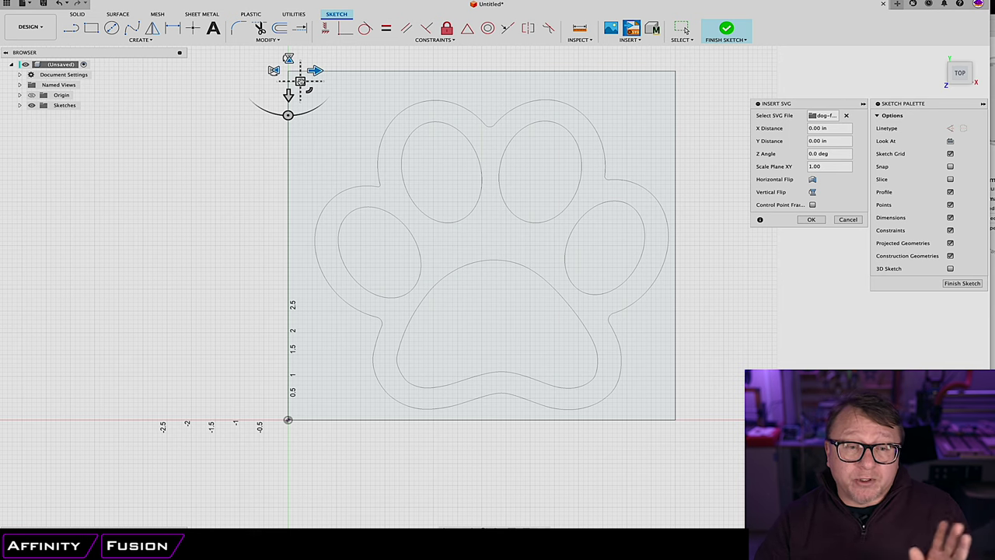
# Centre the paw in the square by moving it -0.254 in in X and Y, accept the insertion and finish the sketch
pyautogui.moveTo(300, 81); pyautogui.dragTo(287, 69)
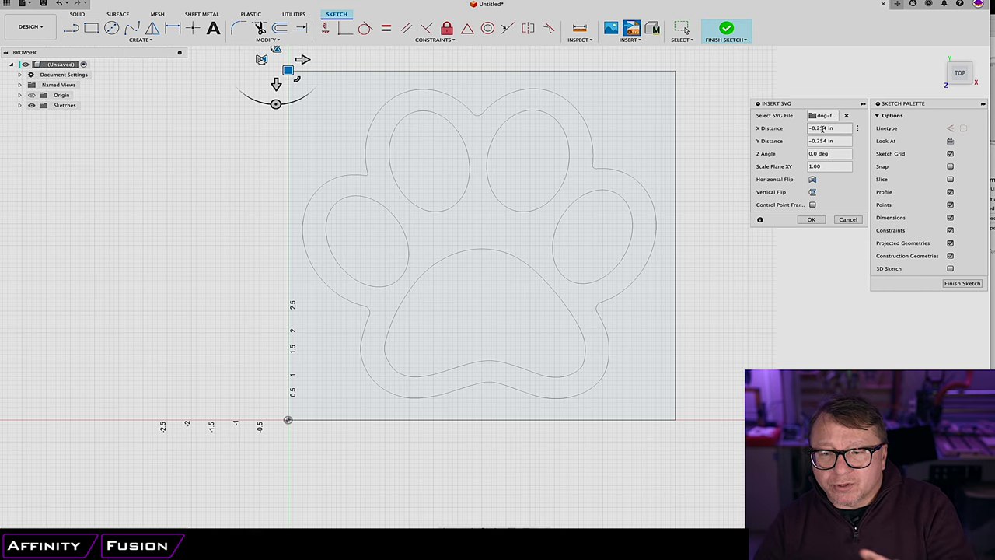
pyautogui.click(811, 220)
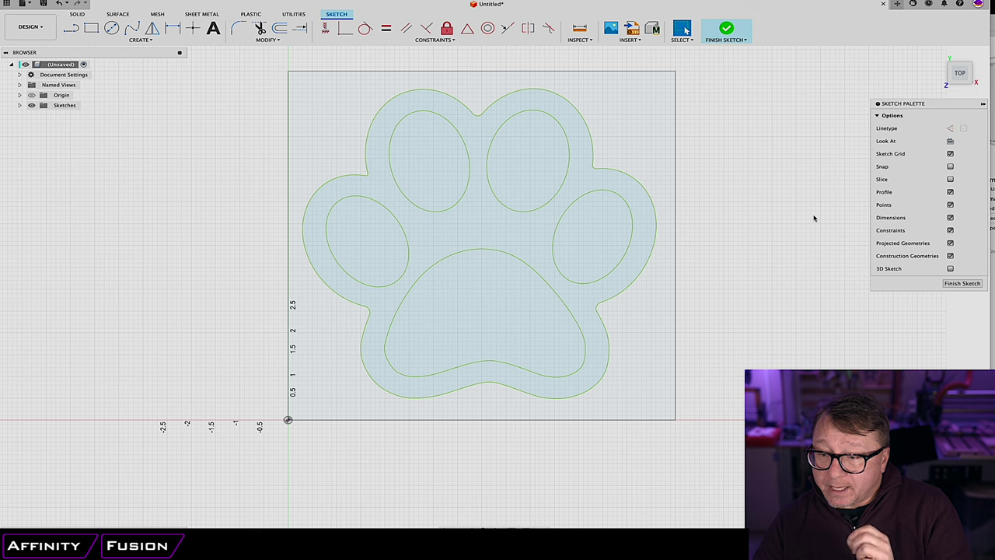
pyautogui.click(962, 284)
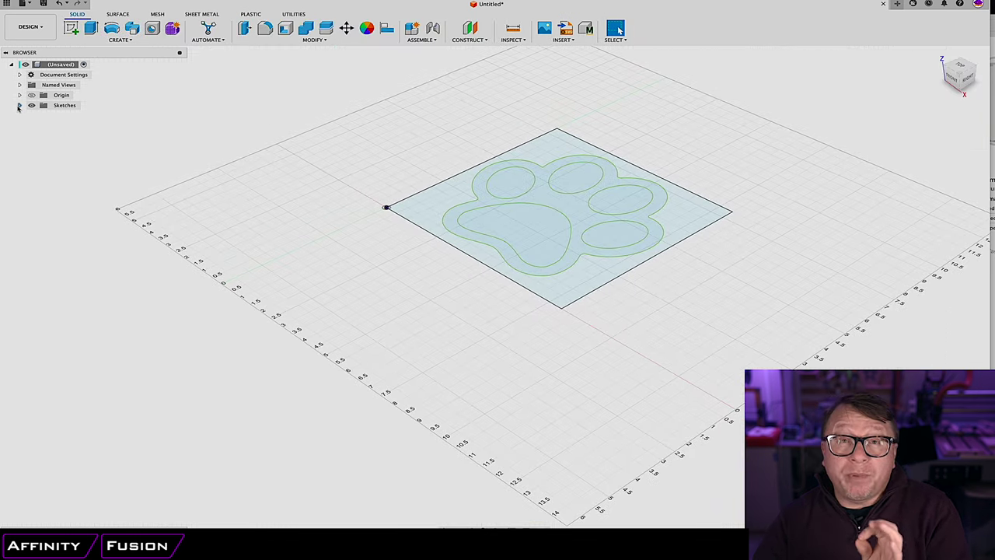
# List the sketches, hide the paw sketch and the square sketch, and show both again
pyautogui.click(19, 106)
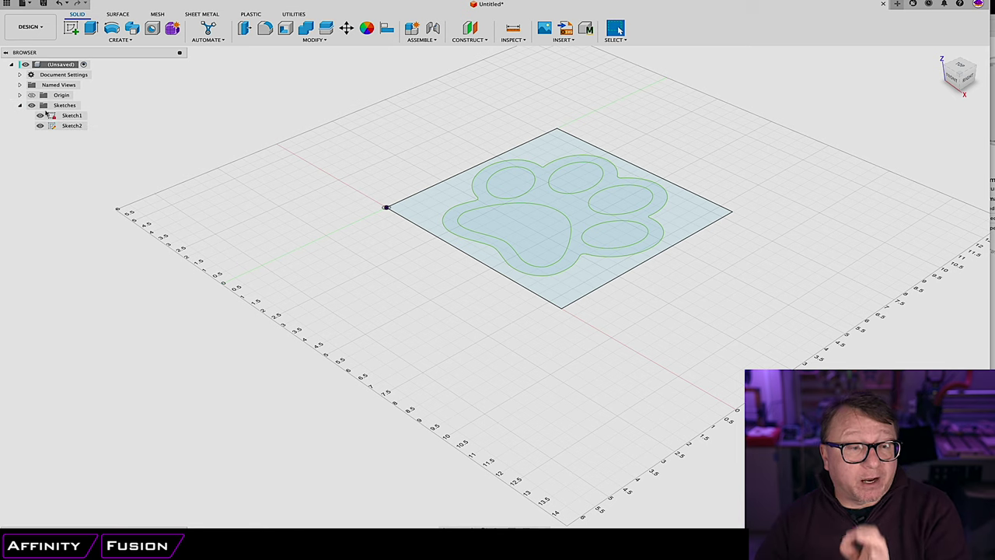
pyautogui.click(39, 125)
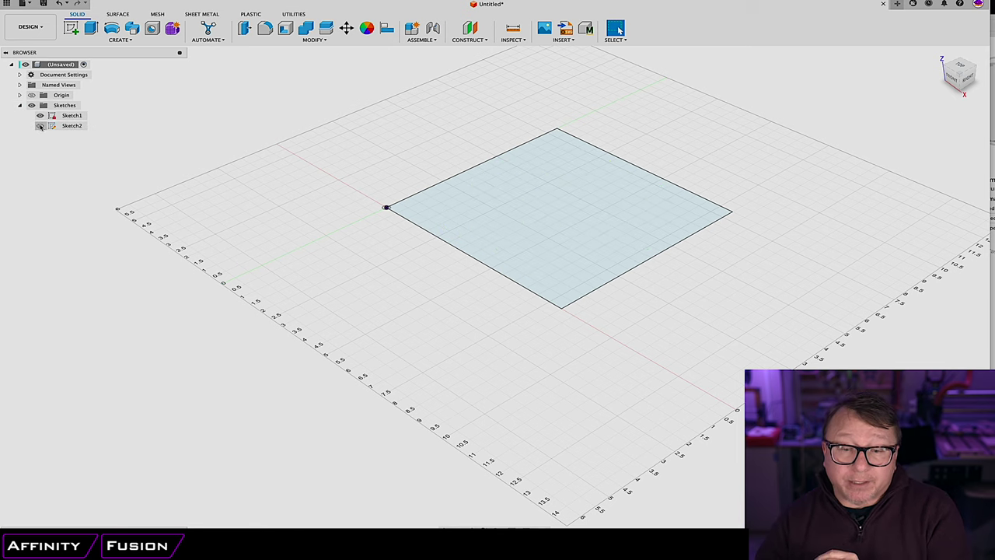
pyautogui.click(40, 115)
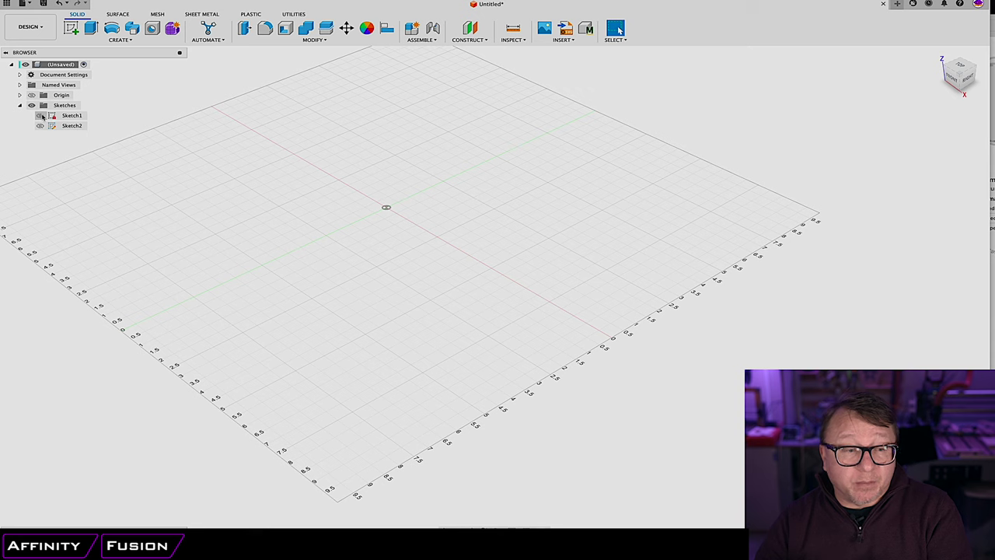
pyautogui.click(40, 125)
pyautogui.click(40, 115)
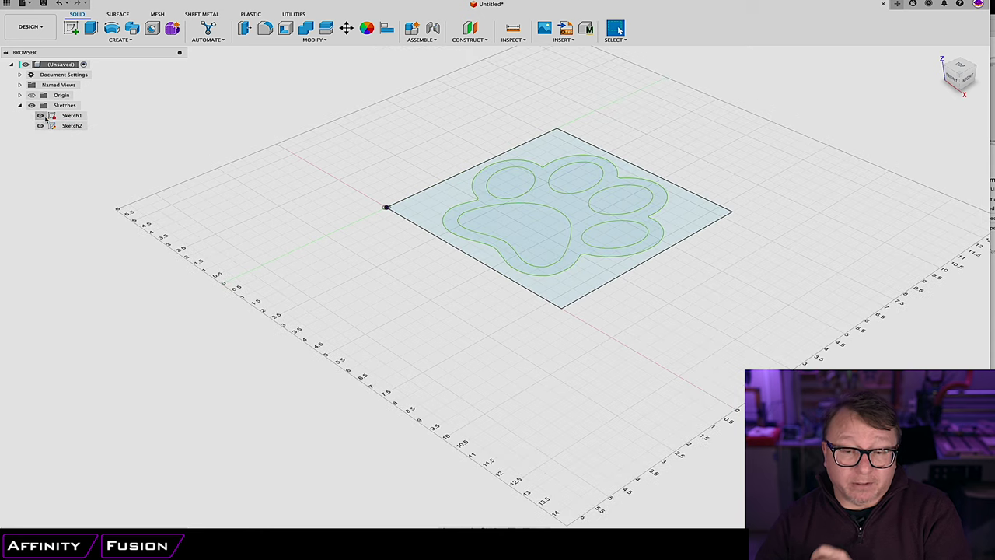
# Hide the square sketch and extrude all six paw profiles by -20 mm as a new body
pyautogui.scroll(-2, 250, 194)
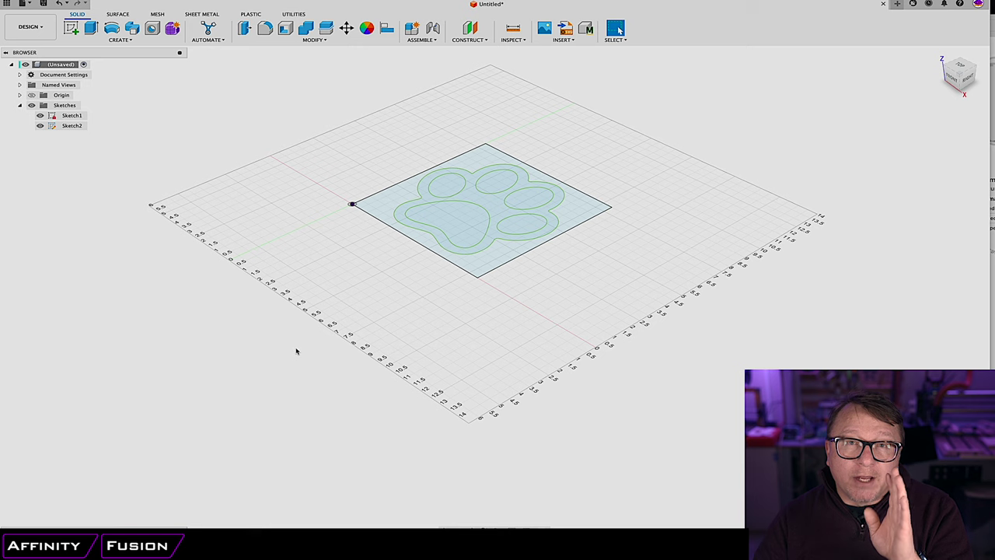
pyautogui.click(40, 115)
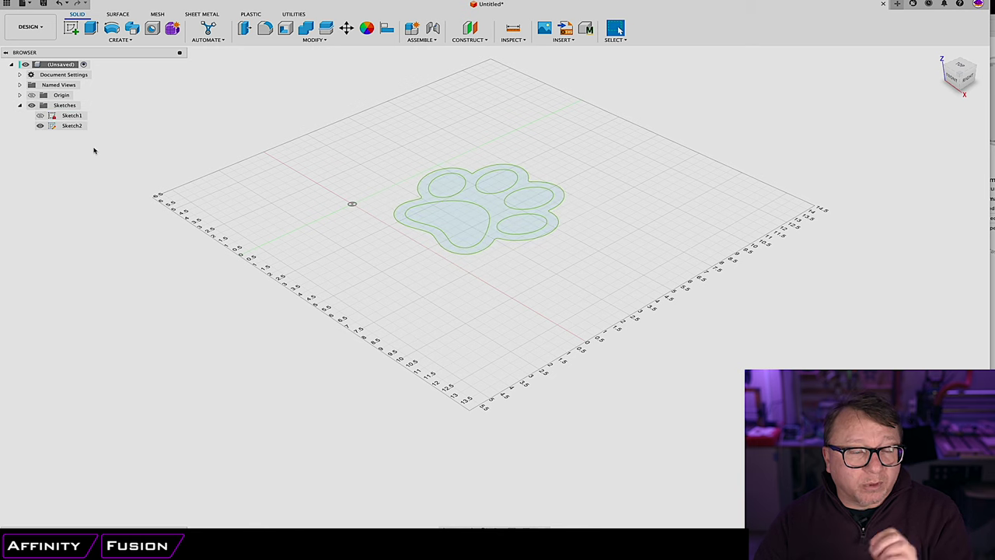
pyautogui.click(121, 40)
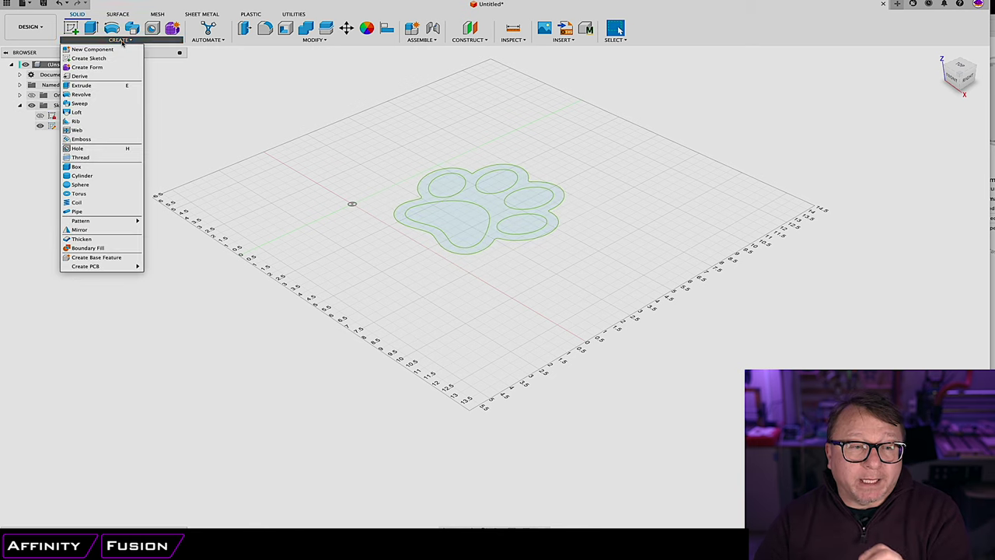
pyautogui.click(81, 85)
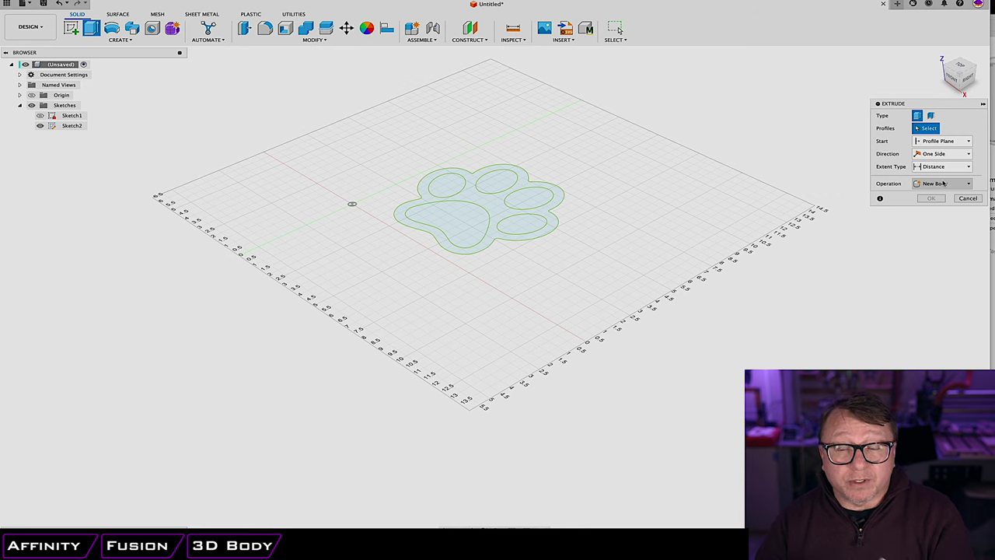
pyautogui.click(494, 205)
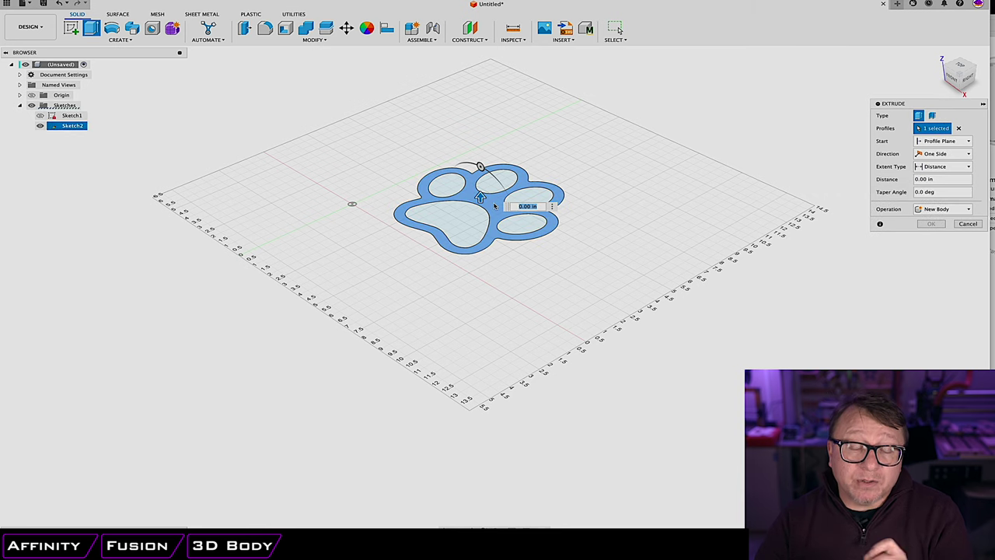
pyautogui.click(455, 189)
pyautogui.click(500, 181)
pyautogui.click(536, 194)
pyautogui.click(530, 223)
pyautogui.click(474, 219)
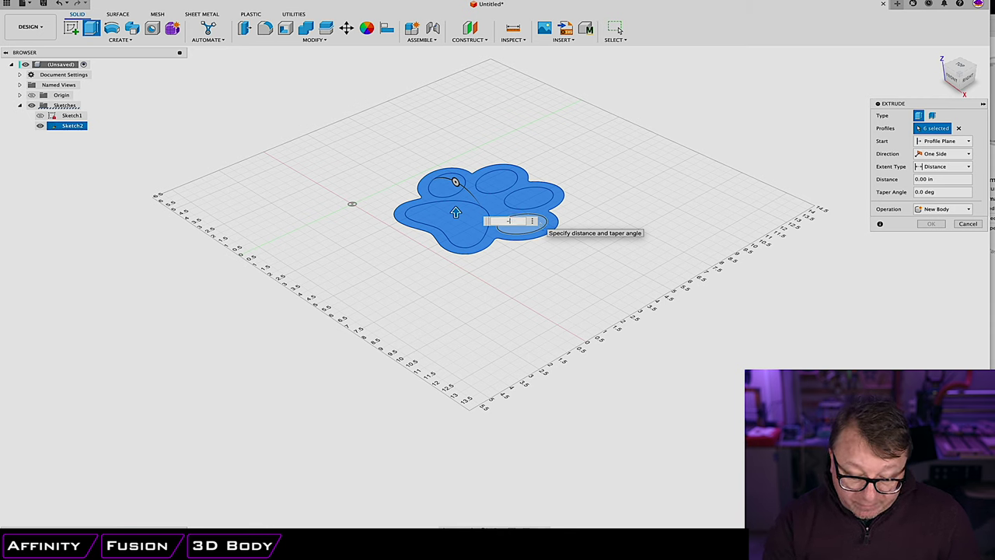
pyautogui.press('Return')
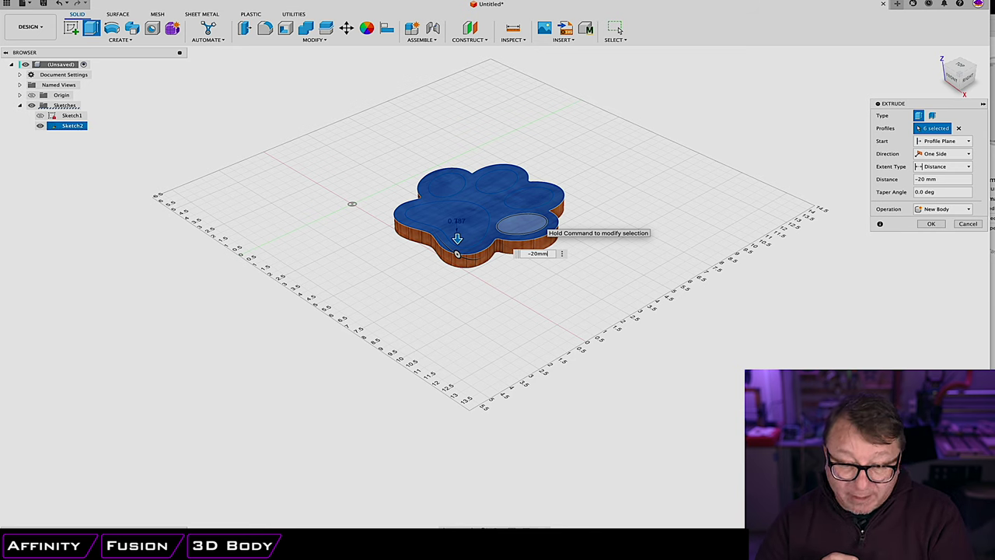
pyautogui.press('Return')
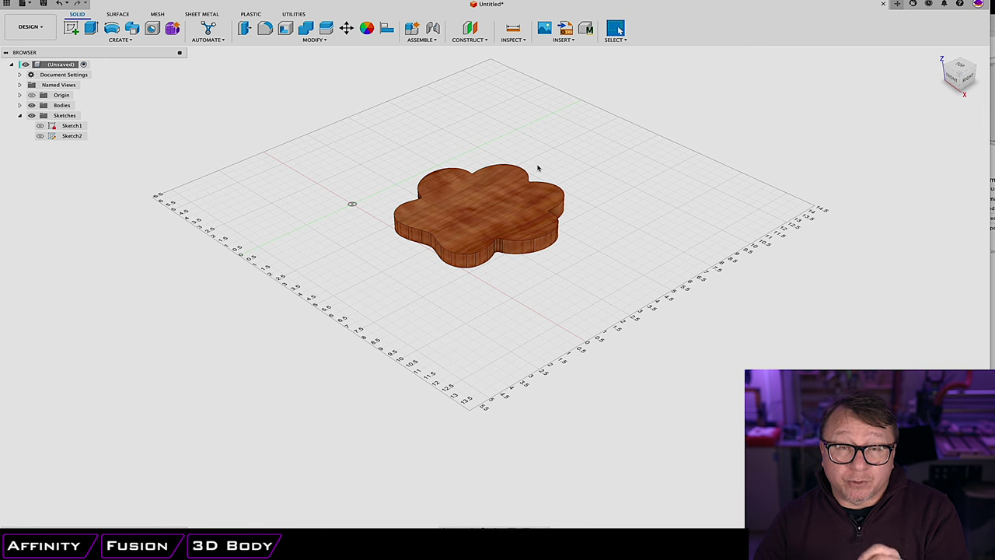
# Examine the extruded paw body from above and from the front relative to the sketch plane
pyautogui.scroll(-3, 413, 285)
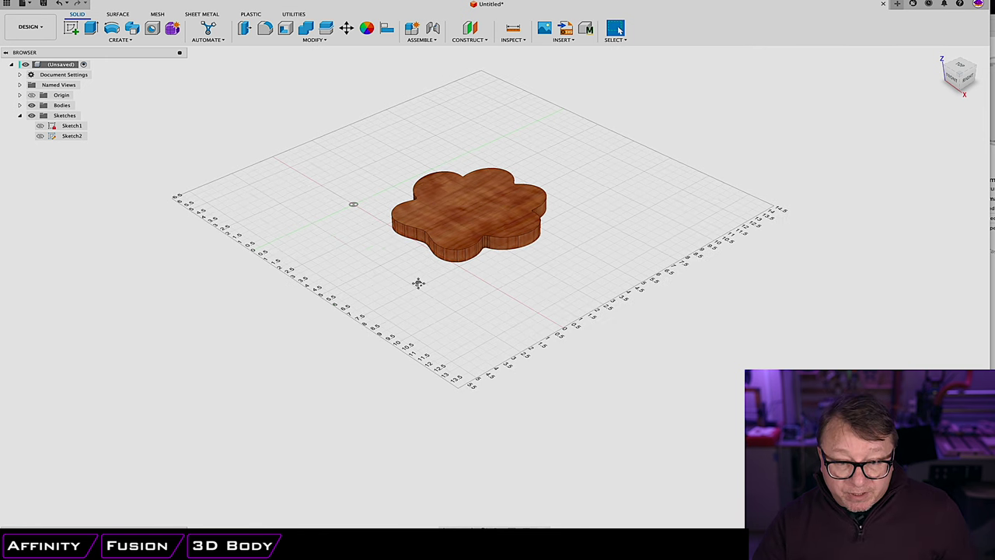
pyautogui.scroll(5, 443, 283)
pyautogui.scroll(-2, 444, 282)
pyautogui.keyDown('shift'); pyautogui.moveTo(444, 282); pyautogui.dragTo(523, 306, button='middle'); pyautogui.keyUp('shift')
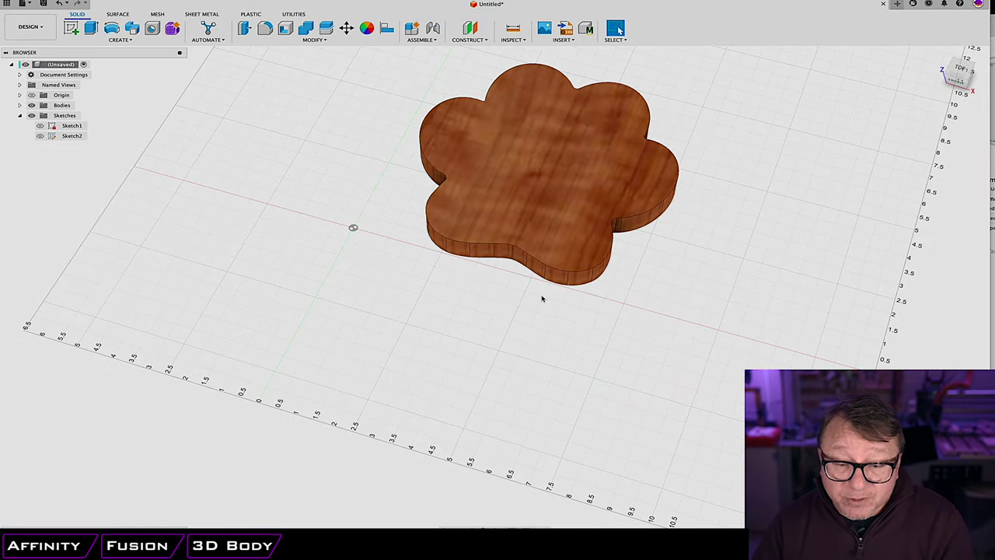
pyautogui.keyDown('shift'); pyautogui.moveTo(531, 305); pyautogui.dragTo(497, 309, button='middle'); pyautogui.keyUp('shift')
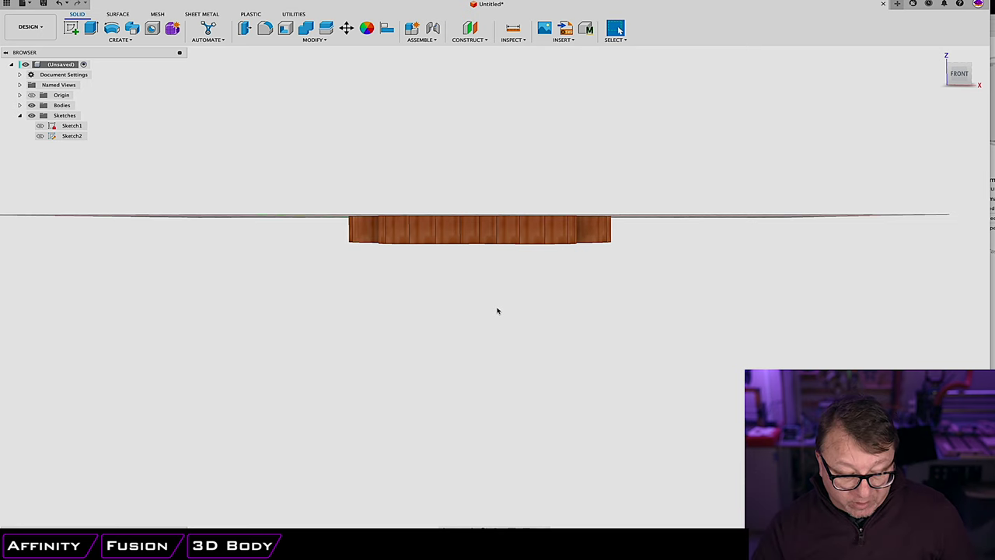
pyautogui.scroll(-2, 447, 319)
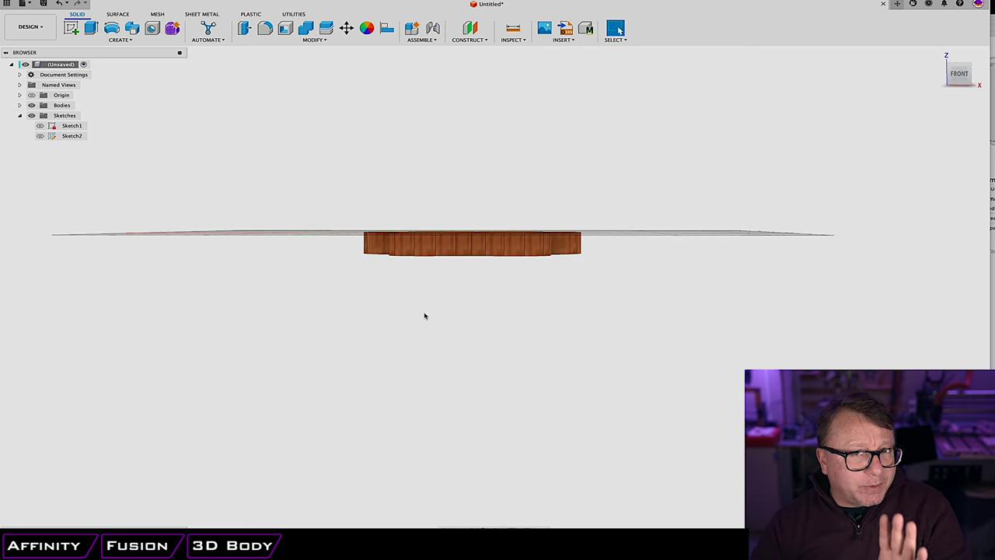
pyautogui.keyDown('shift'); pyautogui.moveTo(411, 334); pyautogui.dragTo(411, 354, button='middle'); pyautogui.keyUp('shift')
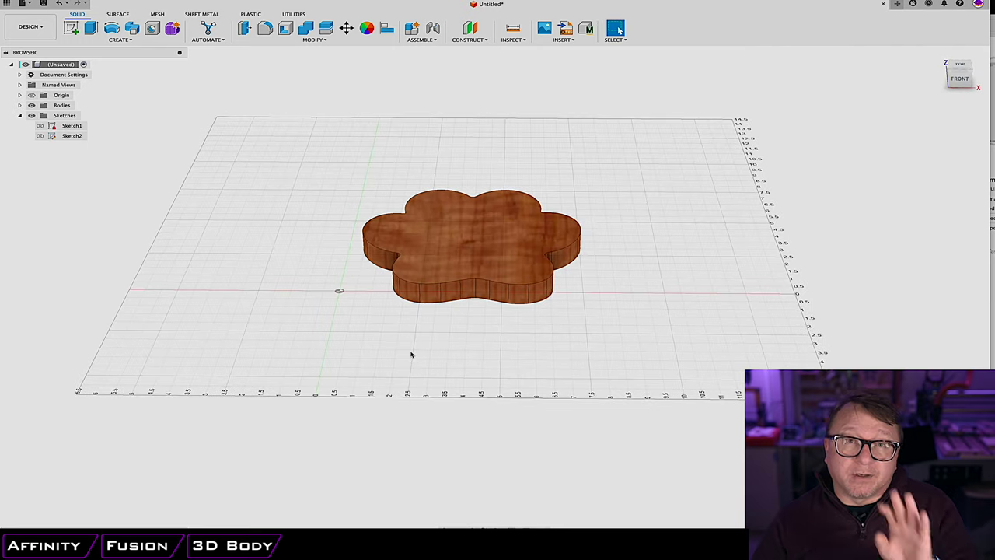
# Show the paw sketch again and check from the front where it lies on the body
pyautogui.click(40, 135)
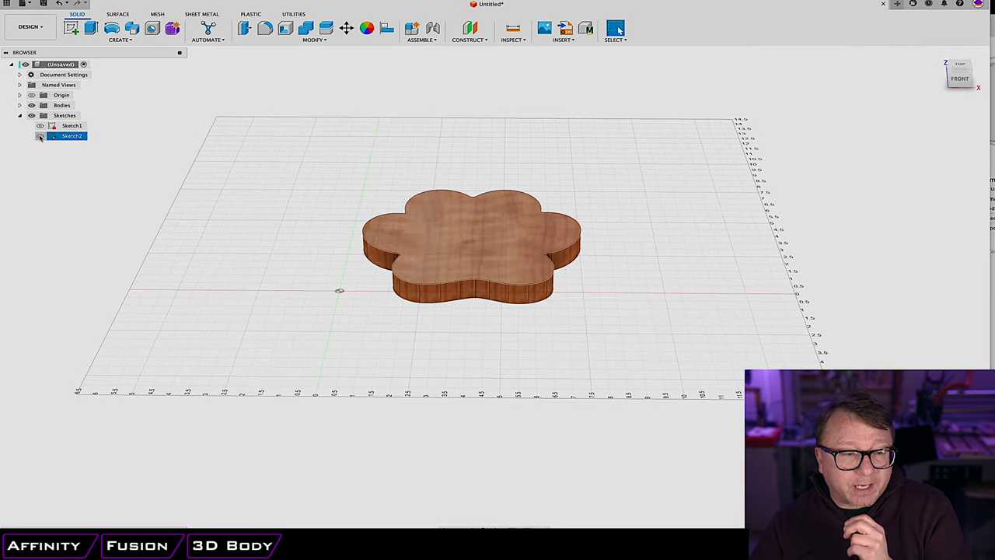
pyautogui.keyDown('shift'); pyautogui.moveTo(466, 324); pyautogui.dragTo(478, 306, button='middle'); pyautogui.keyUp('shift')
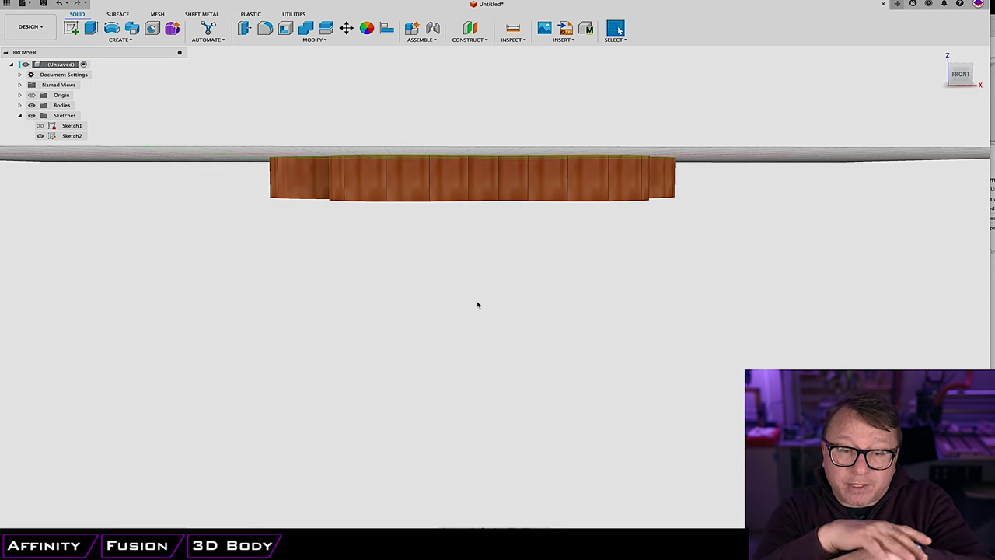
pyautogui.keyDown('shift'); pyautogui.moveTo(502, 315); pyautogui.dragTo(496, 332, button='middle'); pyautogui.keyUp('shift')
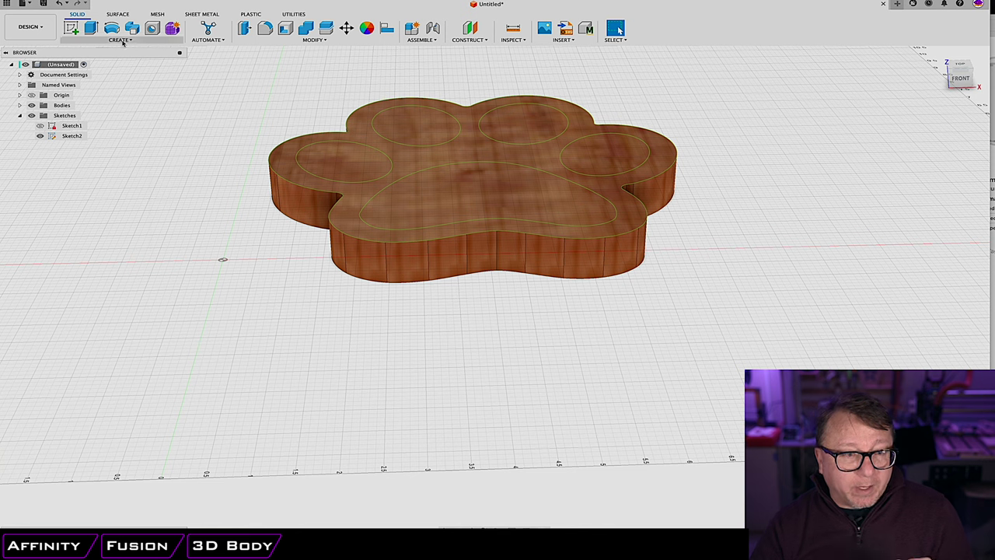
# Extrude the four toe profiles and the main pad profile by -12 mm as a cut into the paw body
pyautogui.click(119, 40)
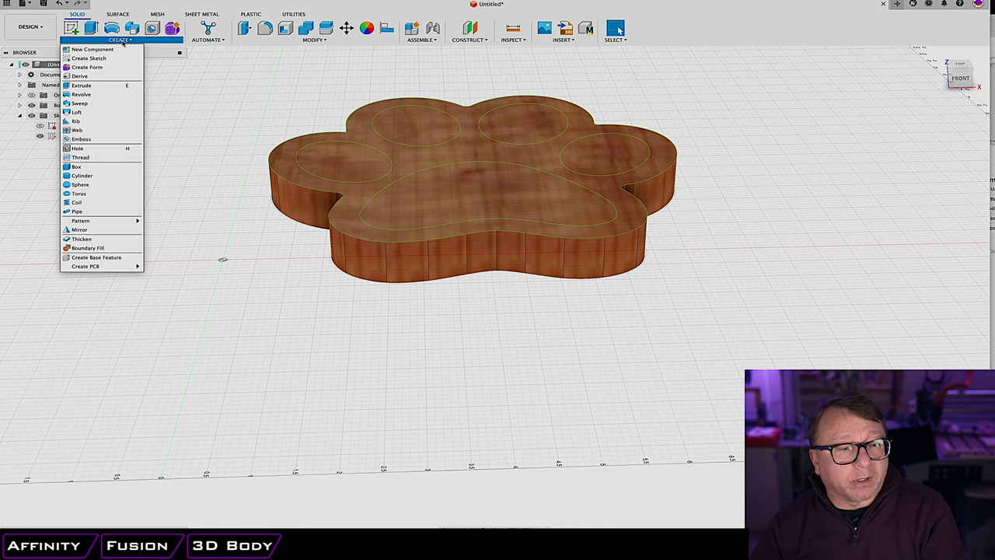
pyautogui.click(93, 86)
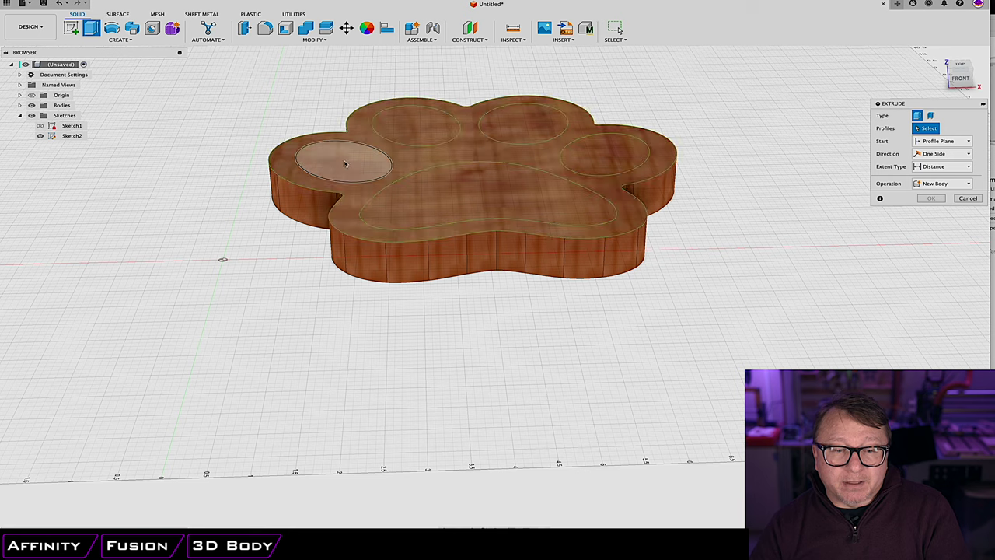
pyautogui.click(335, 159)
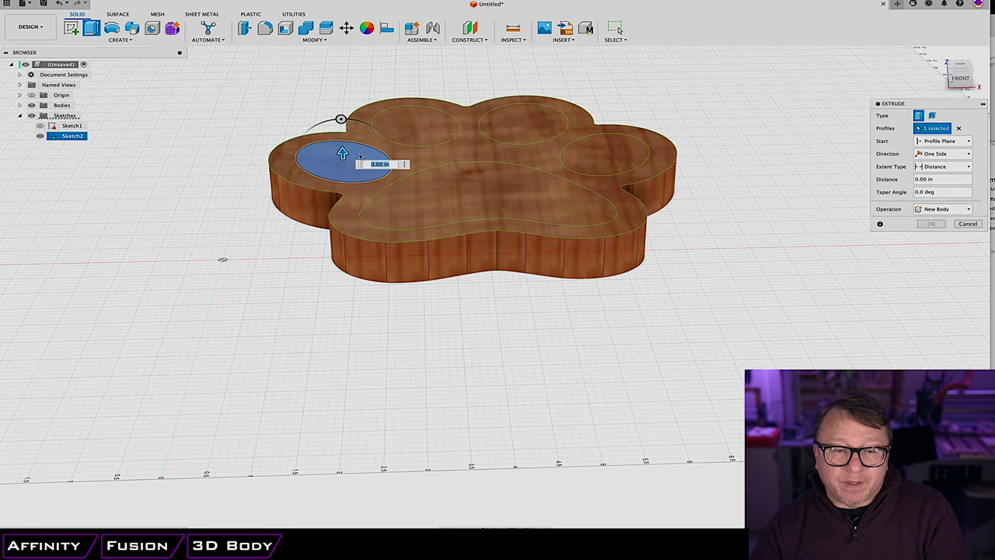
pyautogui.click(427, 128)
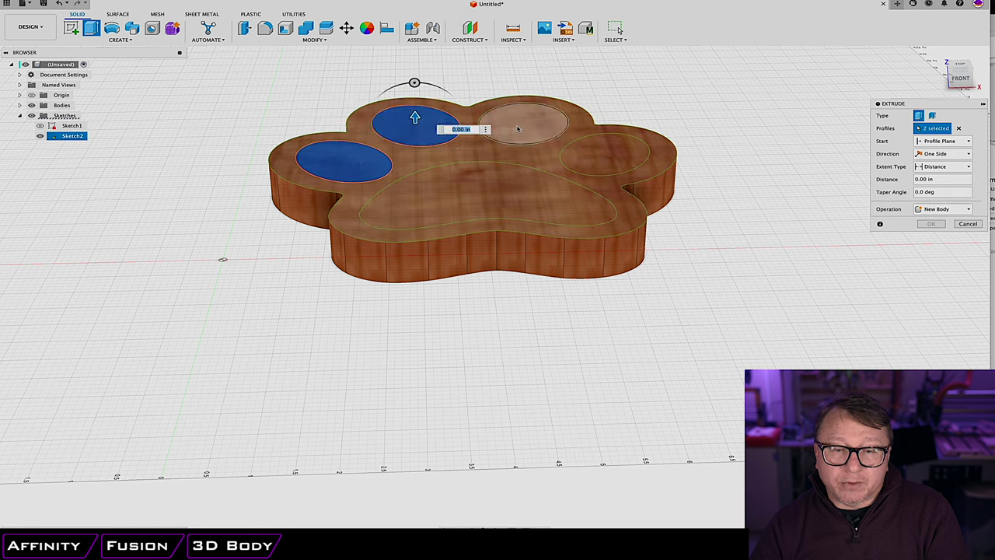
pyautogui.click(520, 128)
pyautogui.click(602, 156)
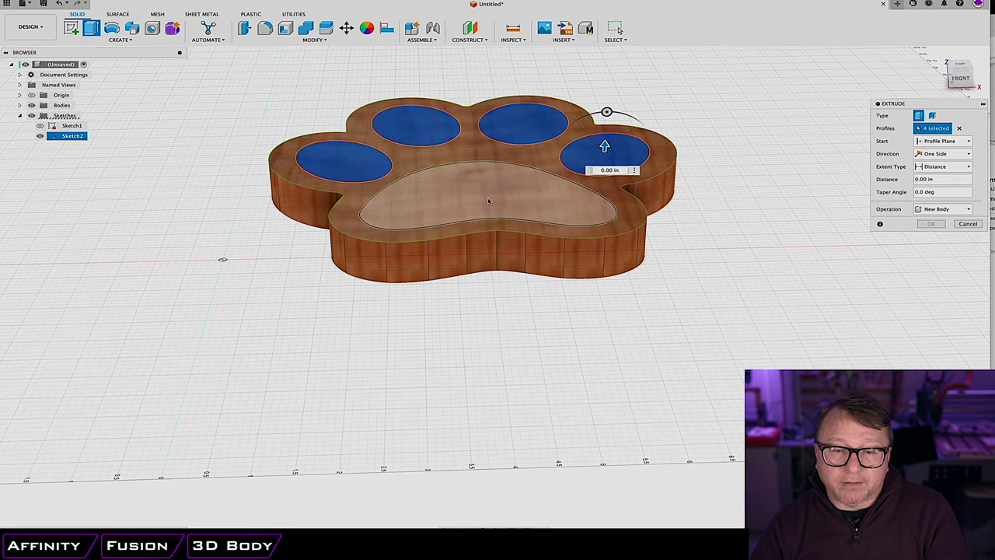
pyautogui.click(513, 208)
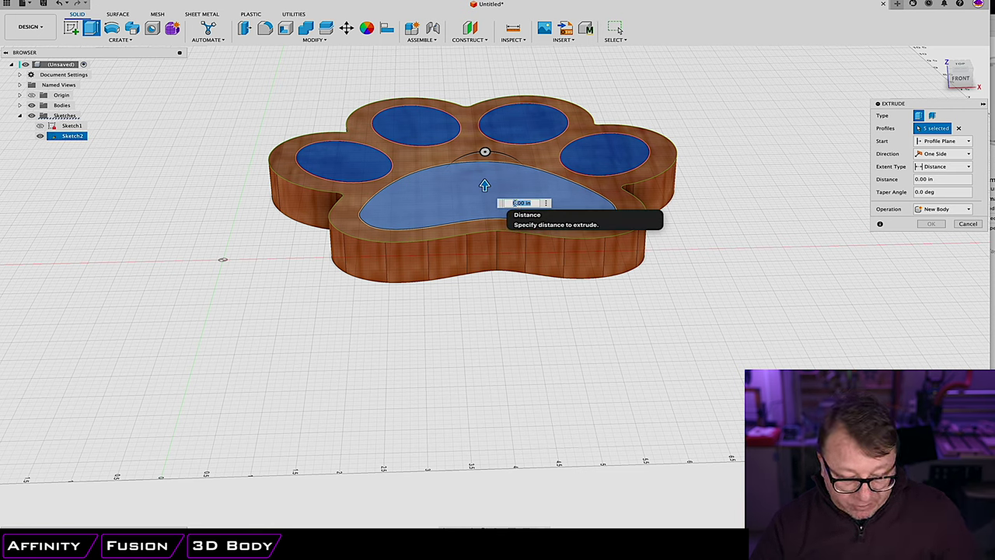
pyautogui.write('12mm')
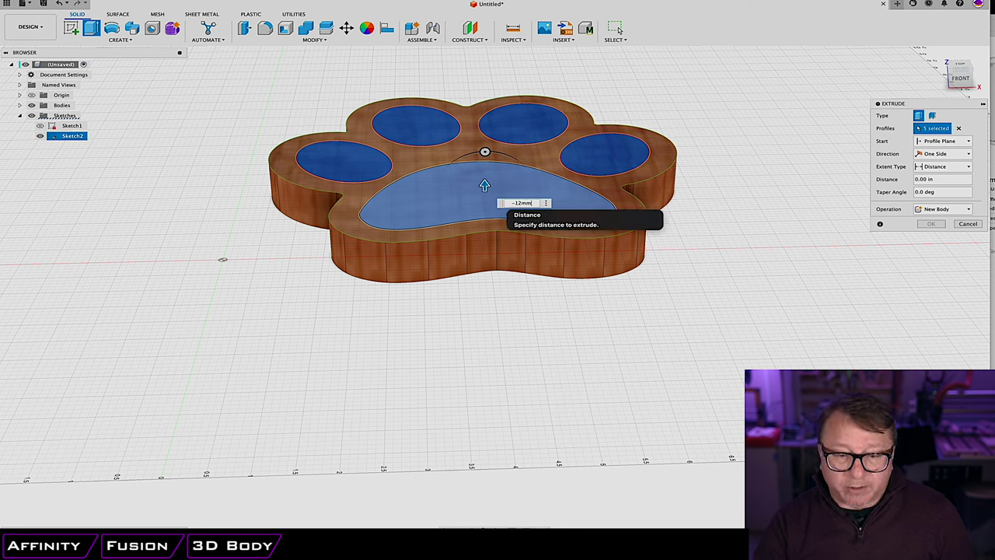
pyautogui.press('Return')
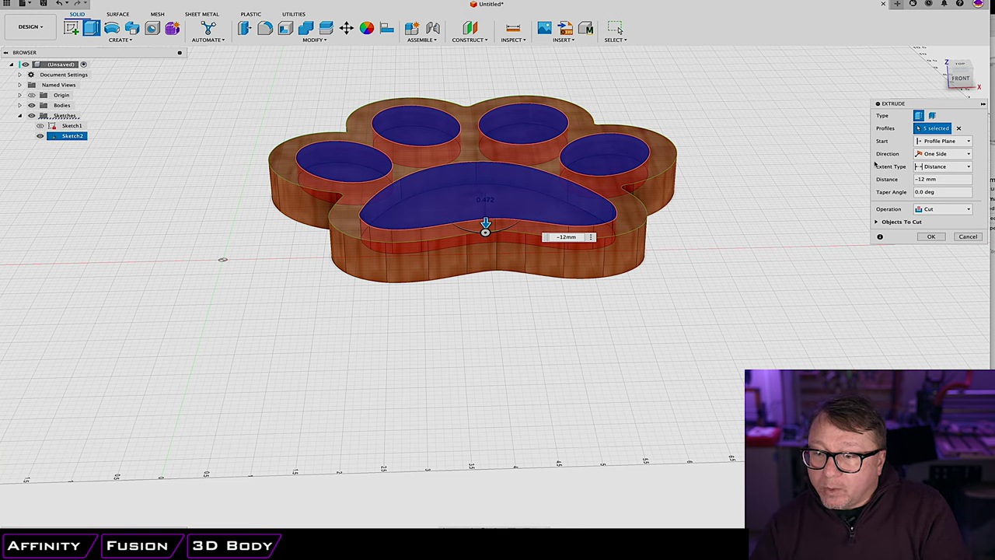
pyautogui.moveTo(940, 179); pyautogui.dragTo(914, 179)
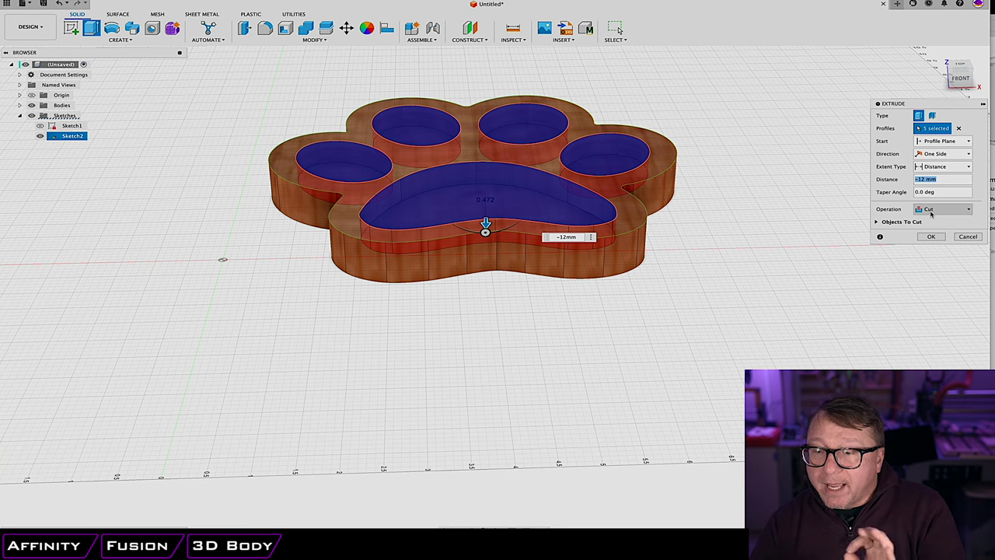
pyautogui.click(931, 211)
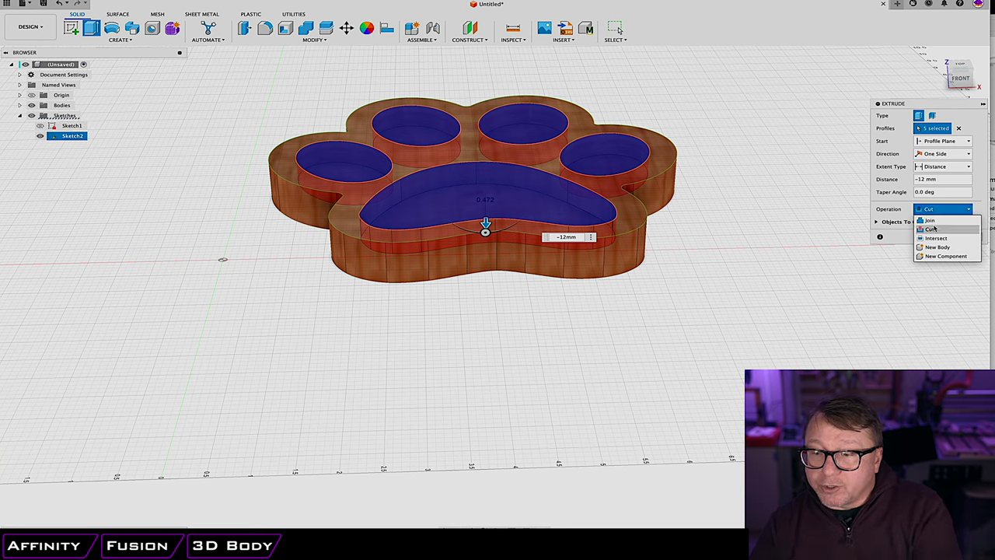
pyautogui.click(915, 104)
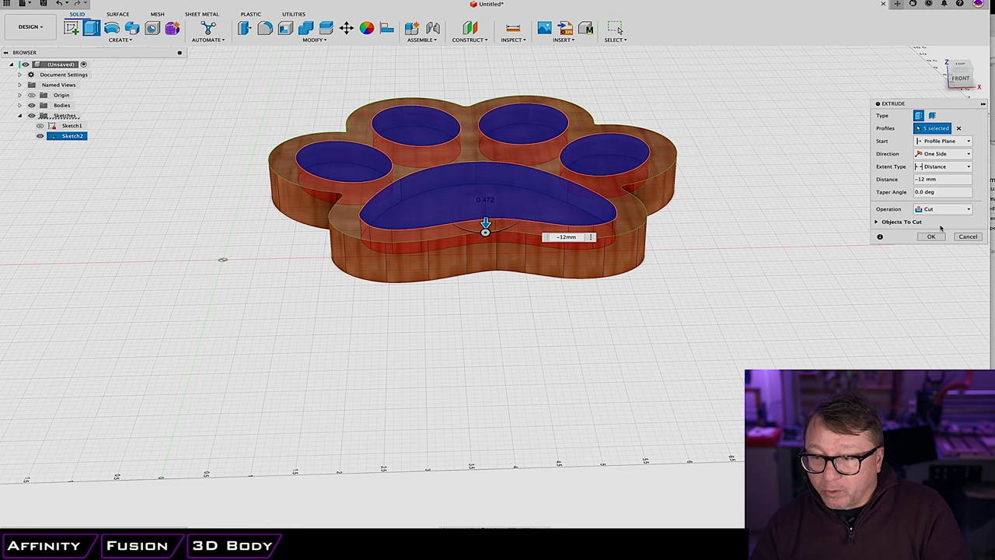
pyautogui.click(929, 237)
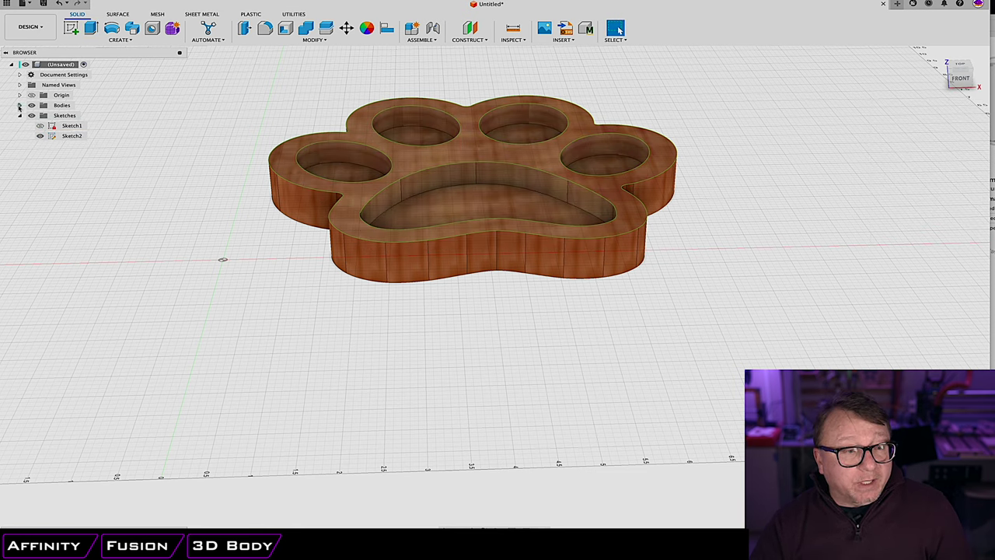
# List the bodies, hide the paw sketch and check the pocketed paw body from above and from the front
pyautogui.click(19, 104)
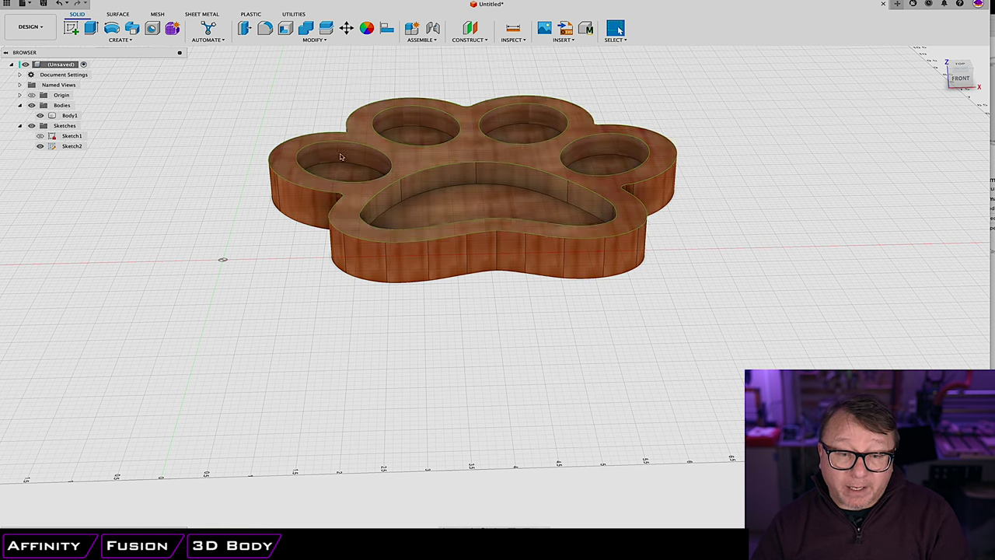
pyautogui.keyDown('shift'); pyautogui.moveTo(692, 247); pyautogui.dragTo(626, 273, button='middle'); pyautogui.keyUp('shift')
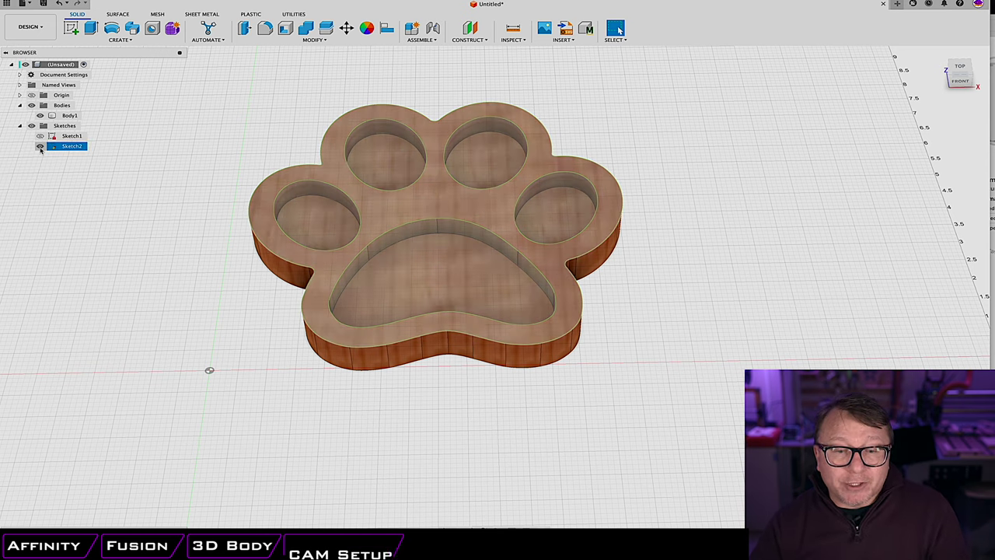
pyautogui.keyDown('shift'); pyautogui.moveTo(687, 339); pyautogui.dragTo(688, 296, button='middle'); pyautogui.keyUp('shift')
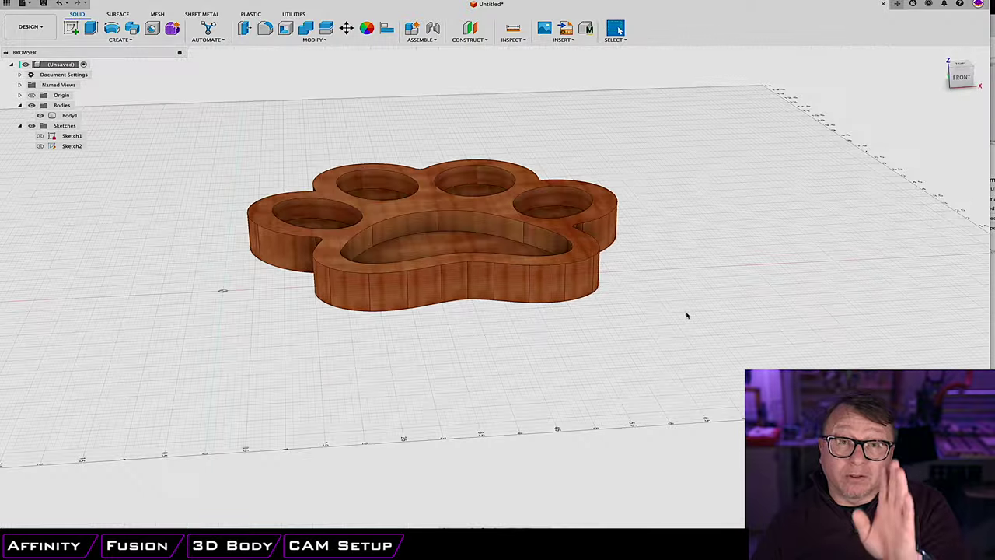
pyautogui.click(596, 266)
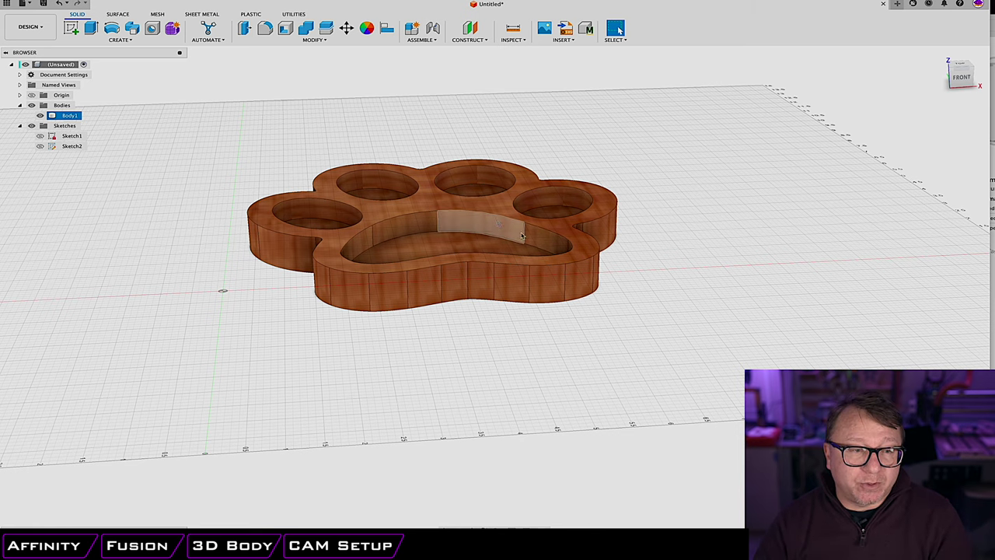
pyautogui.press('Escape')
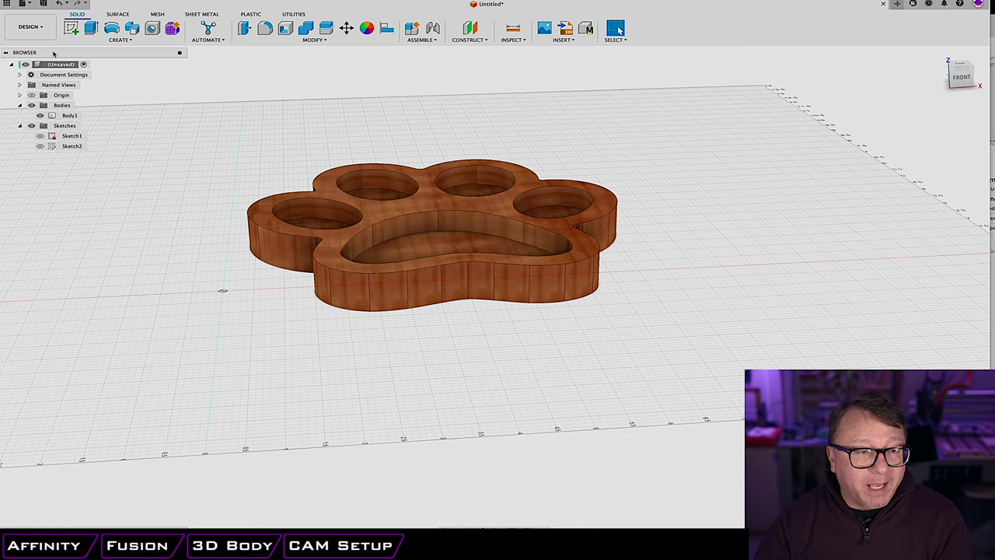
# Switch to the Manufacture workspace and create a new milling setup for the paw
pyautogui.click(31, 26)
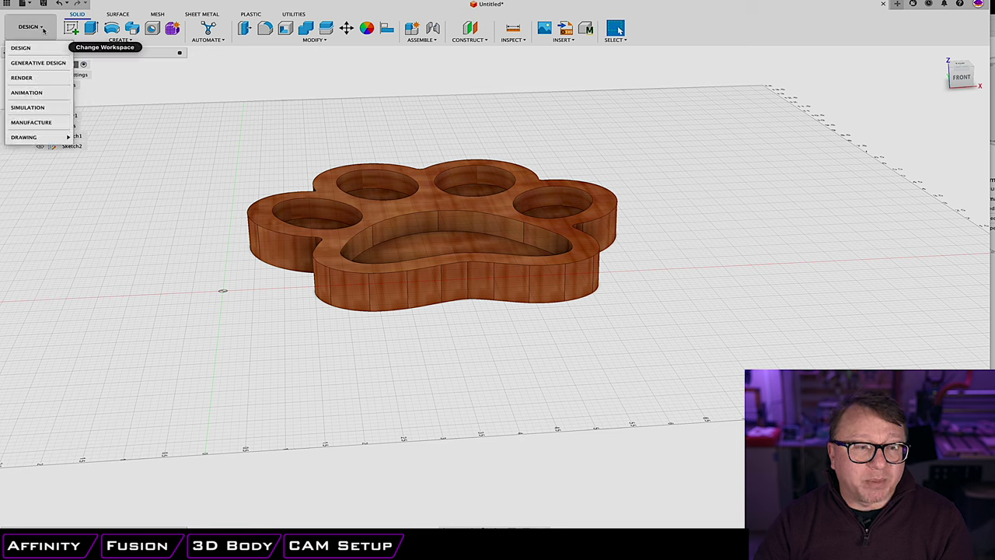
pyautogui.click(31, 123)
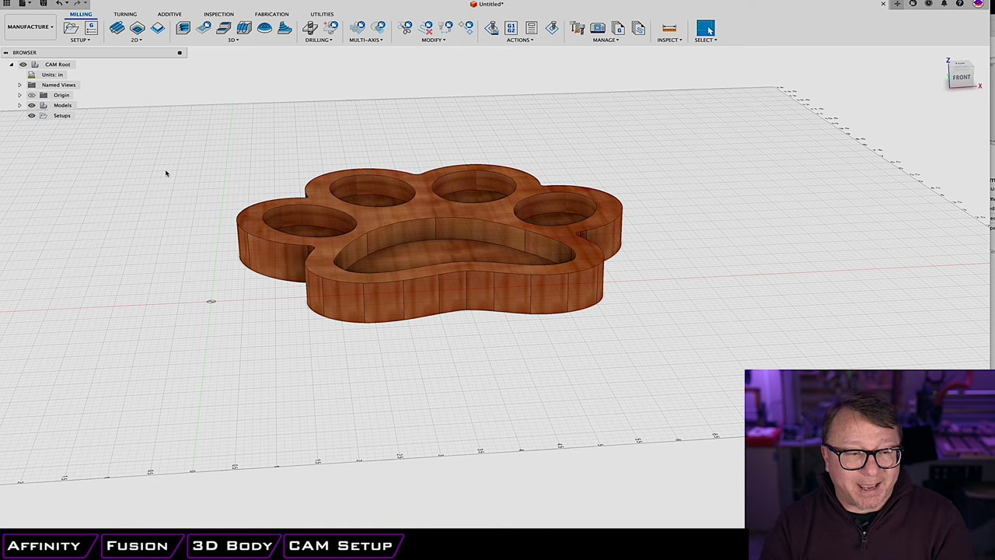
pyautogui.rightClick(61, 117)
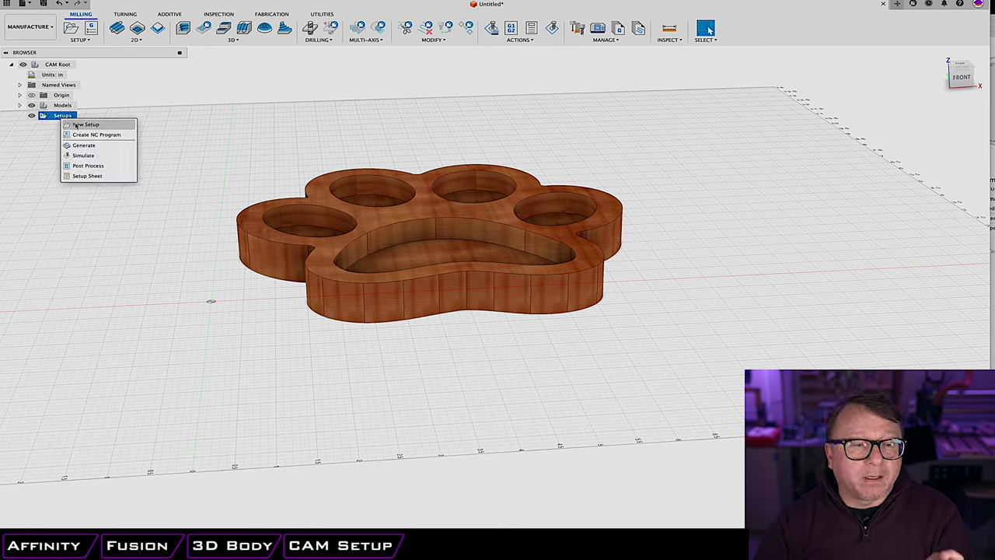
pyautogui.click(84, 124)
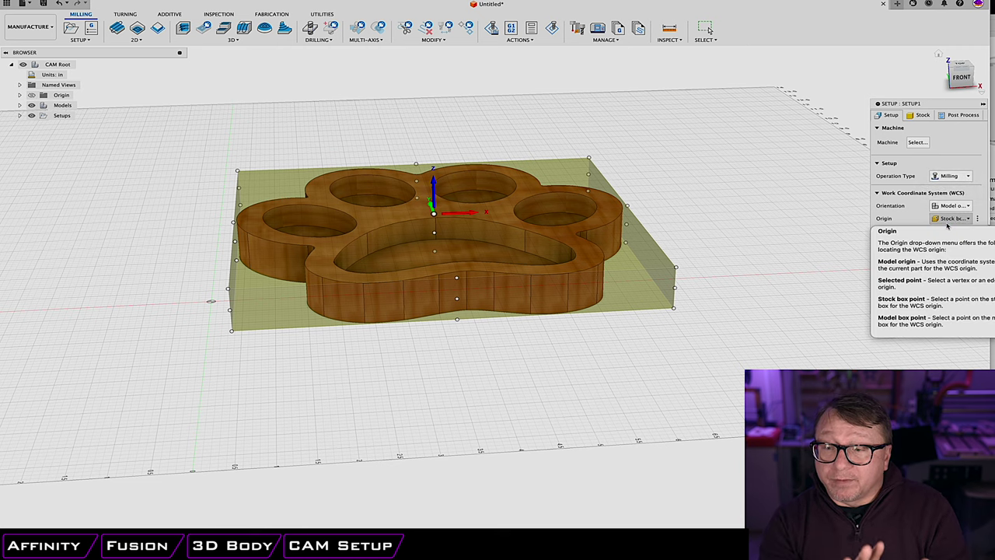
# Look through the Fusion 360 machine library and assign the Kirbre Enterprises Inc Woodworker machine to the setup
pyautogui.click(918, 143)
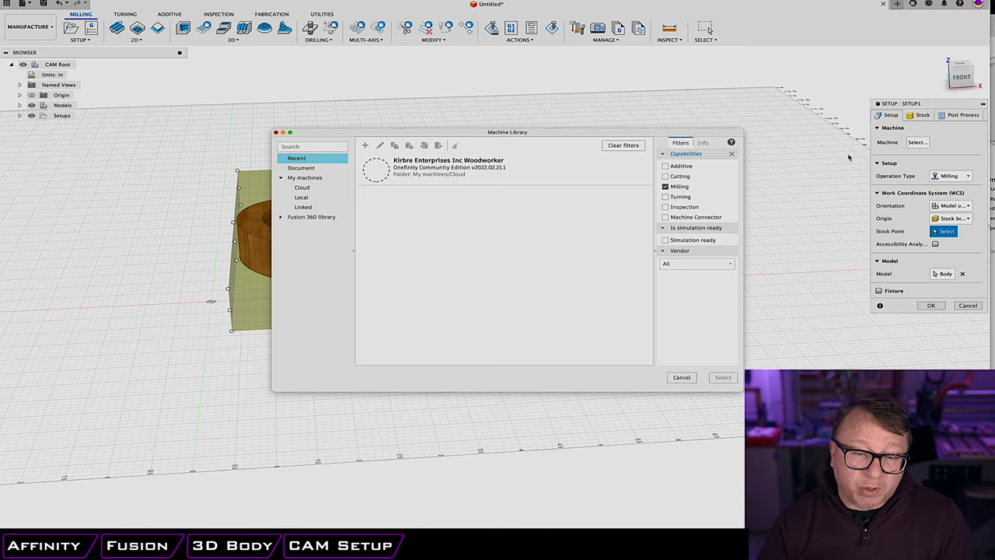
pyautogui.click(467, 177)
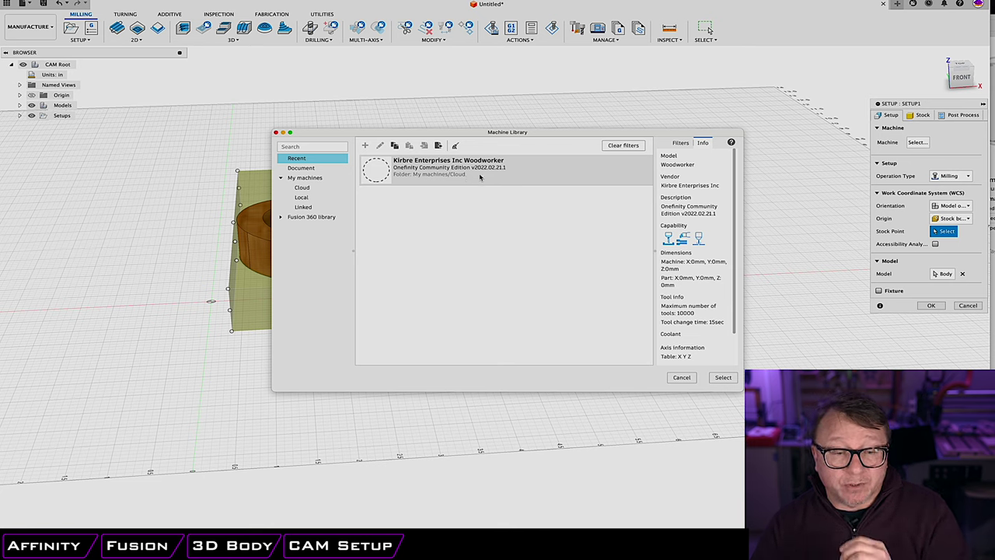
pyautogui.click(383, 186)
pyautogui.click(281, 217)
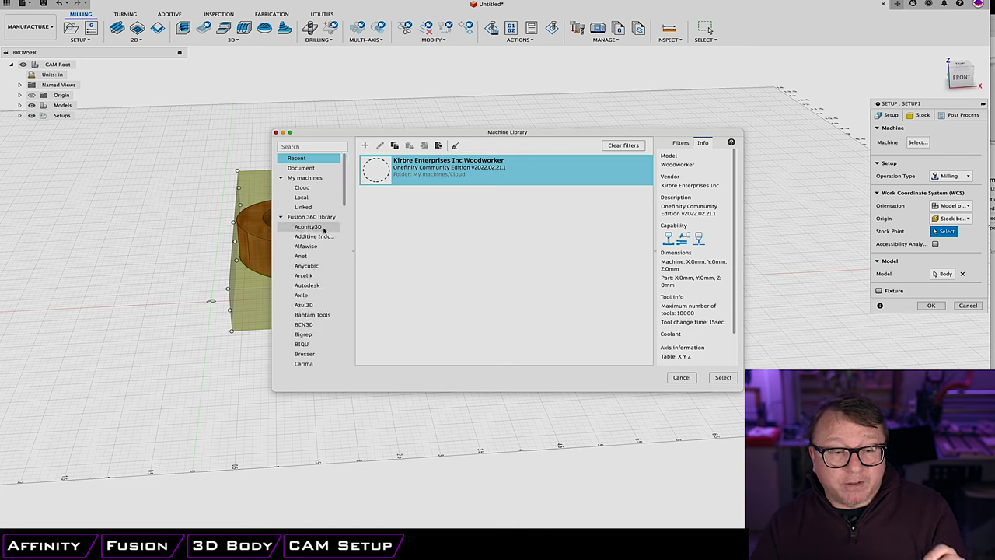
pyautogui.scroll(-5, 342, 224)
pyautogui.moveTo(341, 224); pyautogui.dragTo(348, 345)
pyautogui.scroll(15, 347, 345)
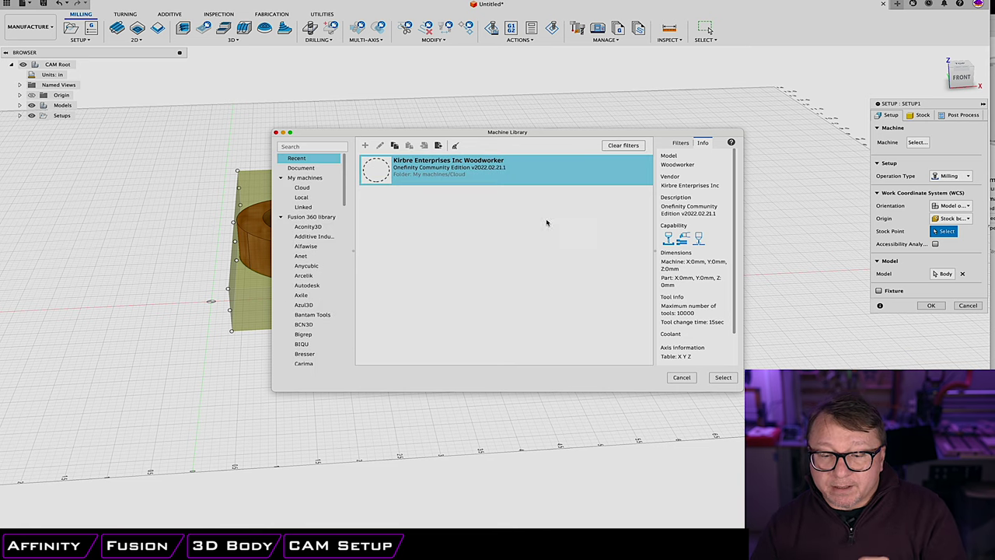
pyautogui.click(727, 376)
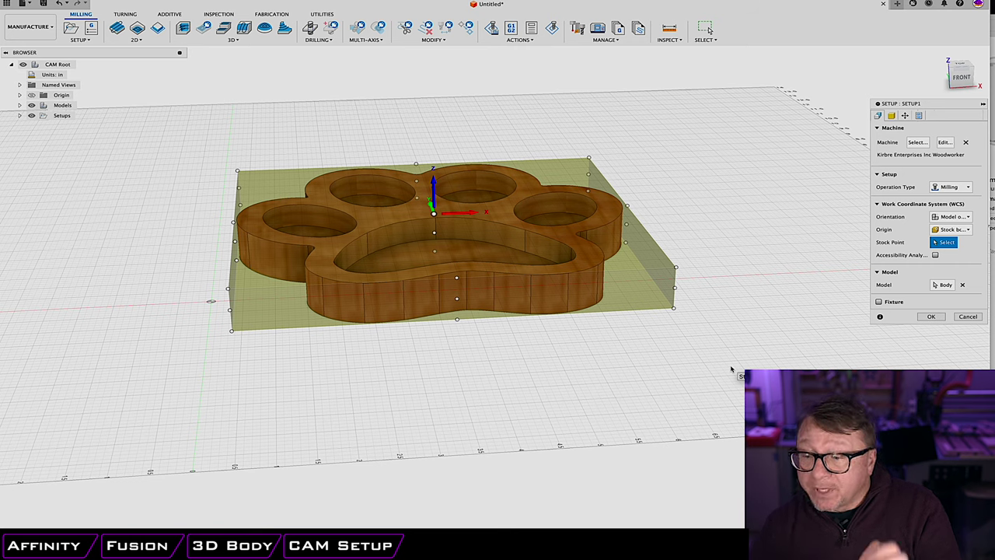
# Check which body is assigned as the setup's model and how it sits inside the stock box
pyautogui.click(940, 286)
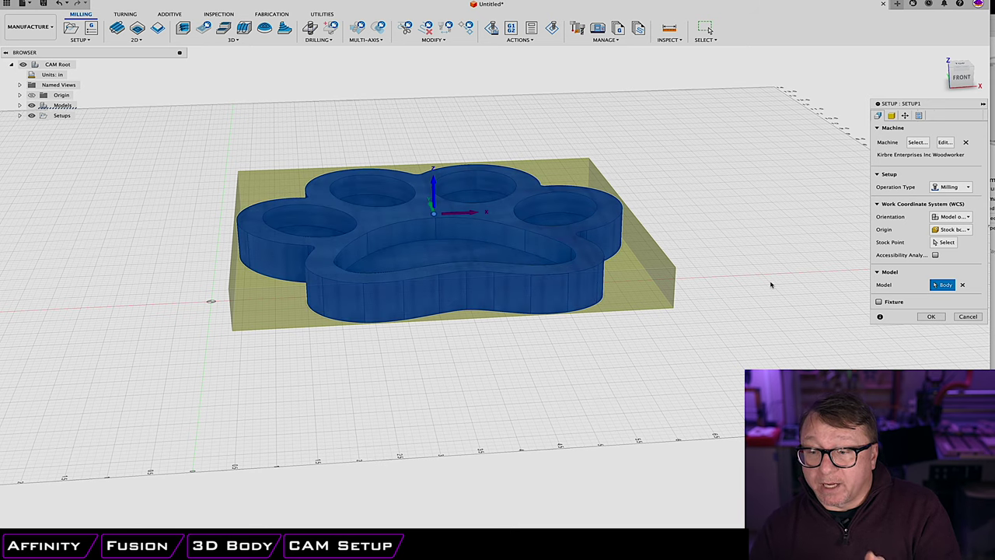
pyautogui.scroll(-1, 582, 300)
pyautogui.keyDown('shift'); pyautogui.moveTo(582, 301); pyautogui.dragTo(569, 315, button='middle'); pyautogui.keyUp('shift')
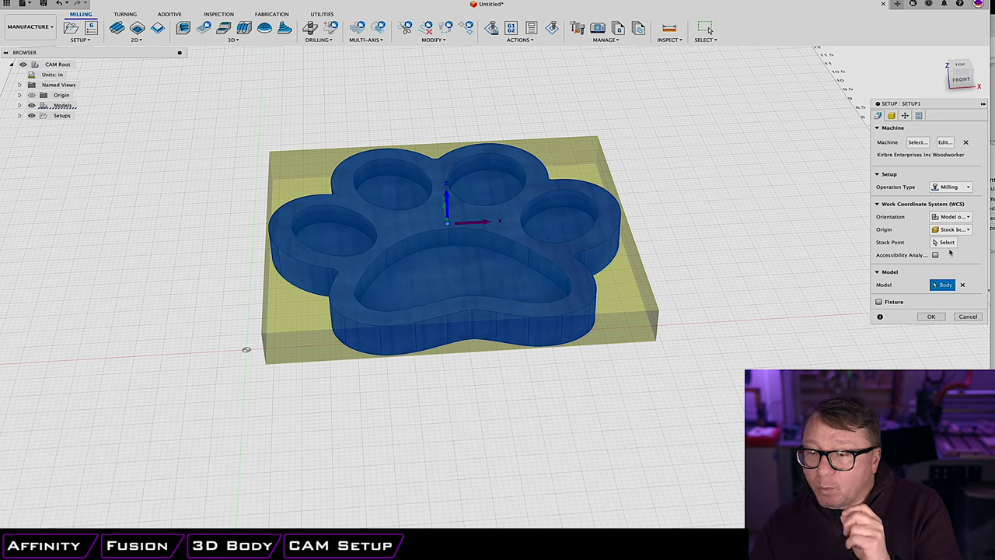
# Set the work coordinate origin to a stock box point at the stock's top front-left corner
pyautogui.click(966, 229)
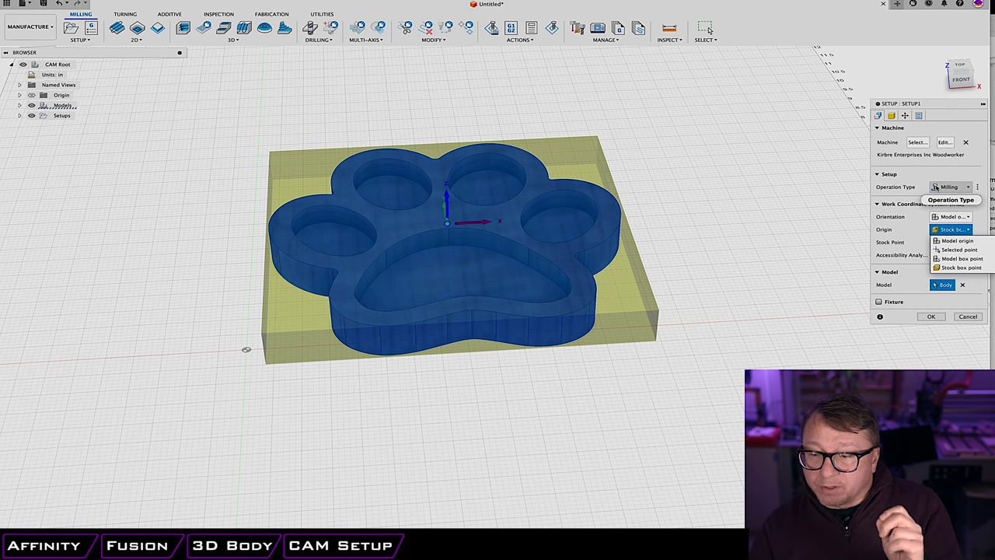
pyautogui.click(952, 268)
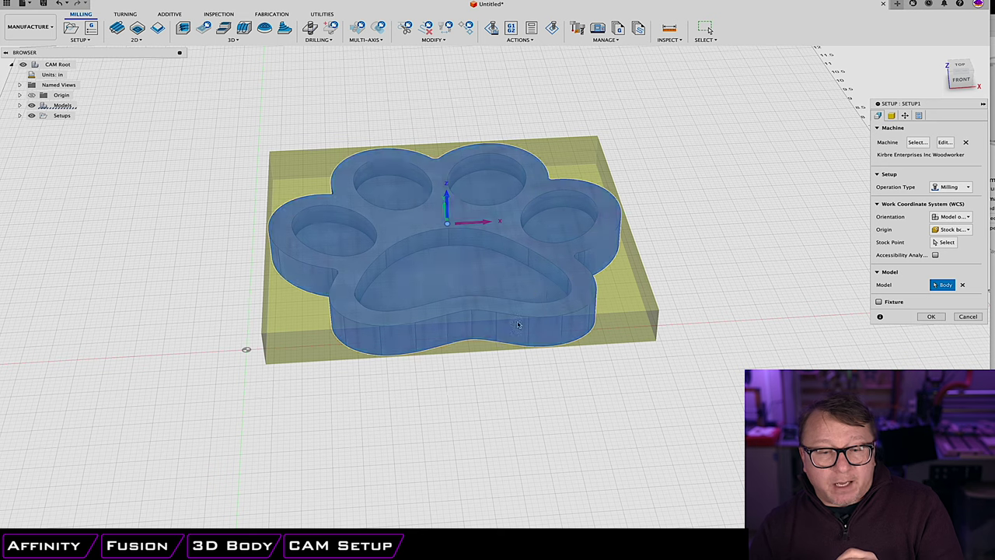
pyautogui.click(945, 242)
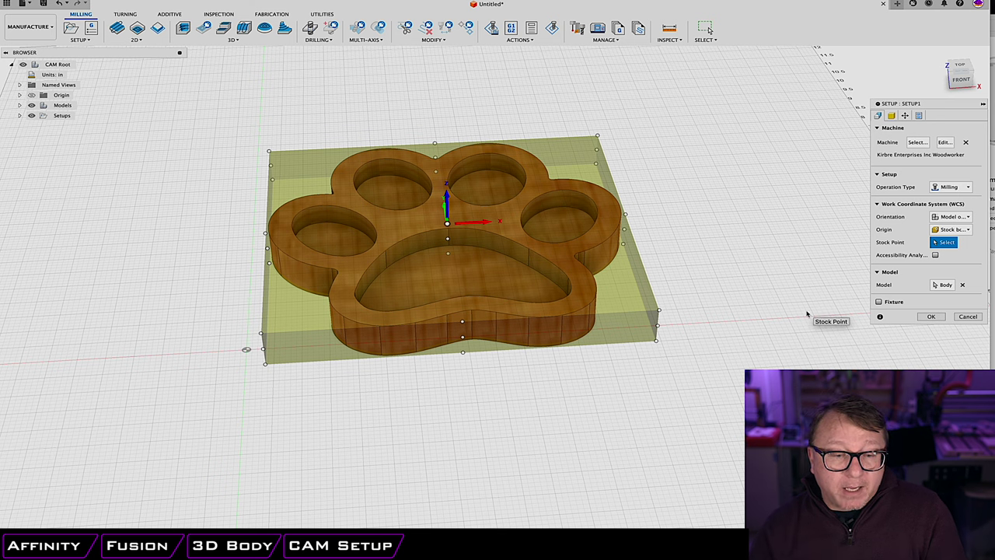
pyautogui.keyDown('shift'); pyautogui.moveTo(544, 363); pyautogui.dragTo(535, 346, button='middle'); pyautogui.keyUp('shift')
pyautogui.scroll(5, 469, 286)
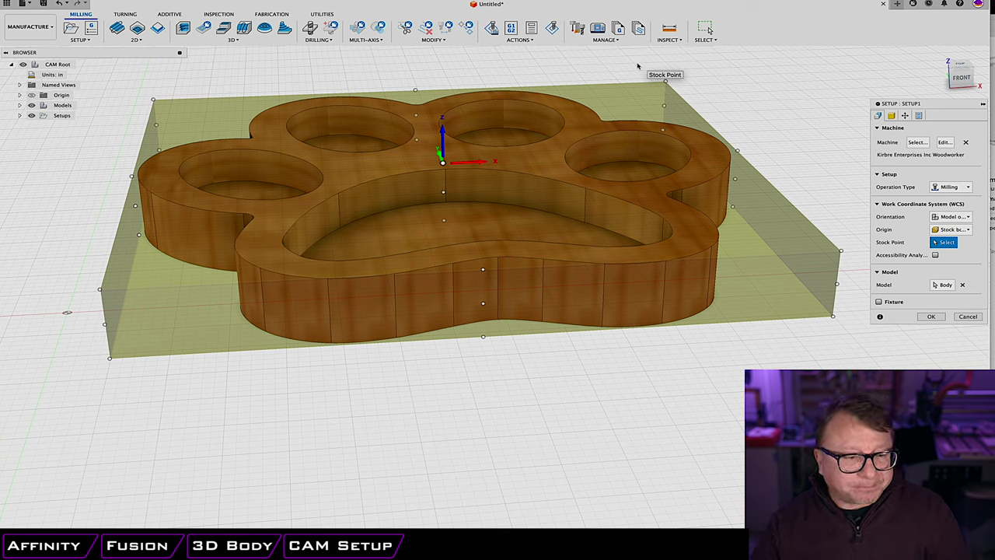
pyautogui.click(99, 288)
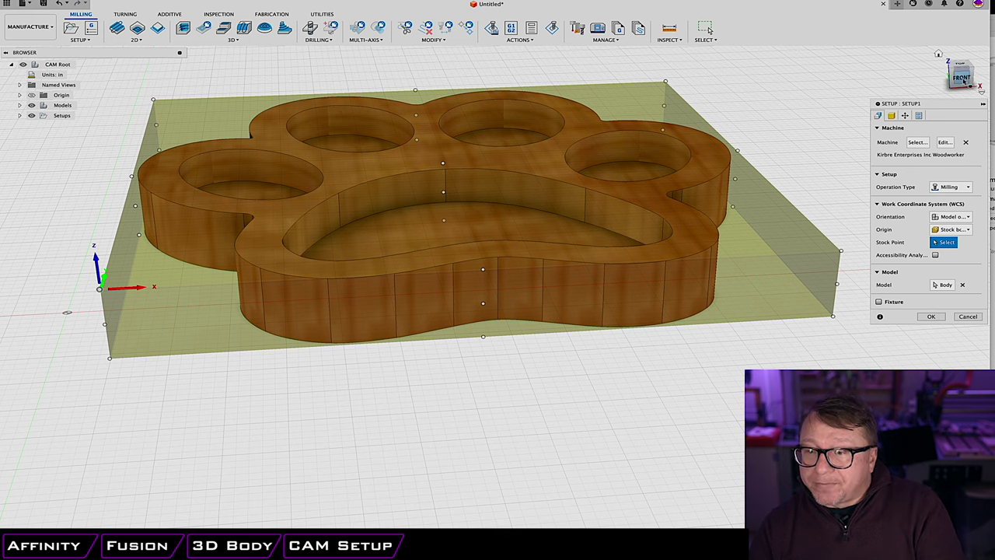
# Define the setup's stock as a fixed size box 8 in wide, 8 in deep and 20 mm high
pyautogui.click(892, 115)
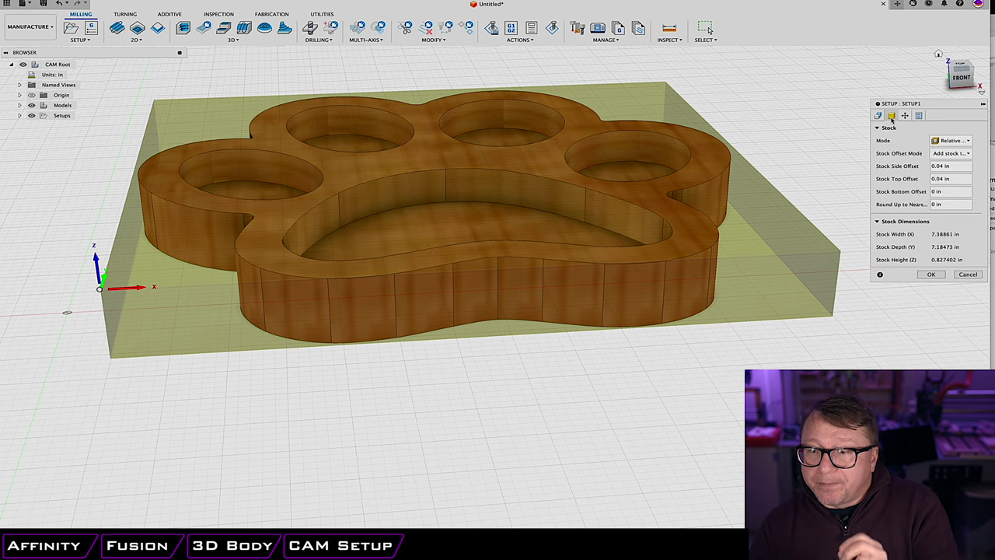
pyautogui.keyDown('shift'); pyautogui.moveTo(590, 272); pyautogui.dragTo(552, 287, button='middle'); pyautogui.keyUp('shift')
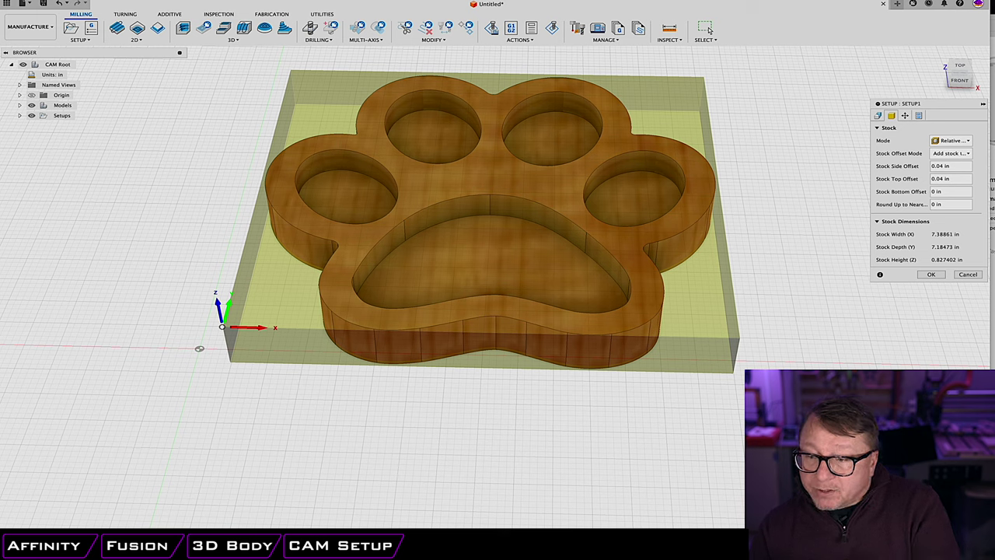
pyautogui.click(950, 141)
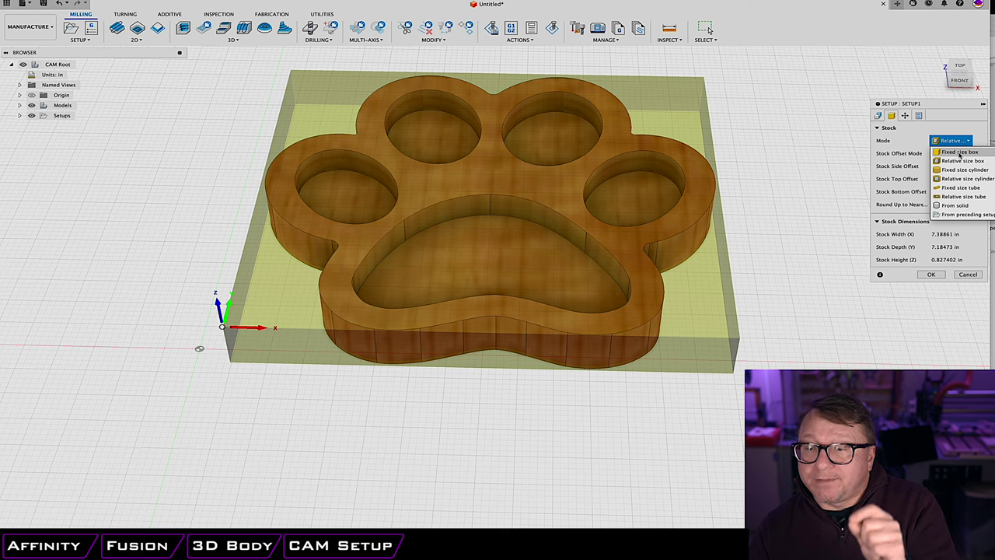
pyautogui.click(960, 152)
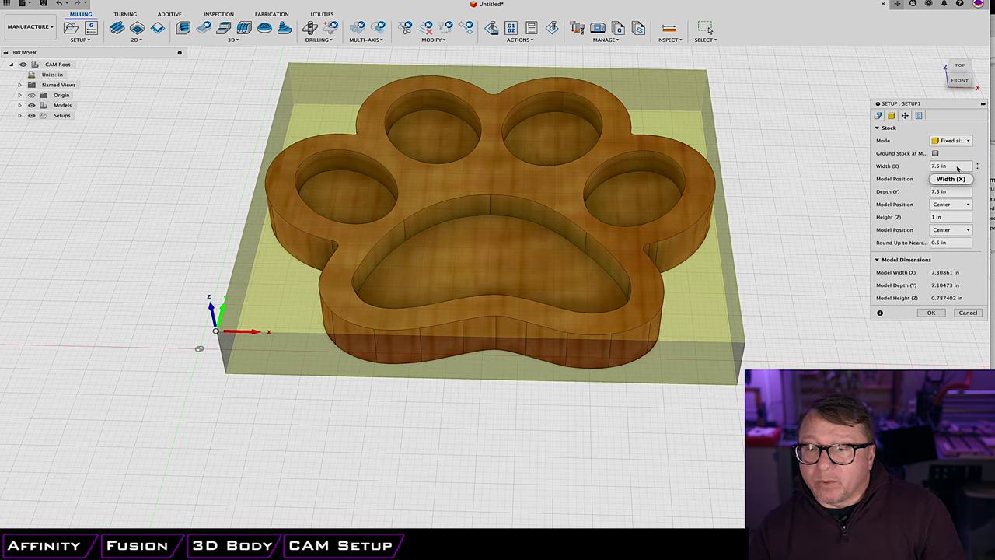
pyautogui.press('Tab')
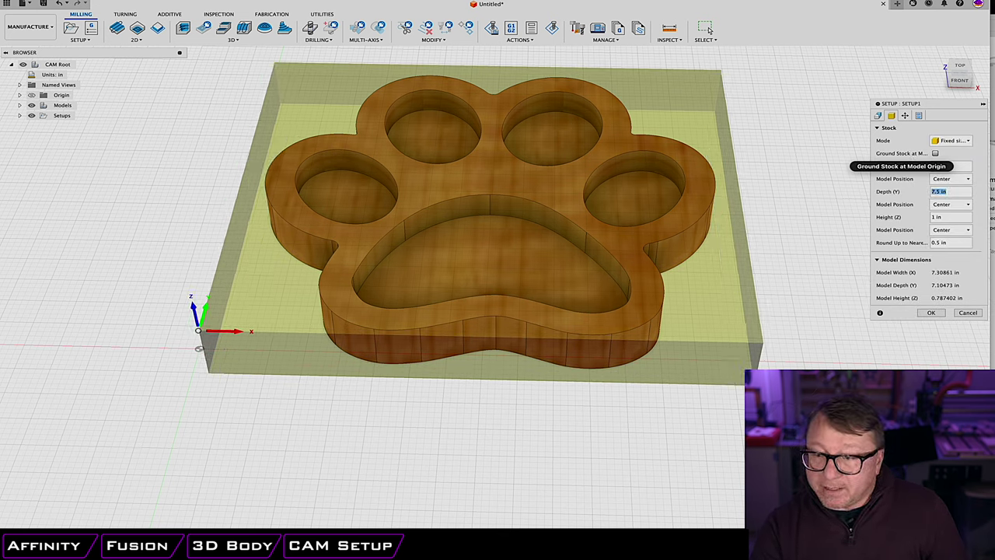
pyautogui.write('8')
pyautogui.press('Tab')
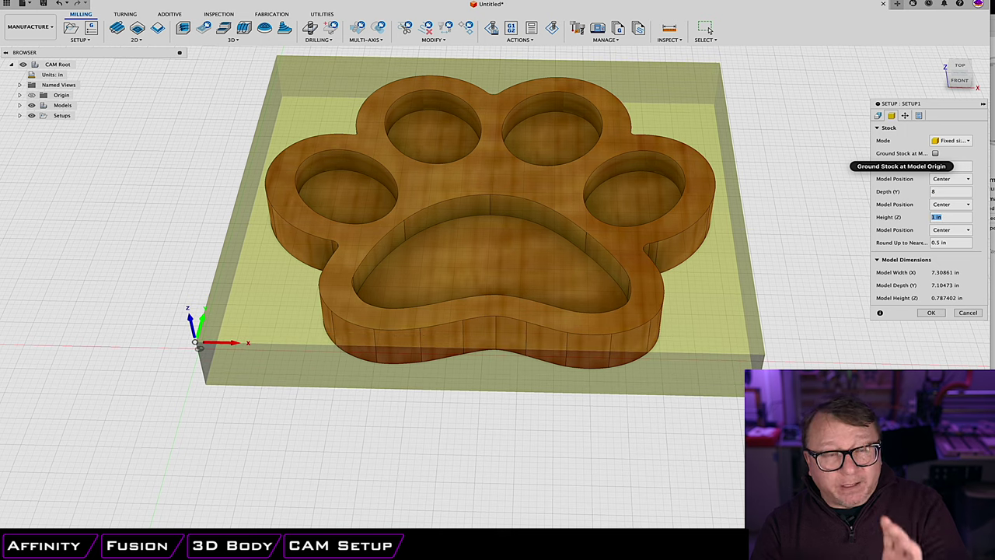
pyautogui.write('20mm')
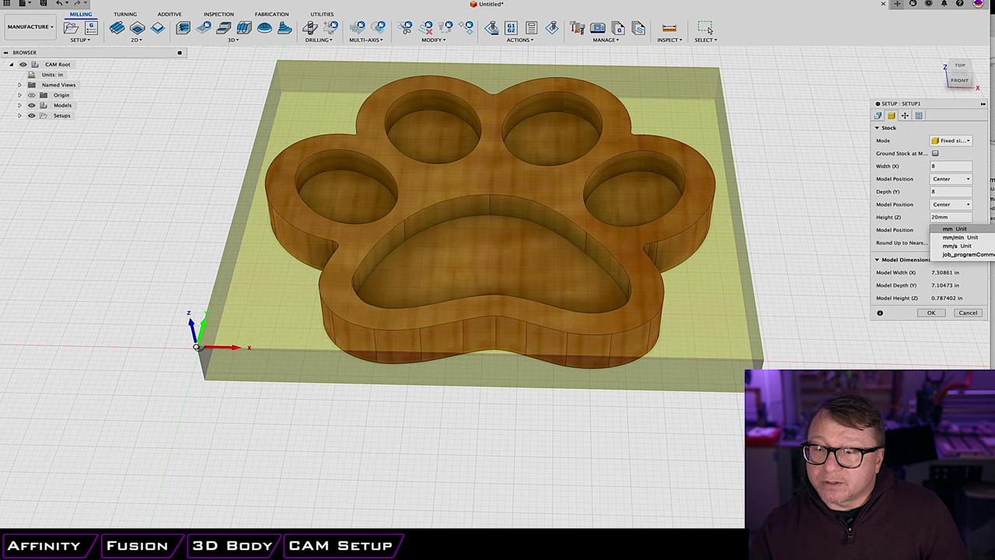
pyautogui.press('Tab')
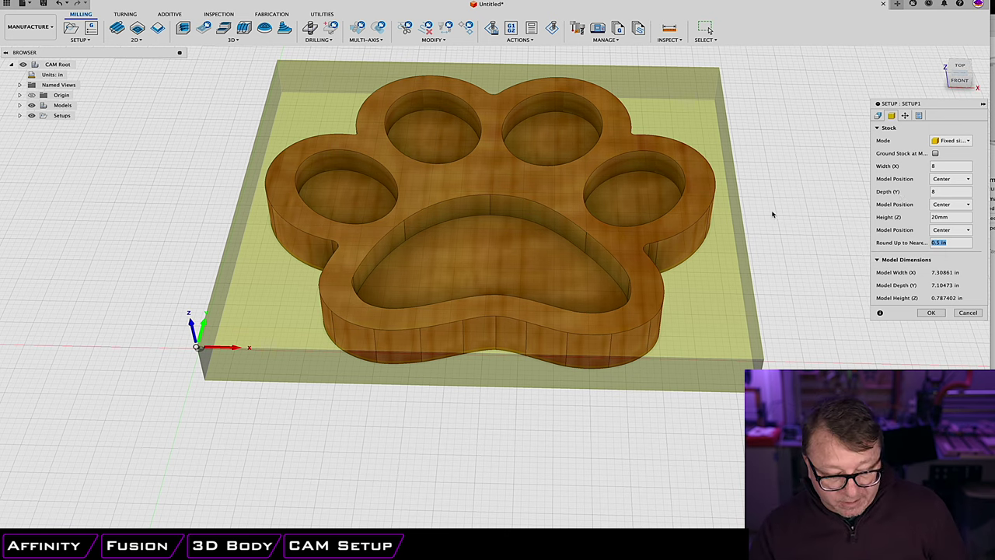
pyautogui.keyDown('shift'); pyautogui.moveTo(819, 226); pyautogui.dragTo(717, 257, button='middle'); pyautogui.keyUp('shift')
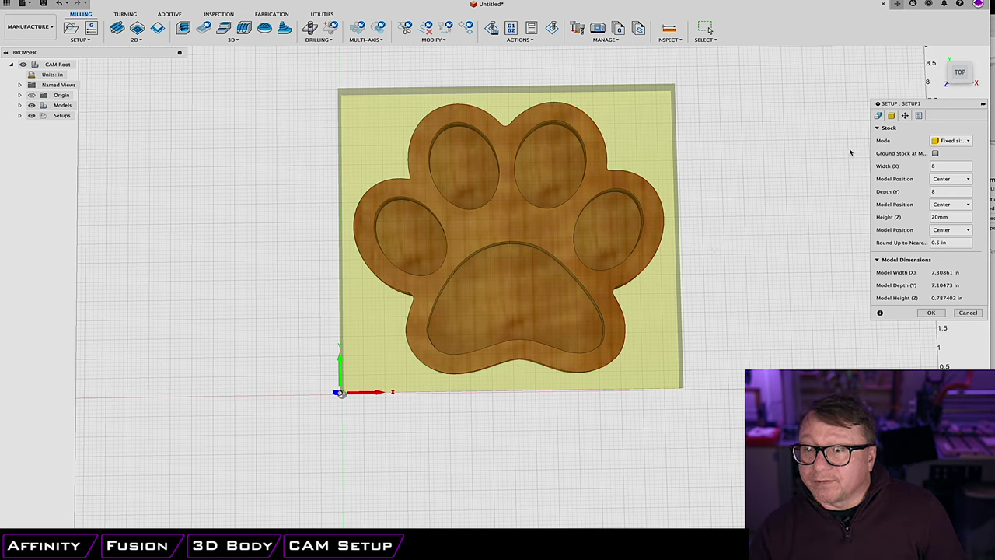
# Give the setup a program name beginning with dog-foot, copy the same text into the program comment, and finish the setup
pyautogui.click(905, 115)
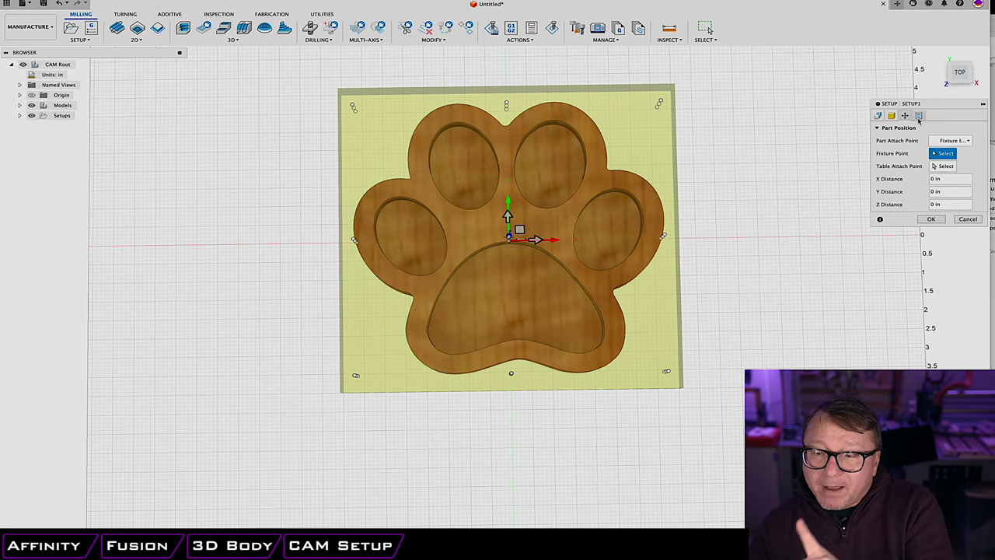
pyautogui.click(917, 115)
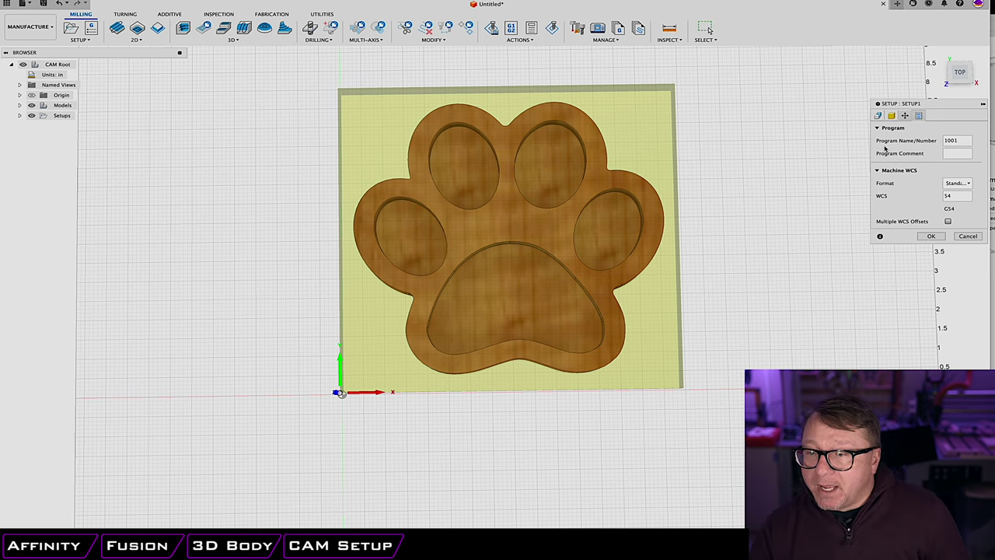
pyautogui.doubleClick(962, 140)
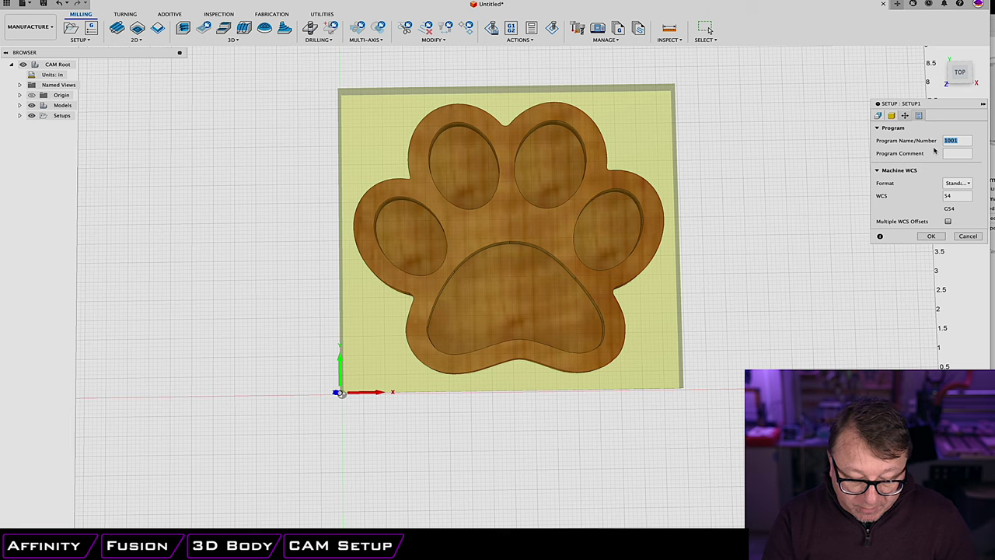
pyautogui.write('0')
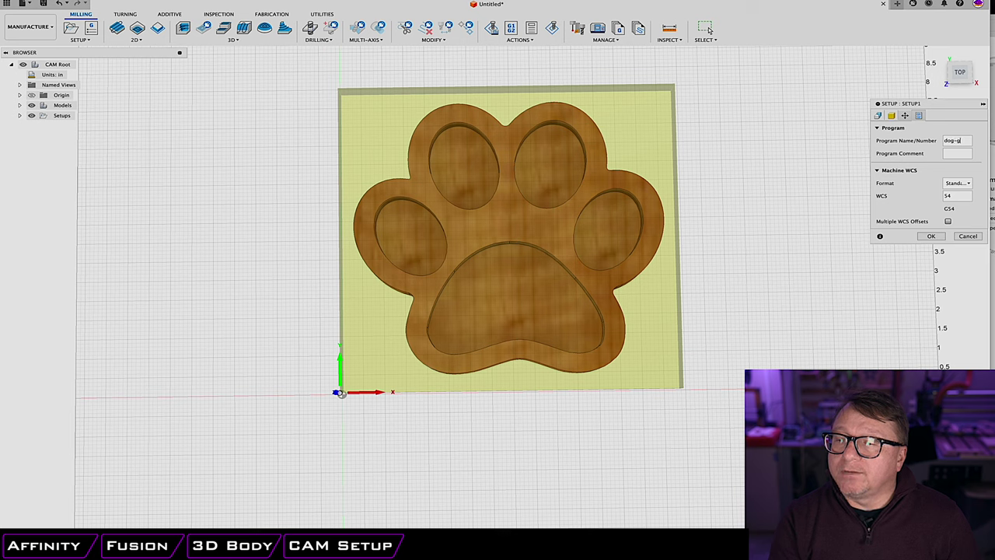
pyautogui.press('super+a')
pyautogui.press('super+c')
pyautogui.press('Tab')
pyautogui.press('super+v')
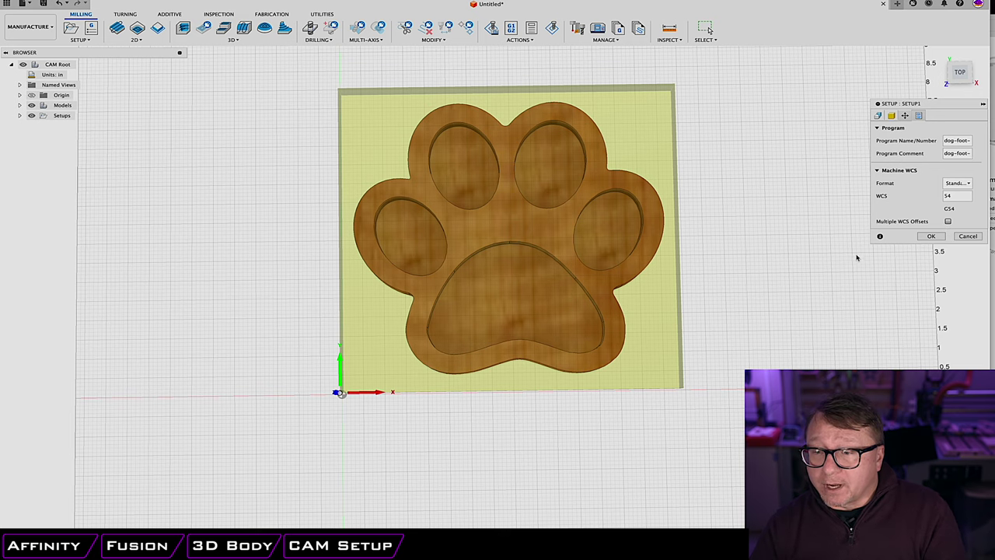
pyautogui.click(932, 236)
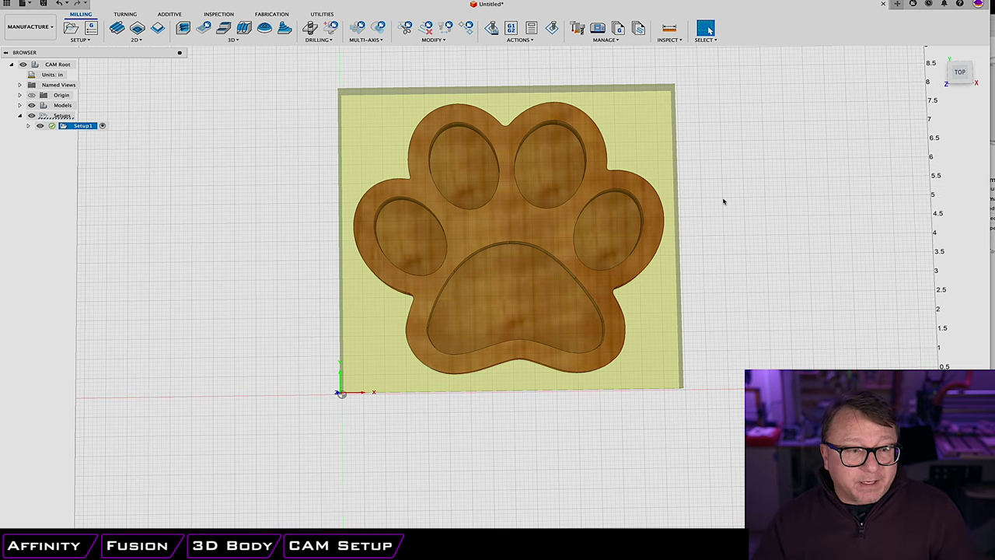
# Expand the finished setup to show its contents and start a 2D Pocket operation for the paw
pyautogui.click(28, 126)
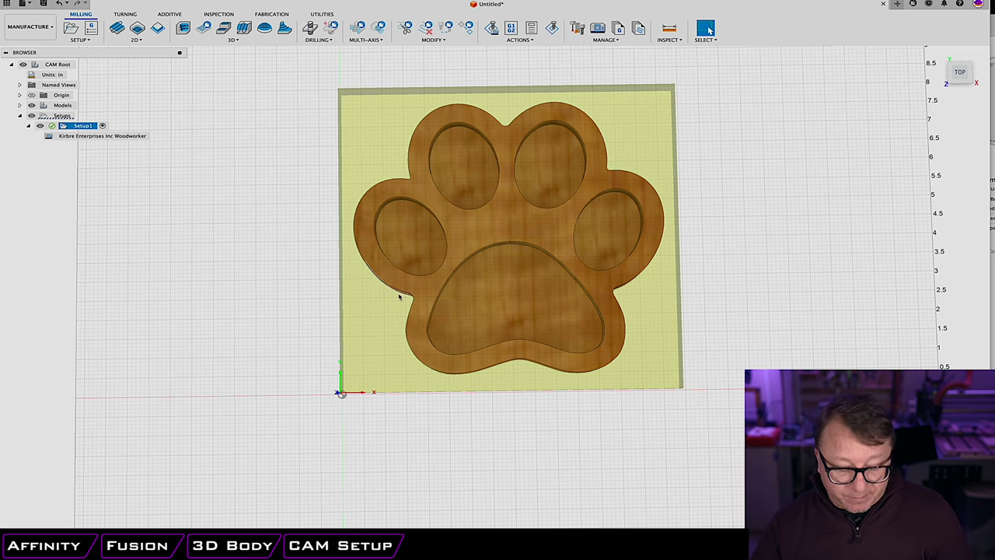
pyautogui.scroll(2, 400, 296)
pyautogui.keyDown('shift'); pyautogui.moveTo(397, 288); pyautogui.dragTo(221, 260, button='middle'); pyautogui.keyUp('shift')
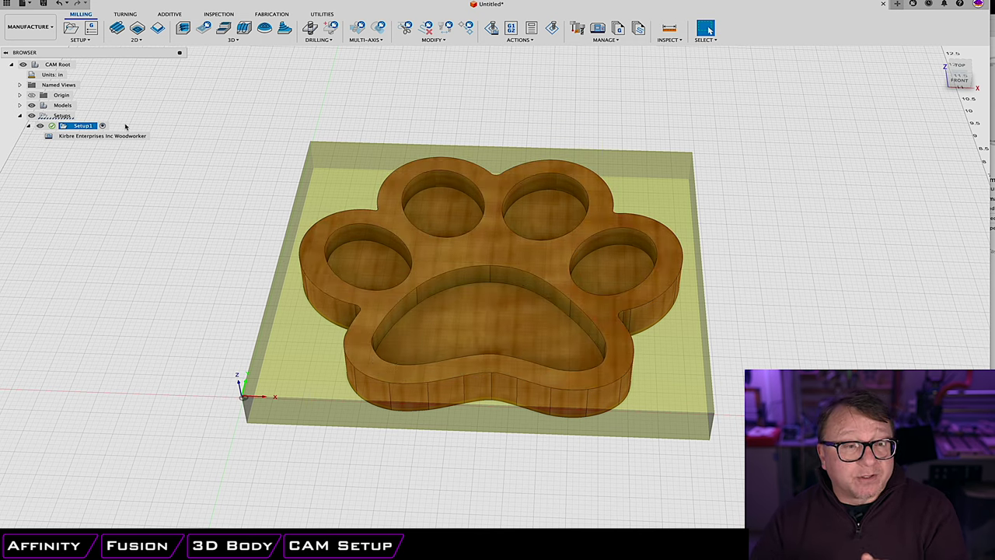
pyautogui.click(135, 41)
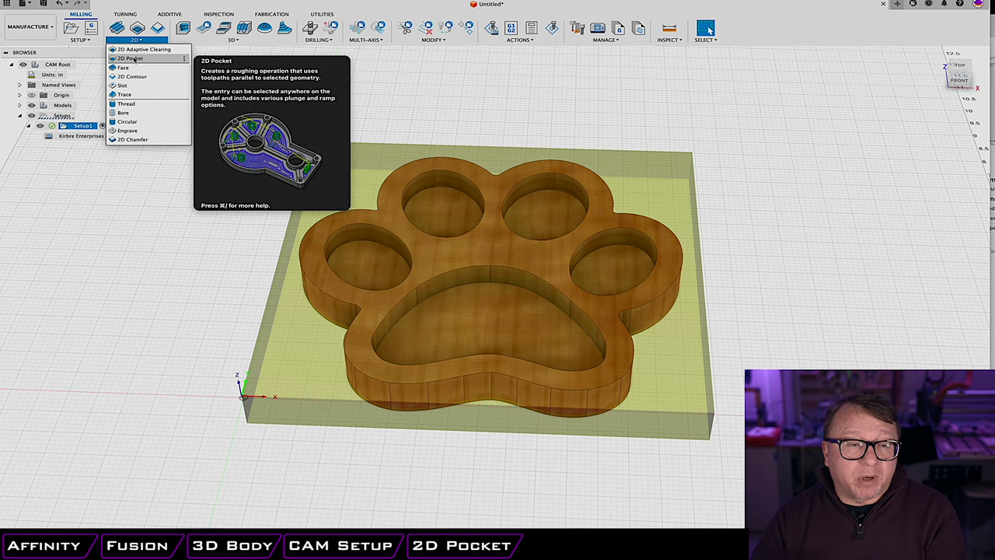
pyautogui.click(133, 58)
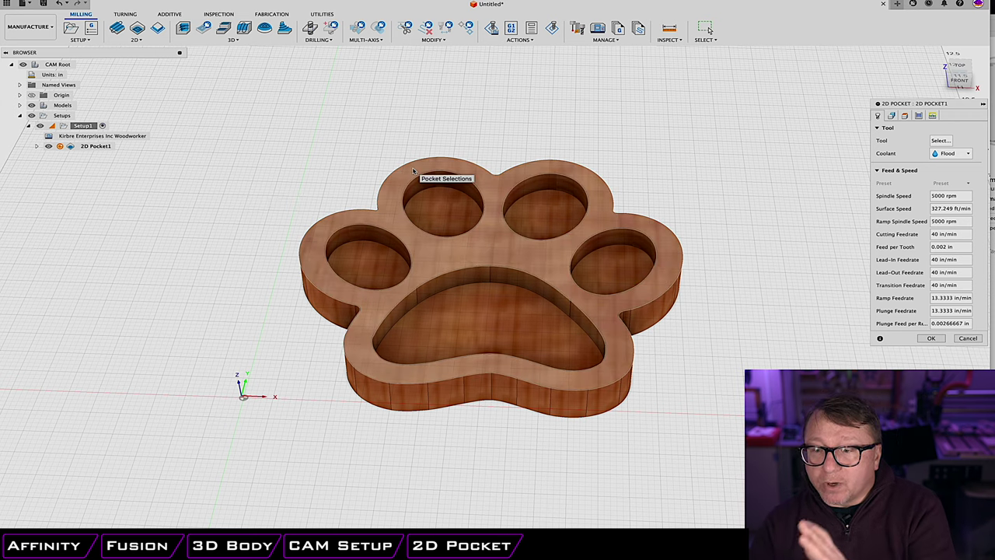
# Filter My Library to bull nose end mills and assign the 3/4" Dish Carving Bit with its Default Preset to the 2D Pocket operation
pyautogui.click(939, 141)
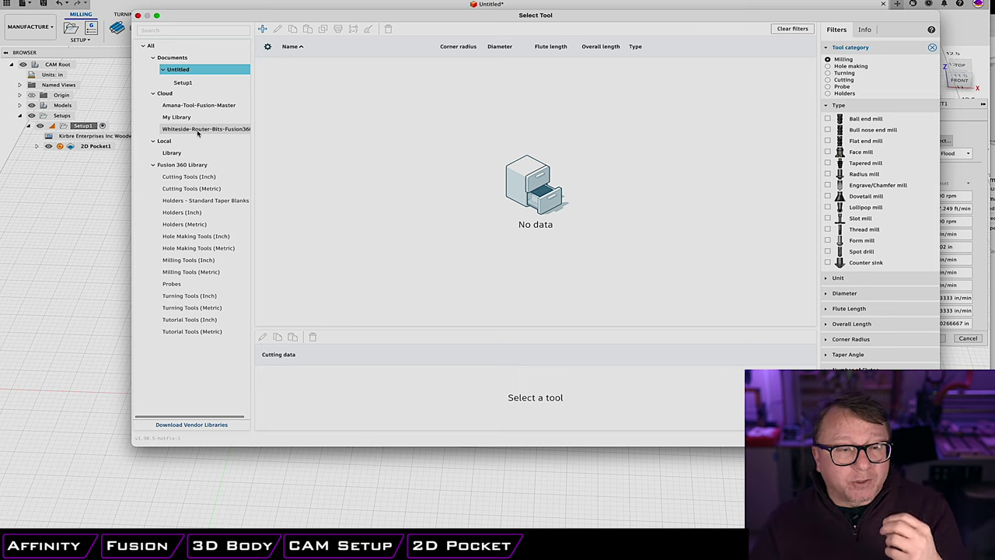
pyautogui.click(183, 118)
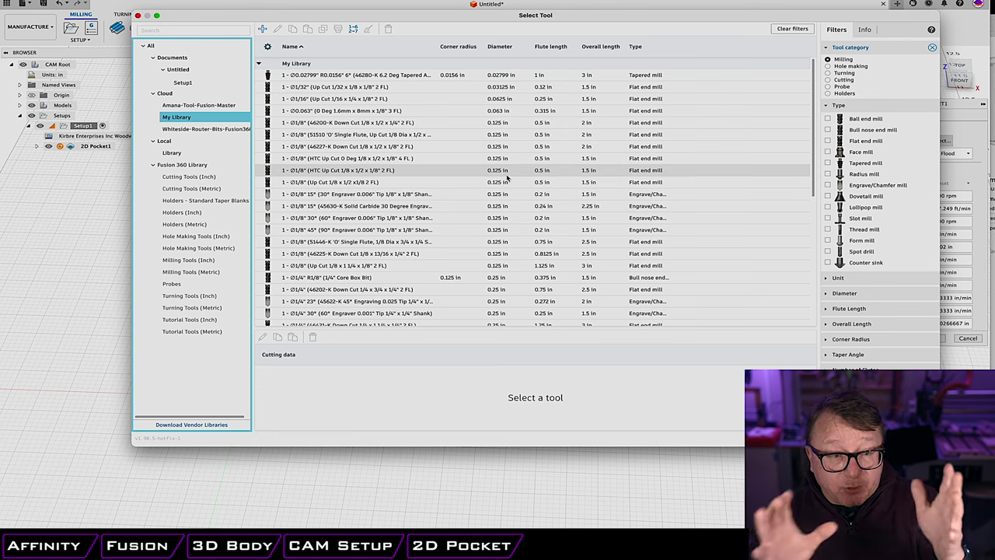
pyautogui.scroll(-6, 614, 205)
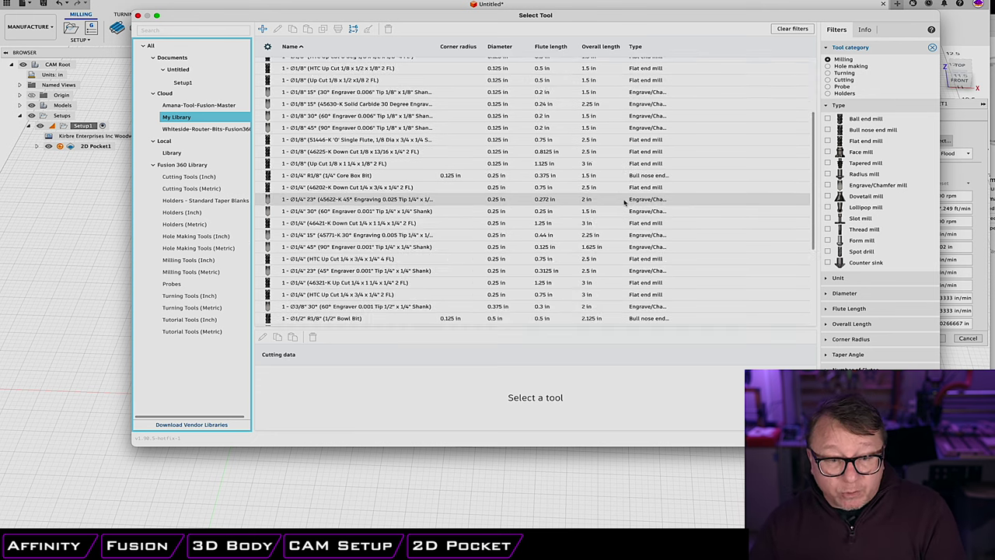
pyautogui.scroll(8, 619, 209)
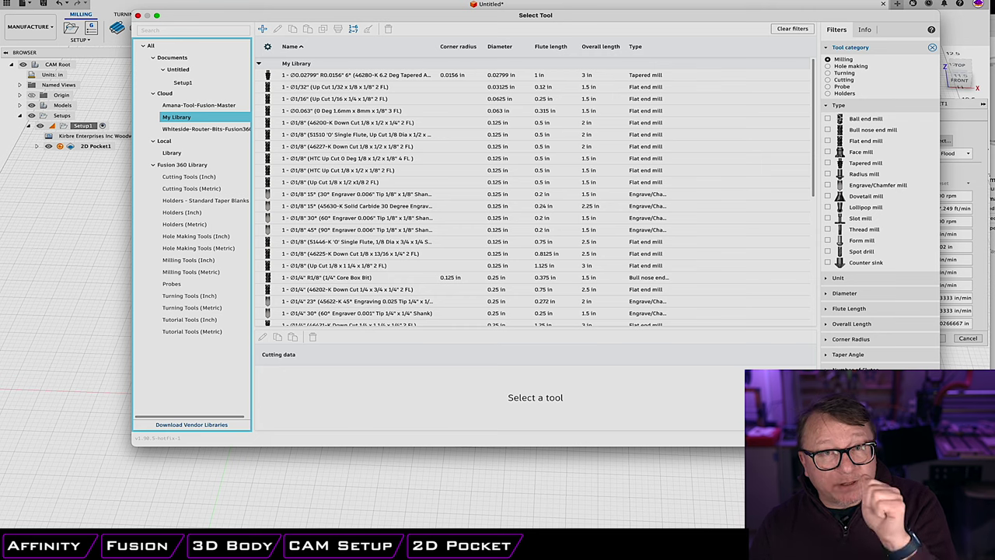
pyautogui.click(827, 130)
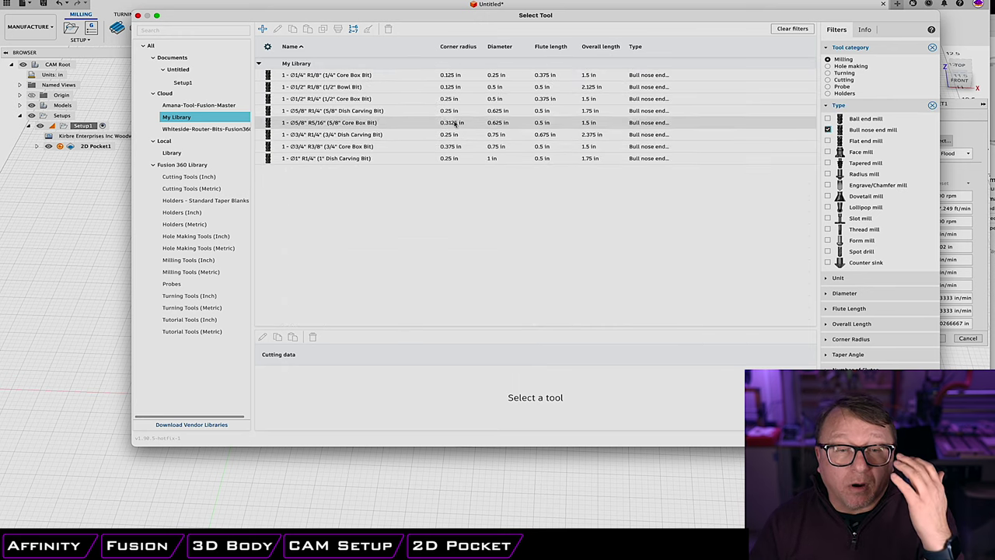
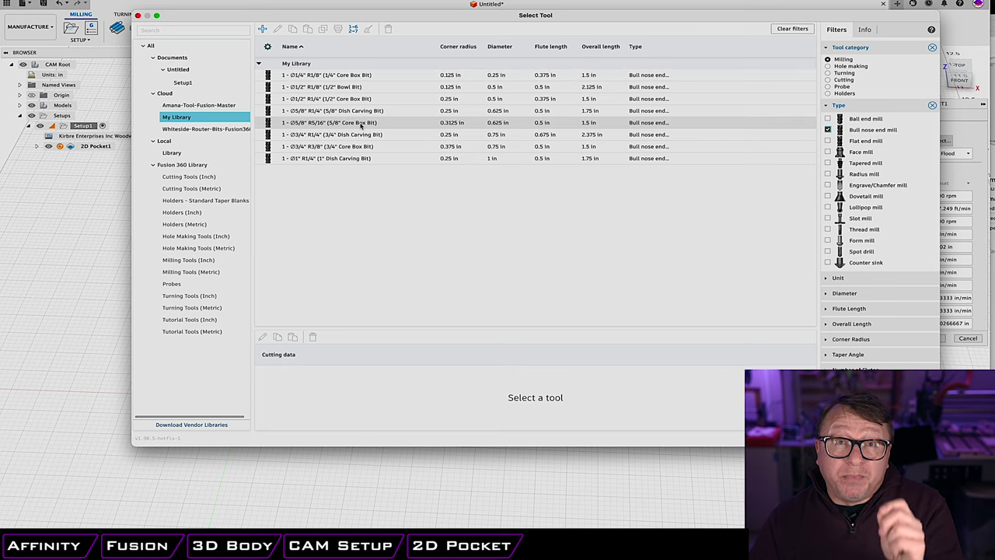
pyautogui.click(326, 136)
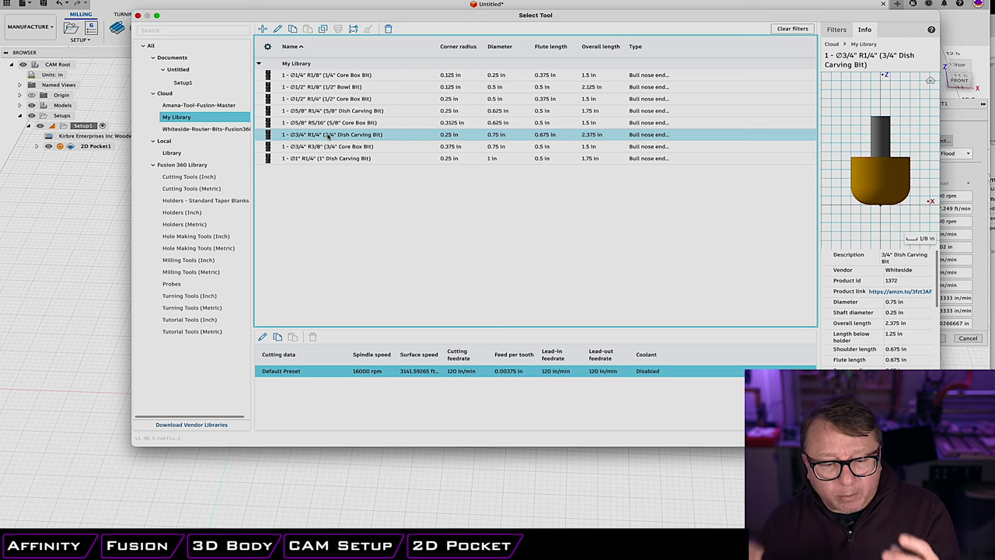
pyautogui.click(328, 136)
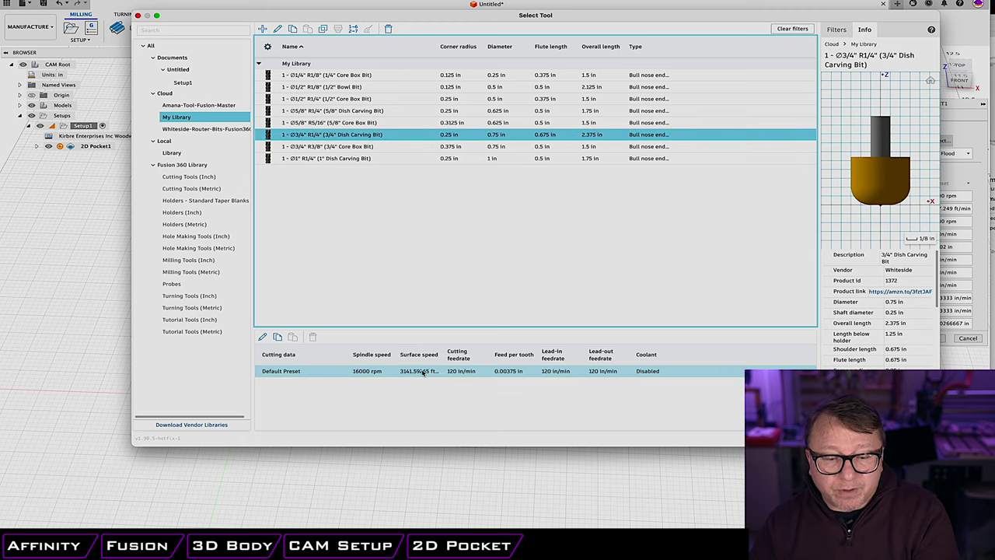
pyautogui.click(662, 371)
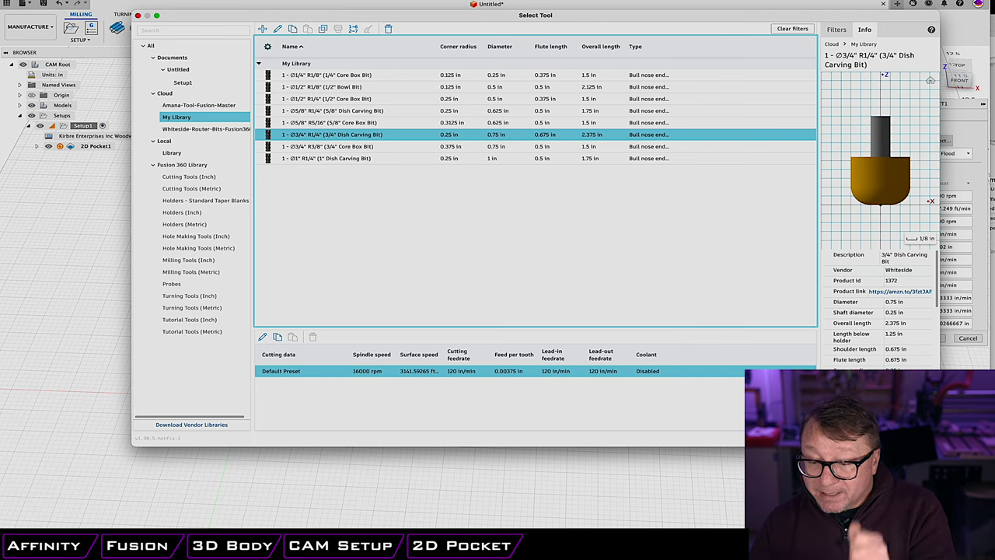
pyautogui.click(871, 433)
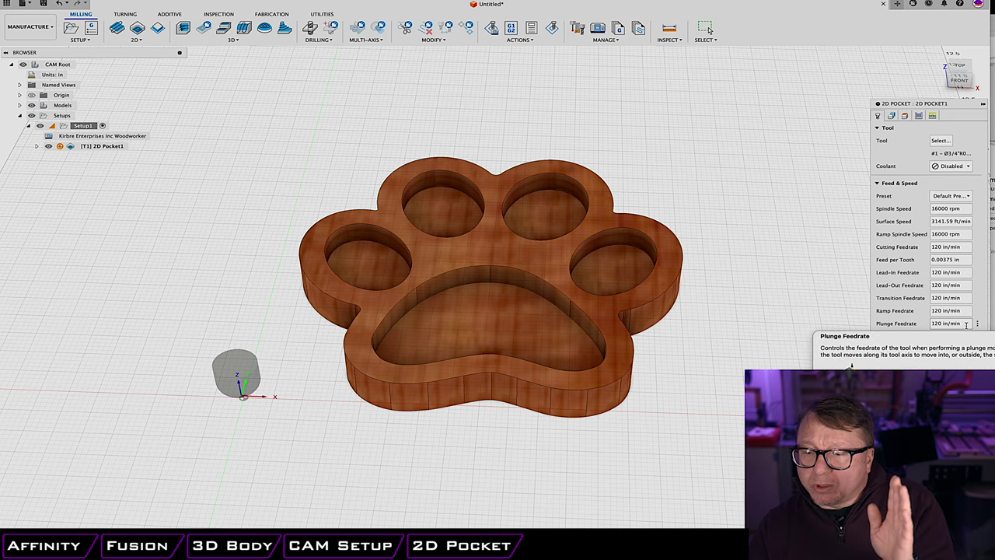
# Set the pocket operation's plunge feedrate to 60 in/min and its ramp feedrate to 120 in/min
pyautogui.click(930, 323)
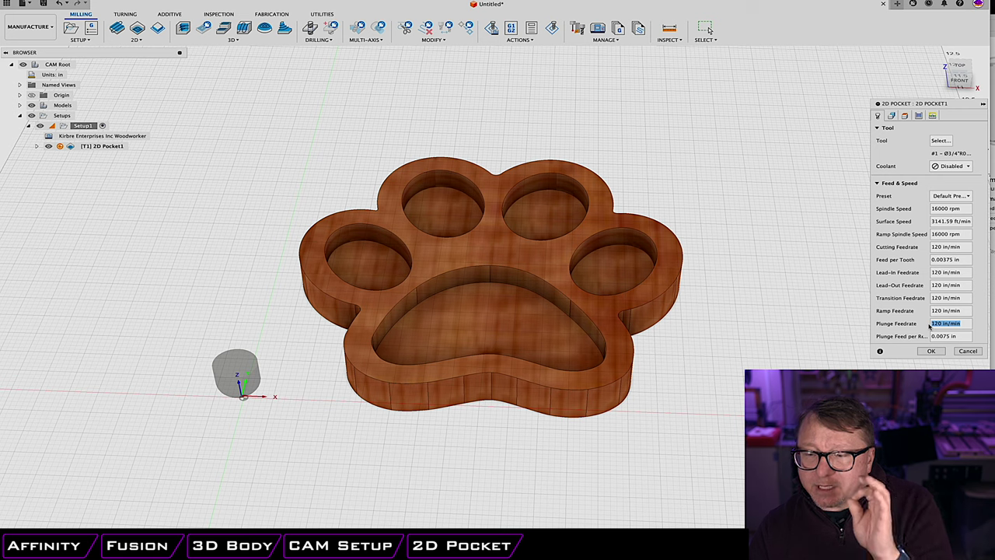
pyautogui.write('60')
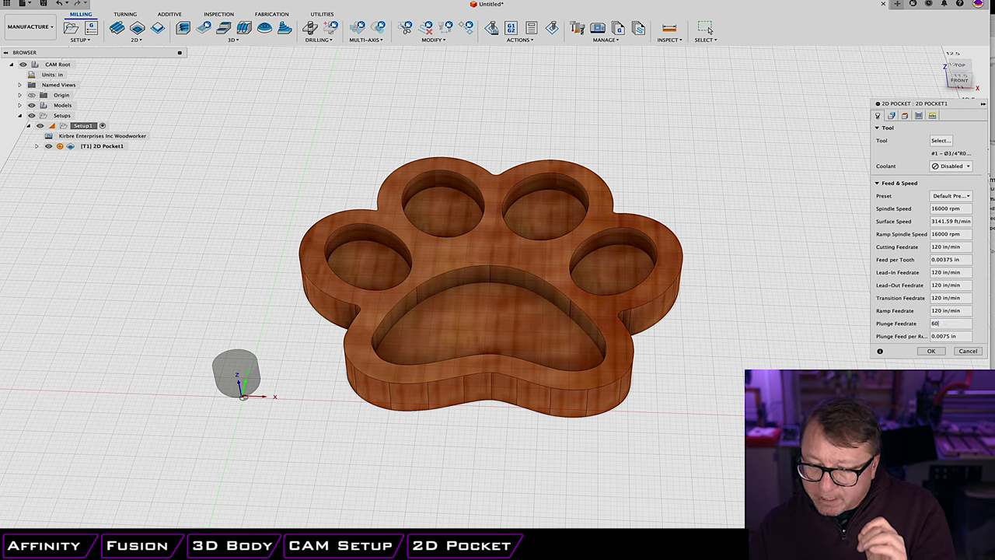
pyautogui.press('Tab')
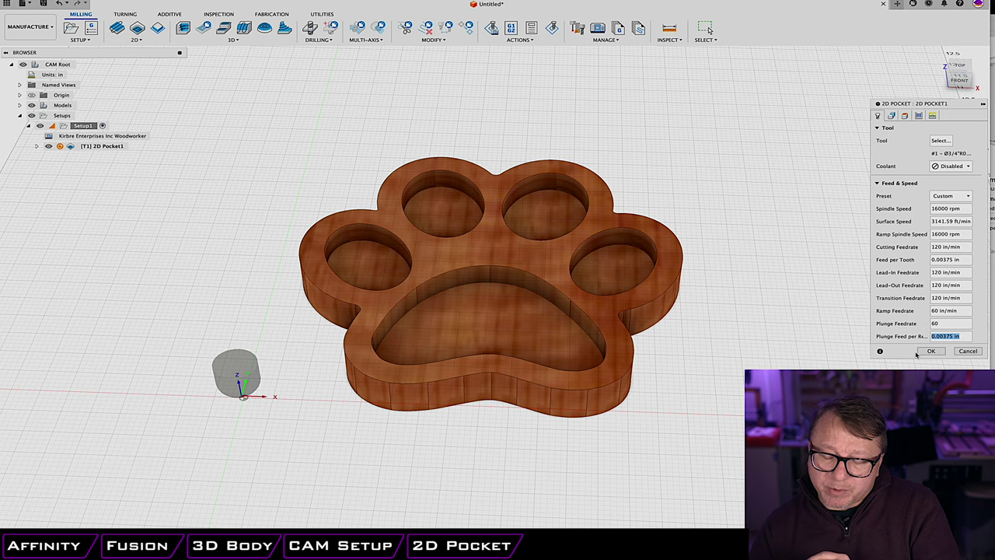
pyautogui.click(967, 310)
pyautogui.write('120')
pyautogui.press('Tab')
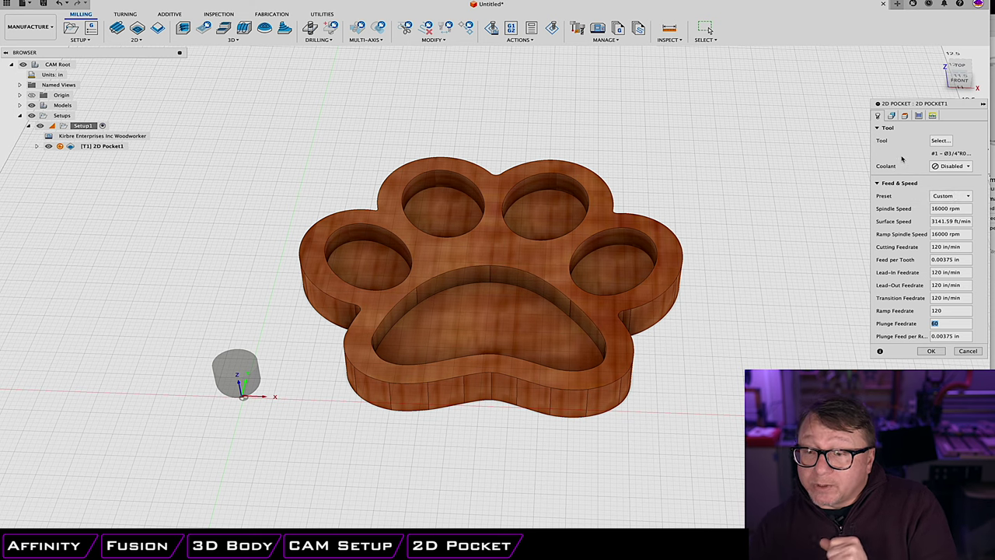
# Select the four toe recesses and the large pad recess as the 2D Pocket geometry
pyautogui.click(892, 116)
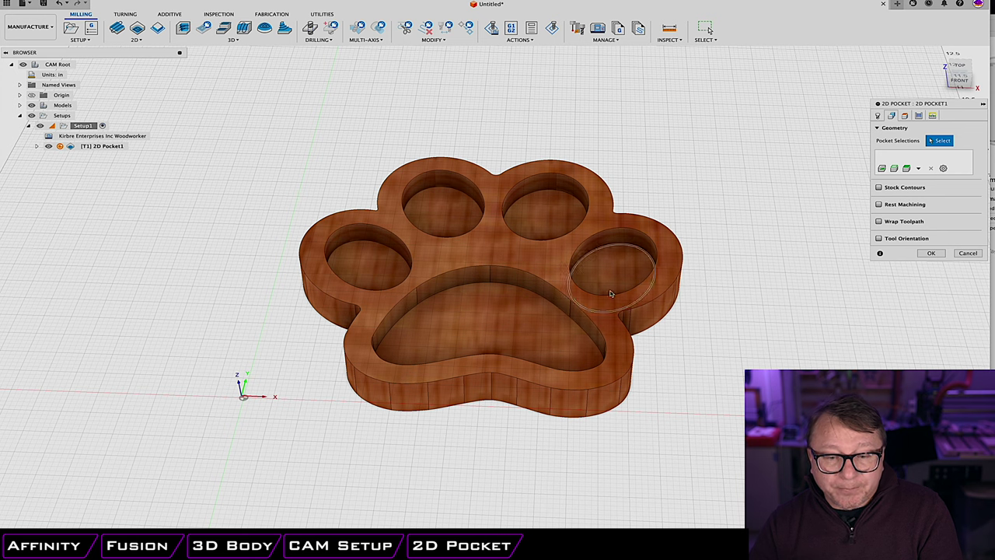
pyautogui.click(369, 262)
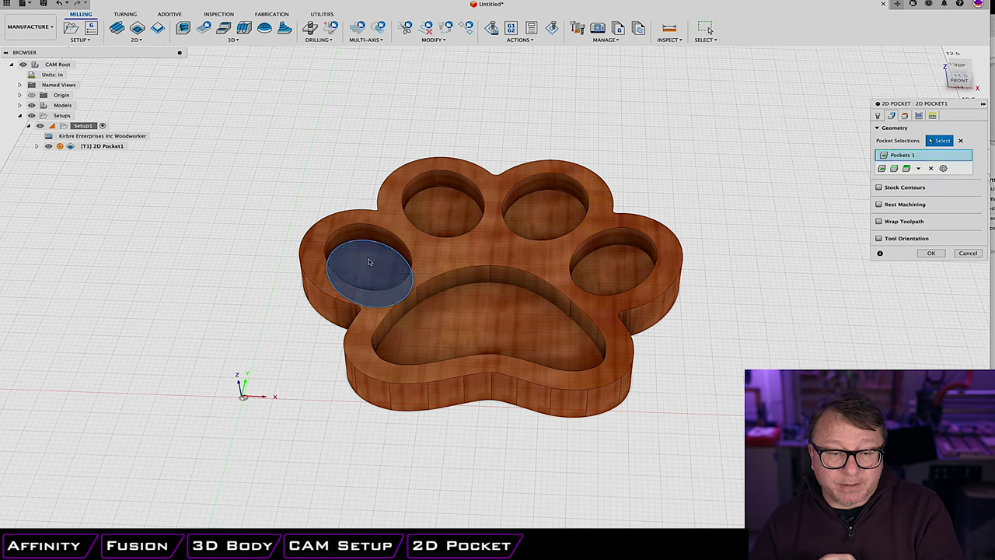
pyautogui.click(449, 226)
pyautogui.click(551, 220)
pyautogui.click(628, 257)
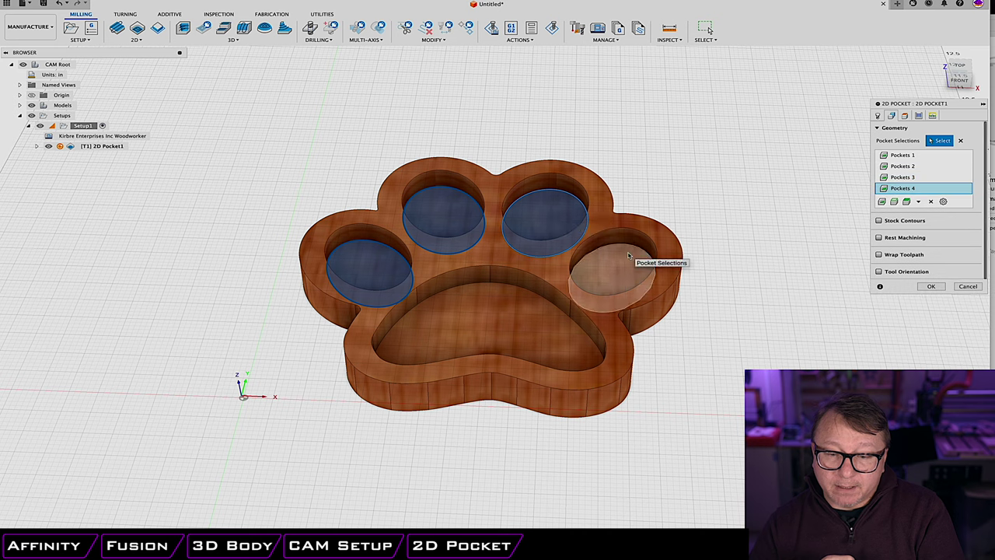
pyautogui.click(508, 318)
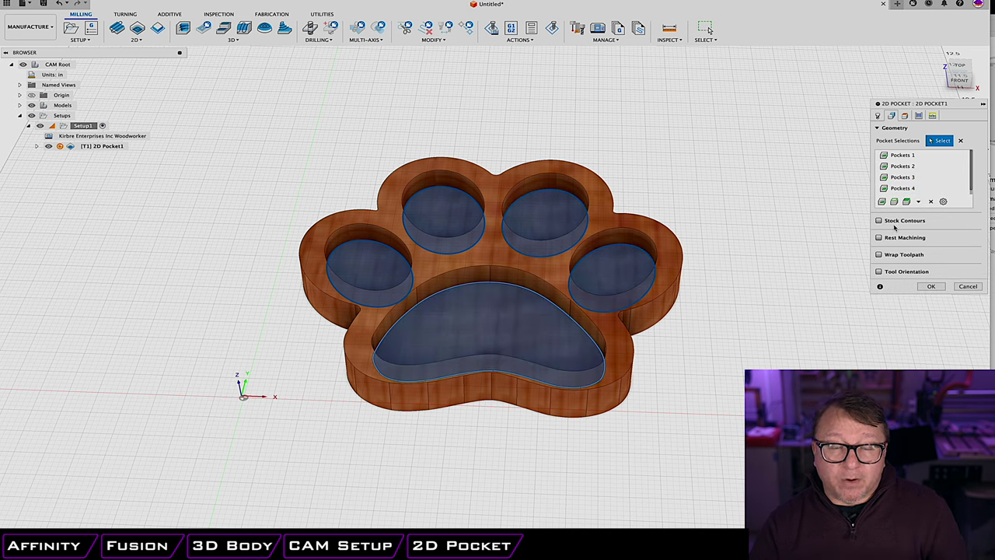
# Review the pocket operation's heights, enable Multiple Depths and turn off Stock to Leave
pyautogui.moveTo(894, 226)
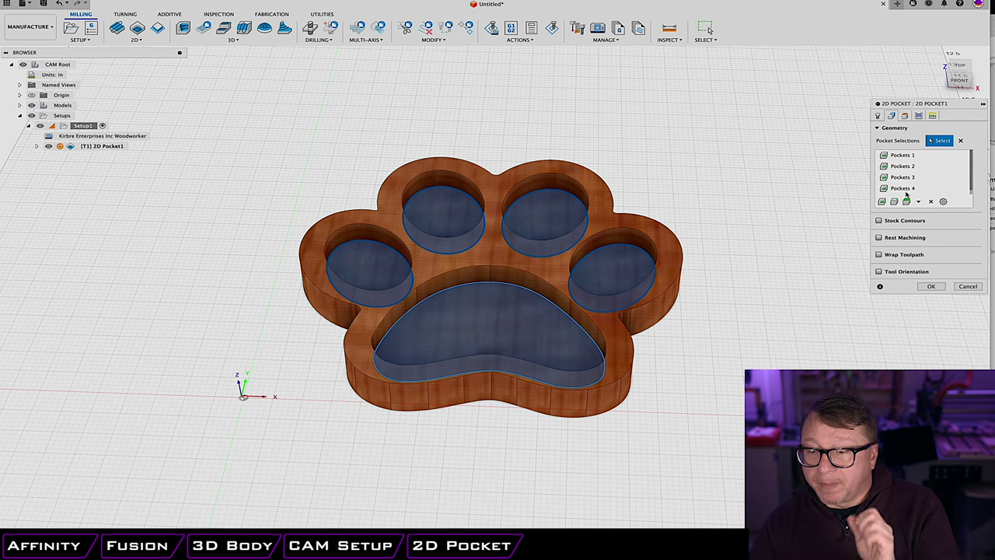
pyautogui.click(904, 115)
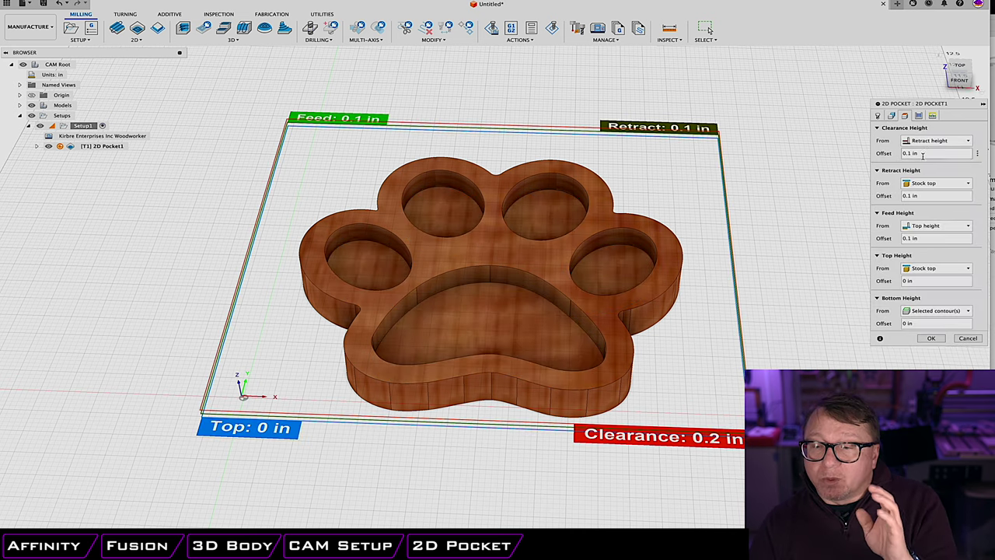
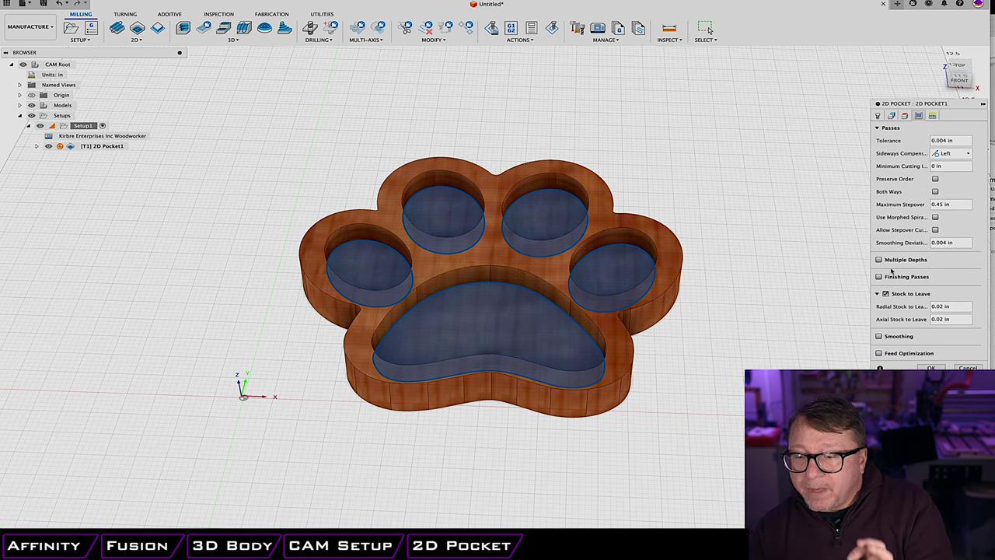
pyautogui.moveTo(880, 263)
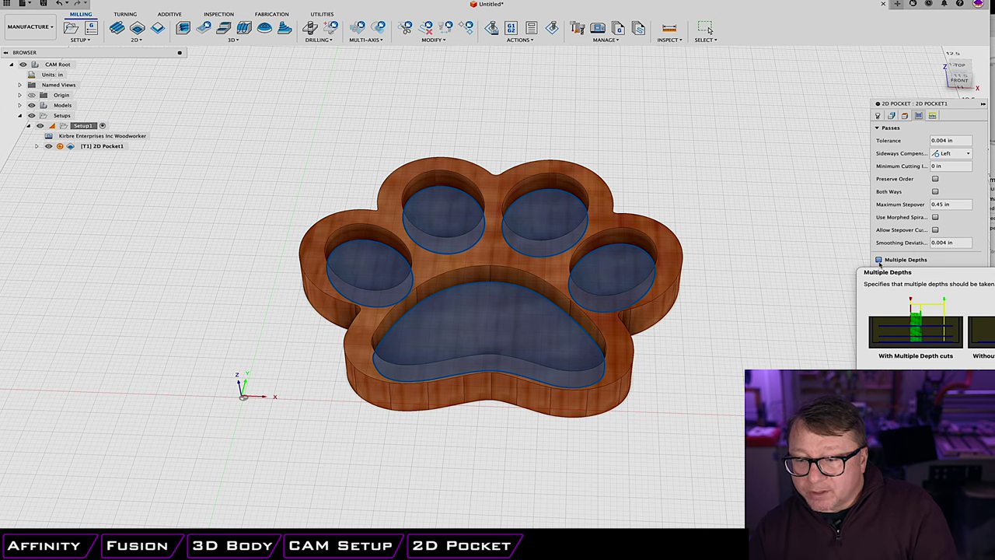
pyautogui.click(879, 260)
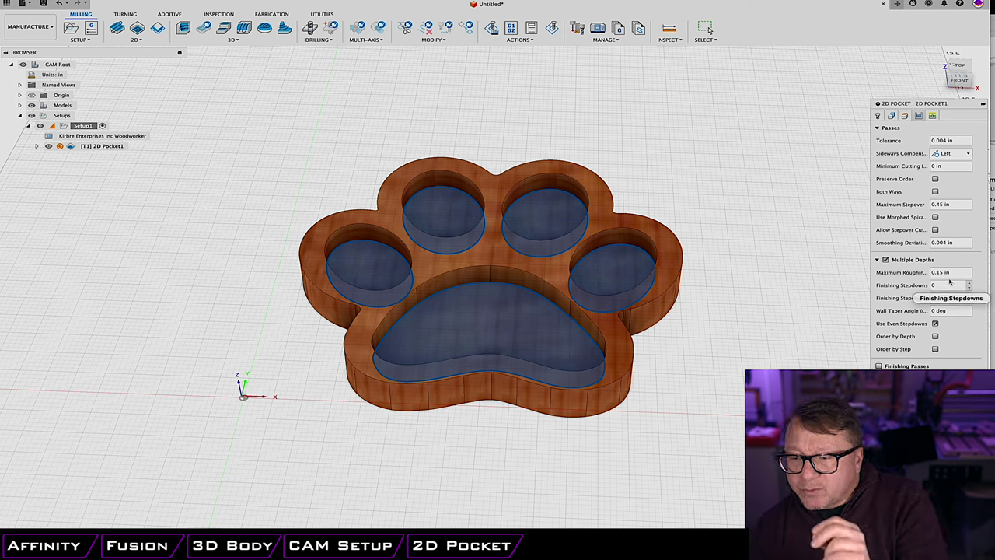
pyautogui.click(931, 272)
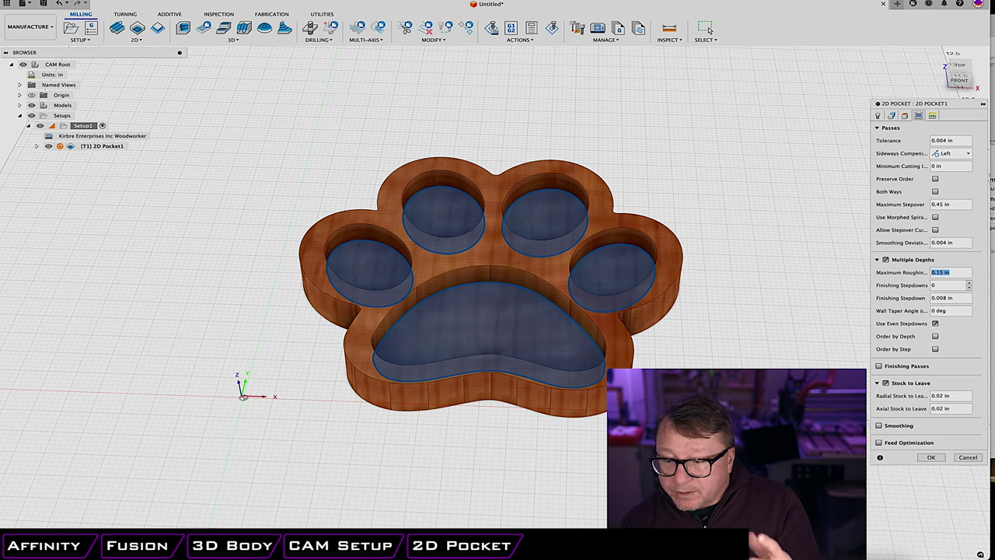
pyautogui.click(885, 382)
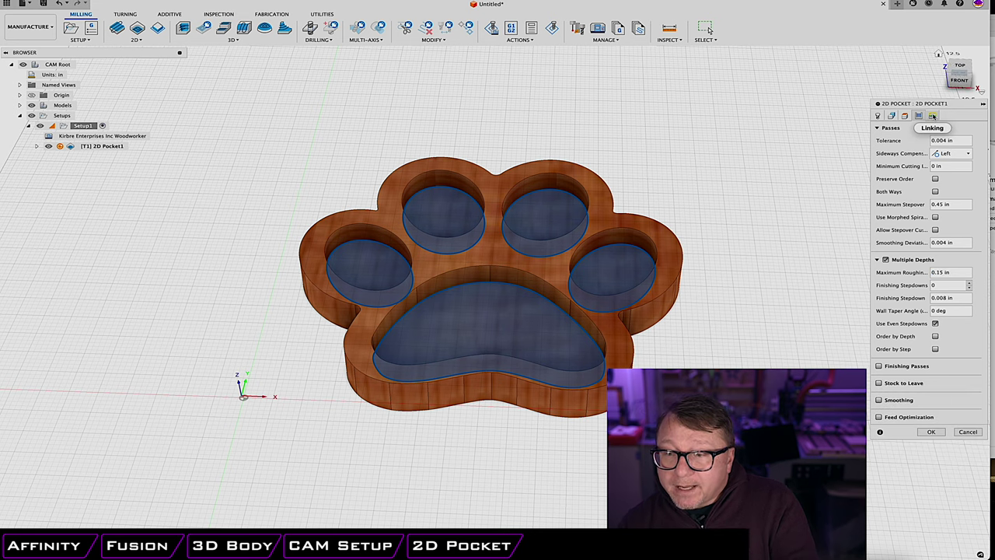
# Set the pocket's helix ramping angle to 12 degrees and accept the operation
pyautogui.click(932, 115)
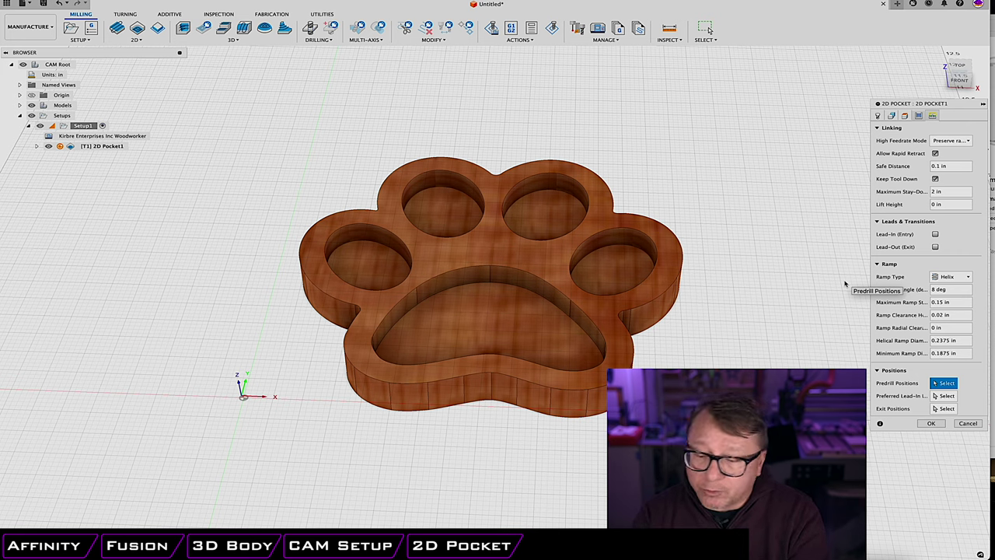
pyautogui.click(938, 290)
pyautogui.write('12')
pyautogui.press('Tab')
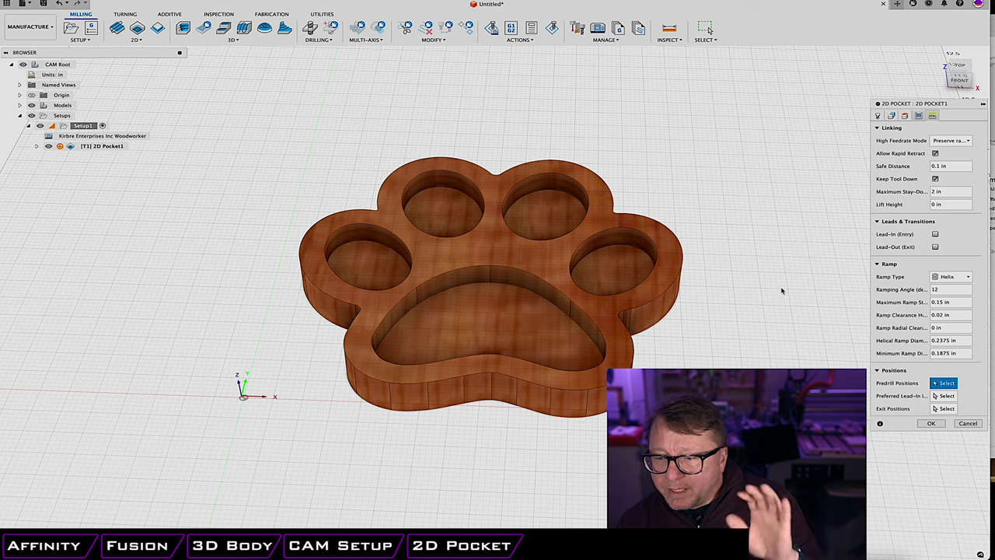
pyautogui.click(930, 423)
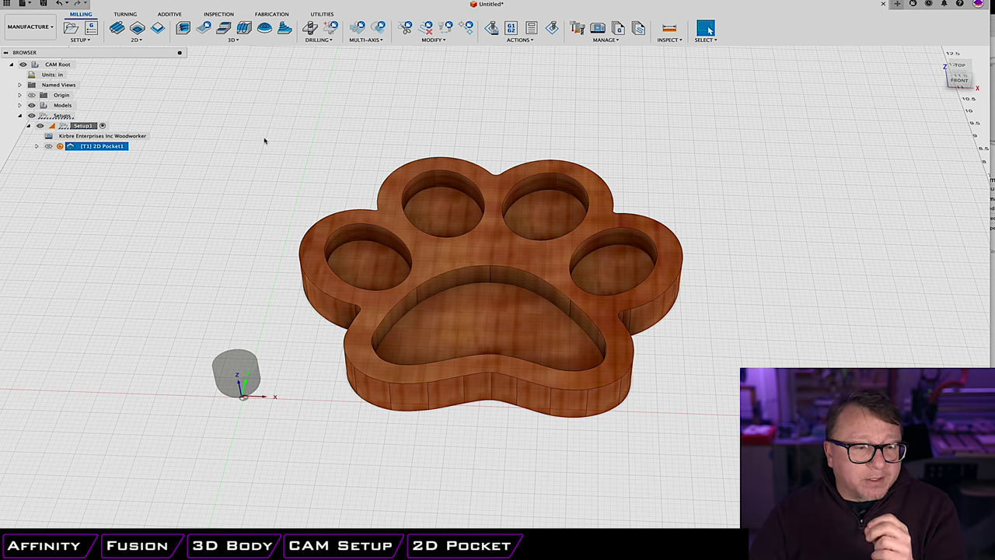
# Generate the out-of-date 2D Pocket toolpath
pyautogui.moveTo(61, 150)
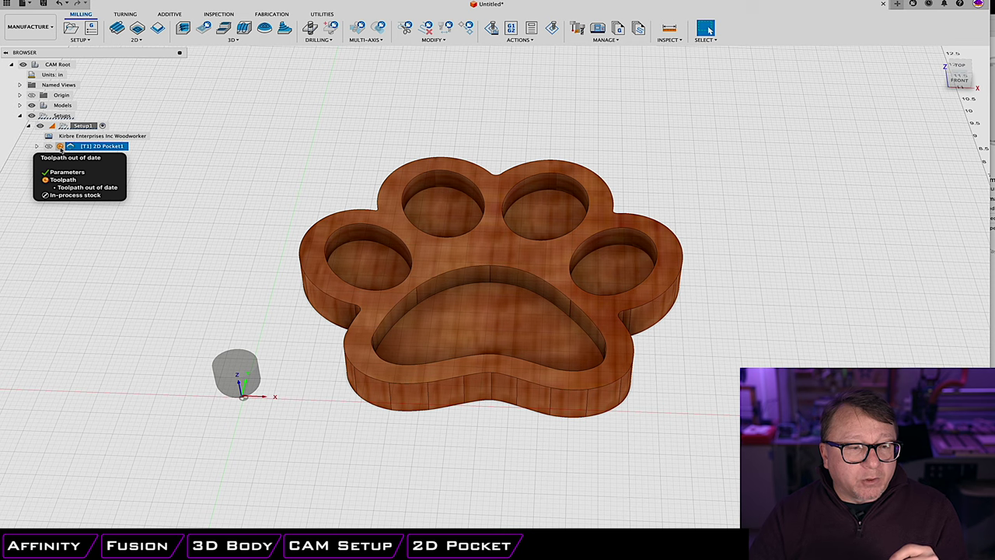
pyautogui.rightClick(61, 148)
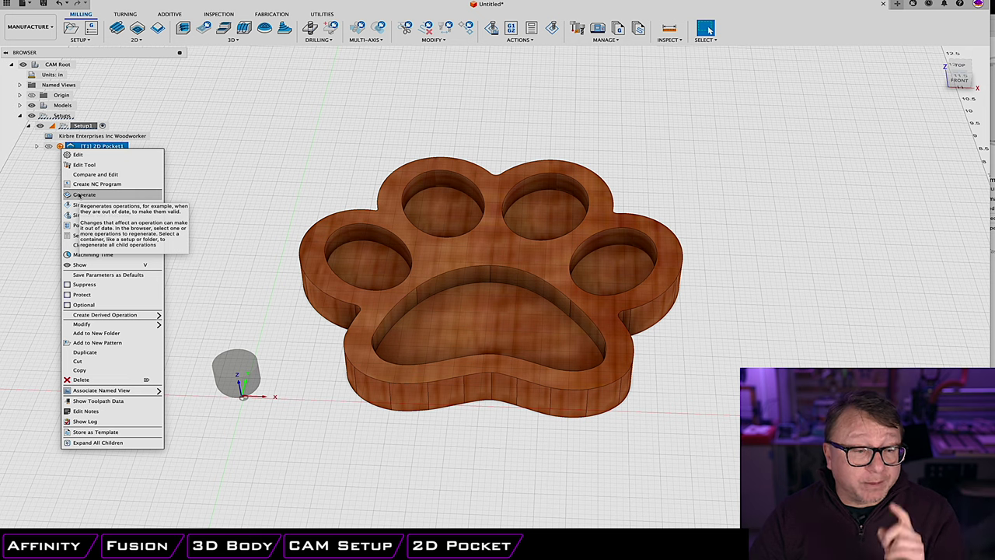
pyautogui.click(81, 195)
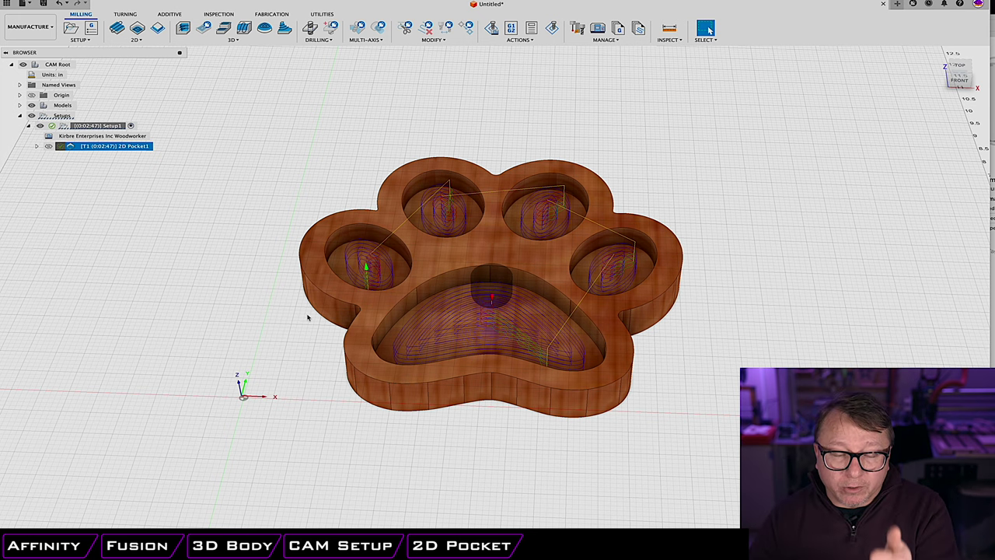
# Examine the generated pocket toolpath in the toe and pad recesses from close up and from several angles
pyautogui.scroll(-2, 309, 318)
pyautogui.scroll(4, 421, 304)
pyautogui.scroll(3, 420, 302)
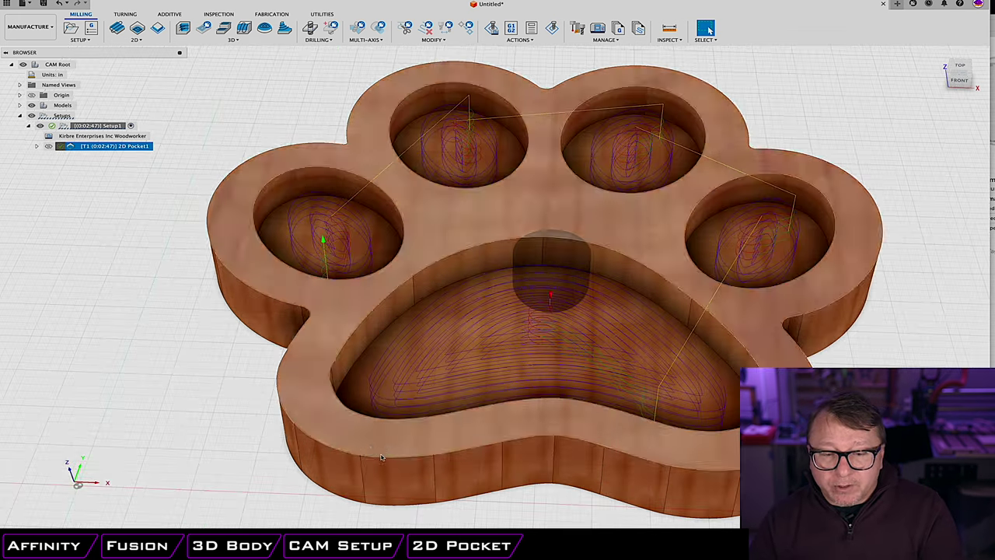
pyautogui.keyDown('shift'); pyautogui.moveTo(423, 425); pyautogui.dragTo(411, 422, button='middle'); pyautogui.keyUp('shift')
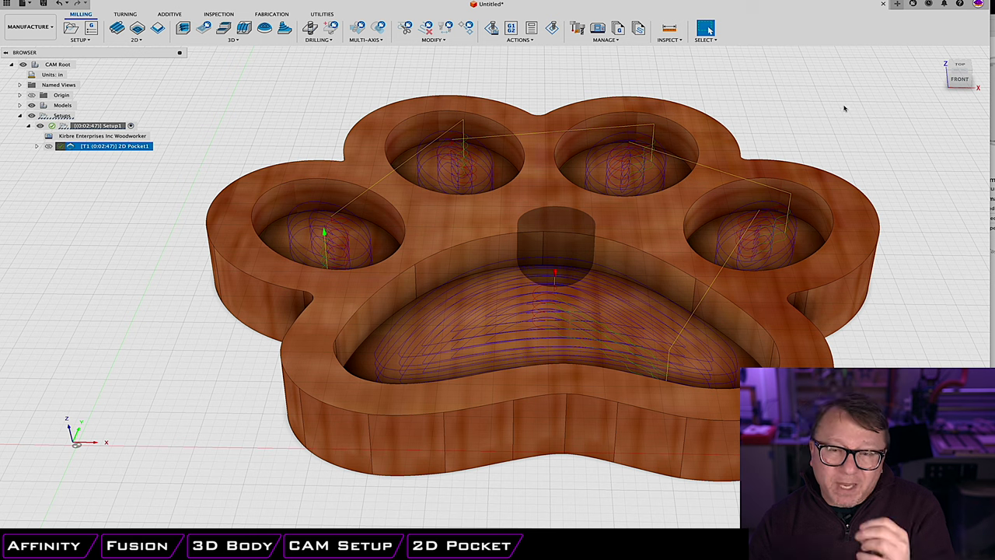
pyautogui.keyDown('shift'); pyautogui.moveTo(778, 307); pyautogui.dragTo(638, 349, button='middle'); pyautogui.keyUp('shift')
pyautogui.scroll(5, 692, 334)
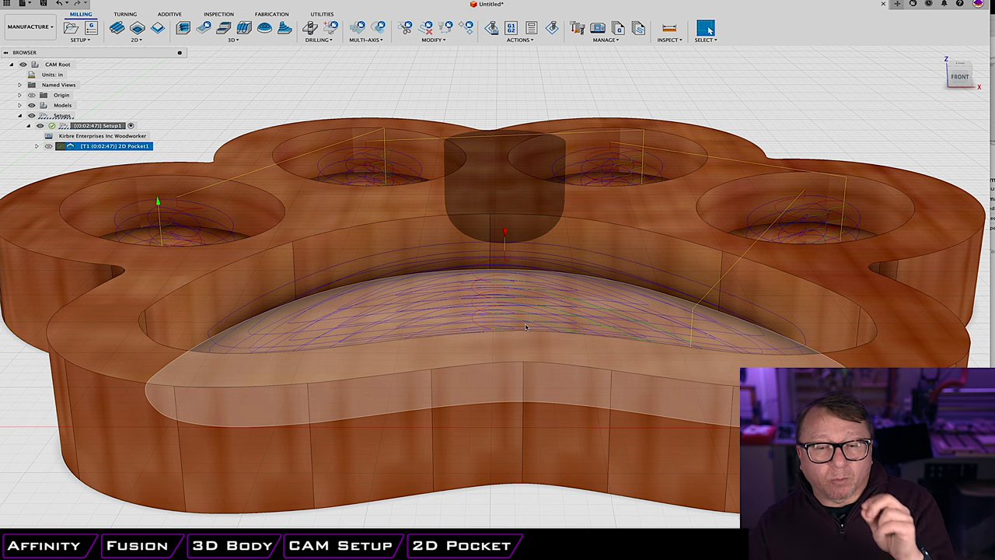
pyautogui.scroll(-3, 529, 325)
pyautogui.keyDown('shift'); pyautogui.moveTo(549, 305); pyautogui.dragTo(548, 322, button='middle'); pyautogui.keyUp('shift')
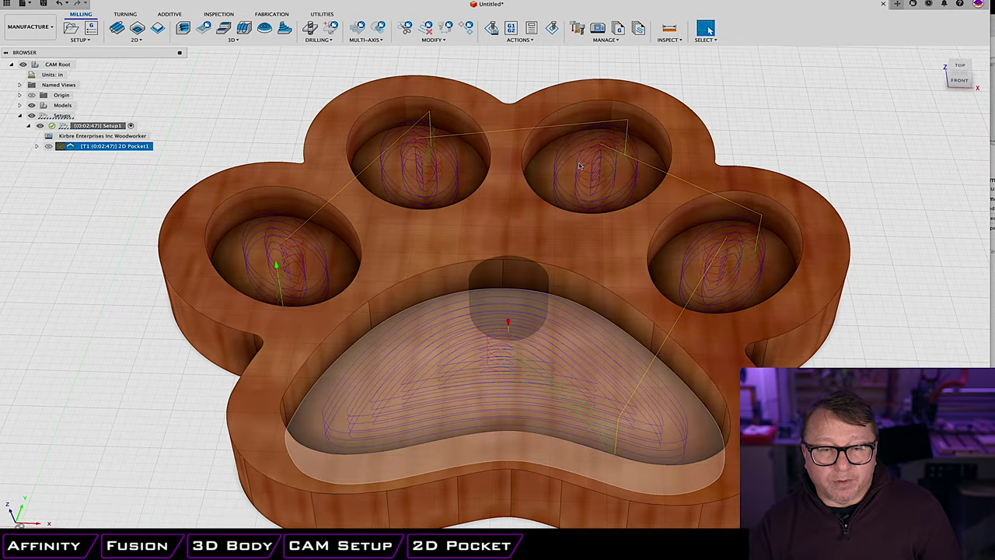
# Open the simulation of the 2D Pocket operation and play the cut in the stock
pyautogui.click(552, 29)
pyautogui.scroll(-2, 512, 277)
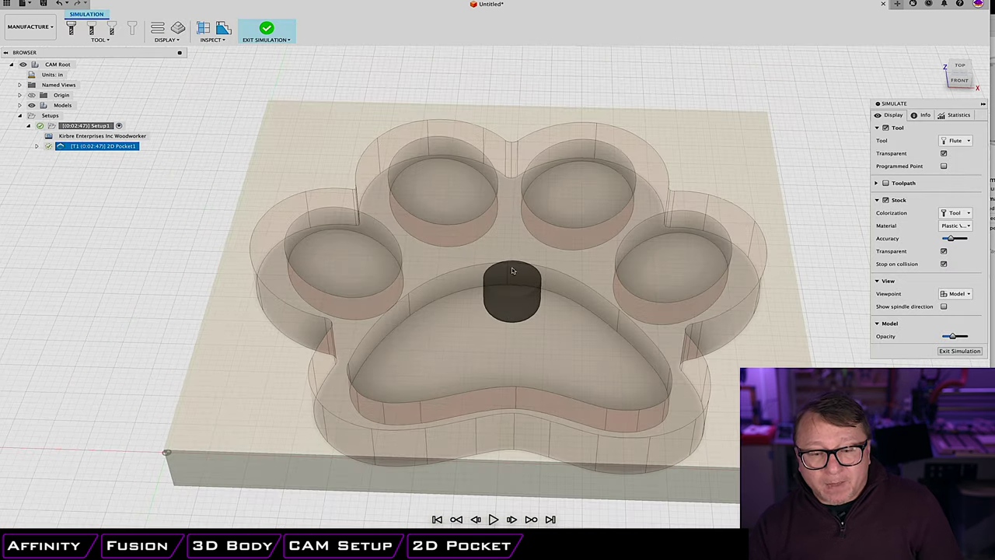
pyautogui.scroll(1, 509, 266)
pyautogui.scroll(-1, 521, 261)
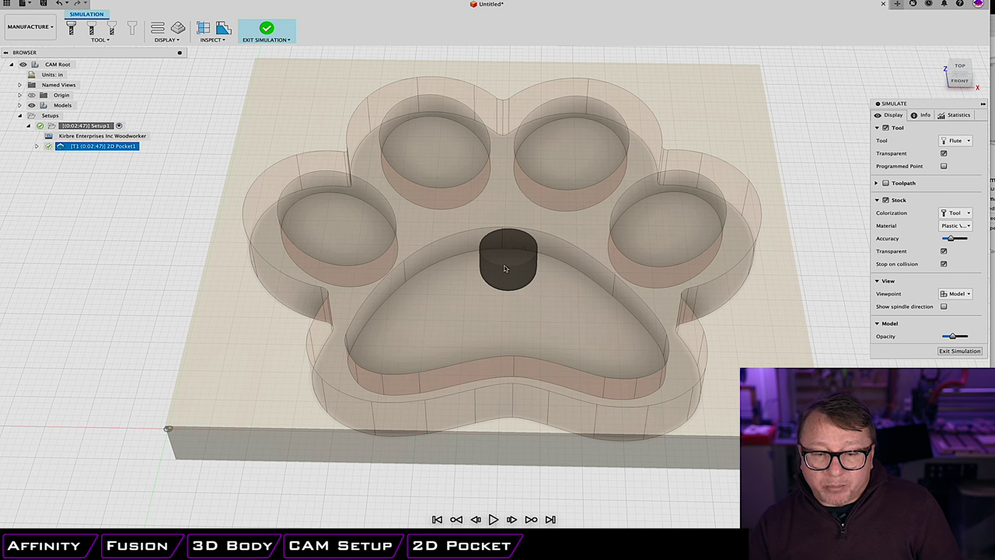
pyautogui.scroll(-2, 687, 310)
pyautogui.keyDown('shift'); pyautogui.moveTo(666, 285); pyautogui.dragTo(675, 289, button='middle'); pyautogui.keyUp('shift')
pyautogui.scroll(2, 675, 288)
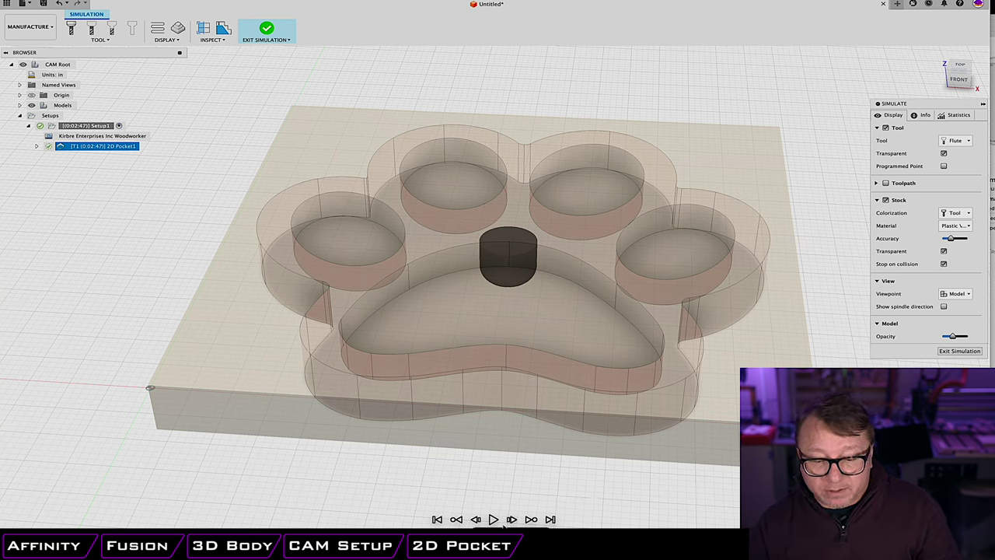
pyautogui.click(493, 519)
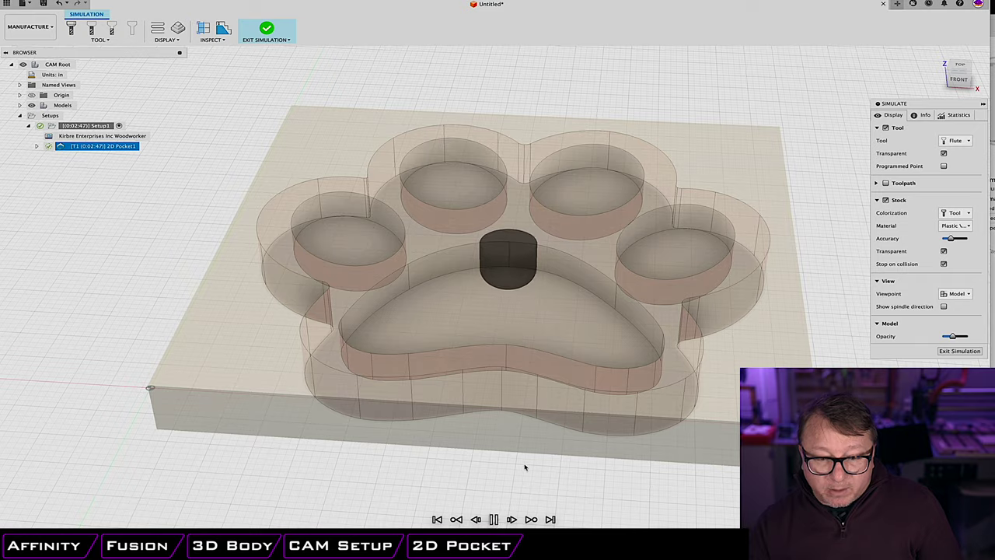
pyautogui.scroll(5, 526, 466)
pyautogui.scroll(-4, 526, 466)
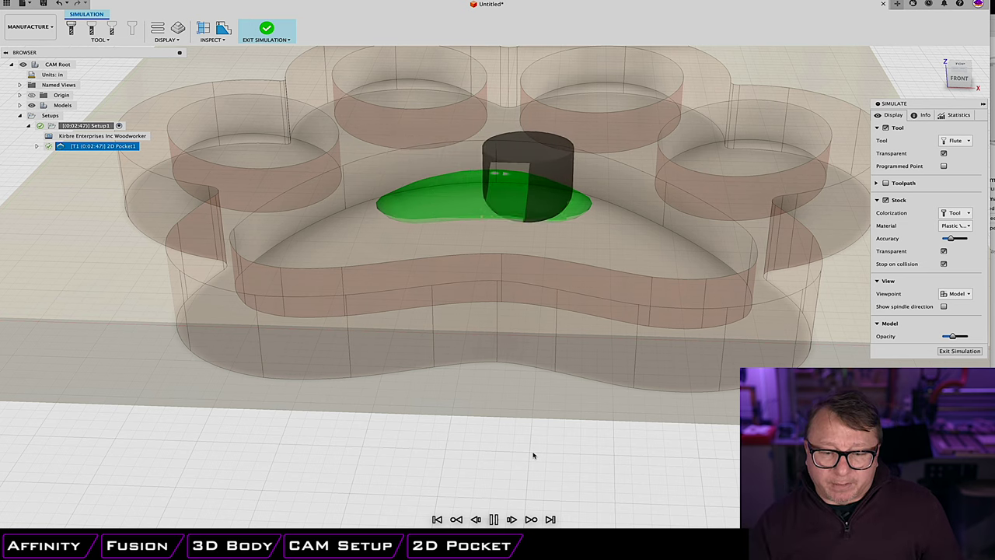
# Pause the playback, skip to the end of the toolpath, examine the carved recesses and exit the simulation
pyautogui.scroll(-5, 522, 488)
pyautogui.keyDown('shift'); pyautogui.moveTo(524, 484); pyautogui.dragTo(534, 363, button='middle'); pyautogui.keyUp('shift')
pyautogui.click(493, 518)
pyautogui.click(531, 519)
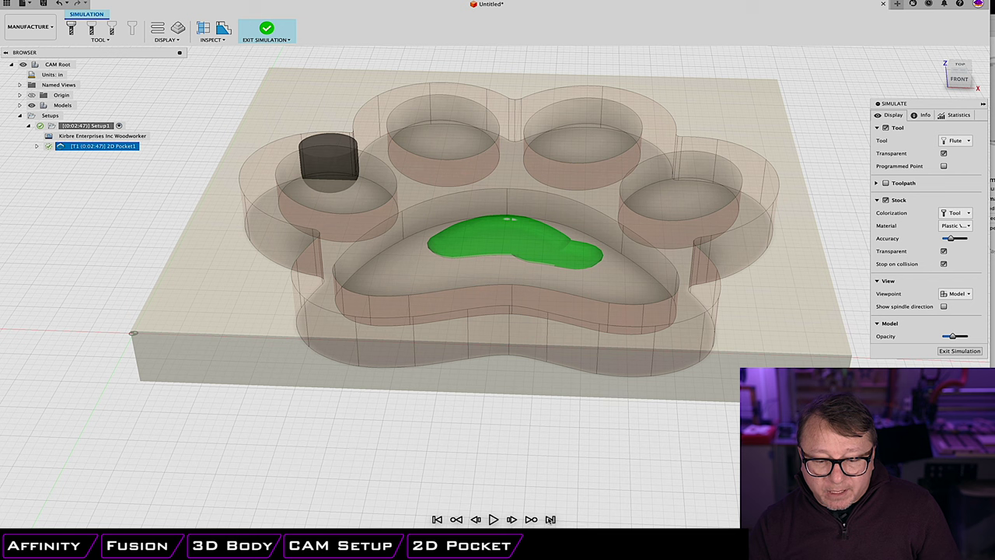
pyautogui.keyDown('shift'); pyautogui.moveTo(590, 358); pyautogui.dragTo(533, 218, button='middle'); pyautogui.keyUp('shift')
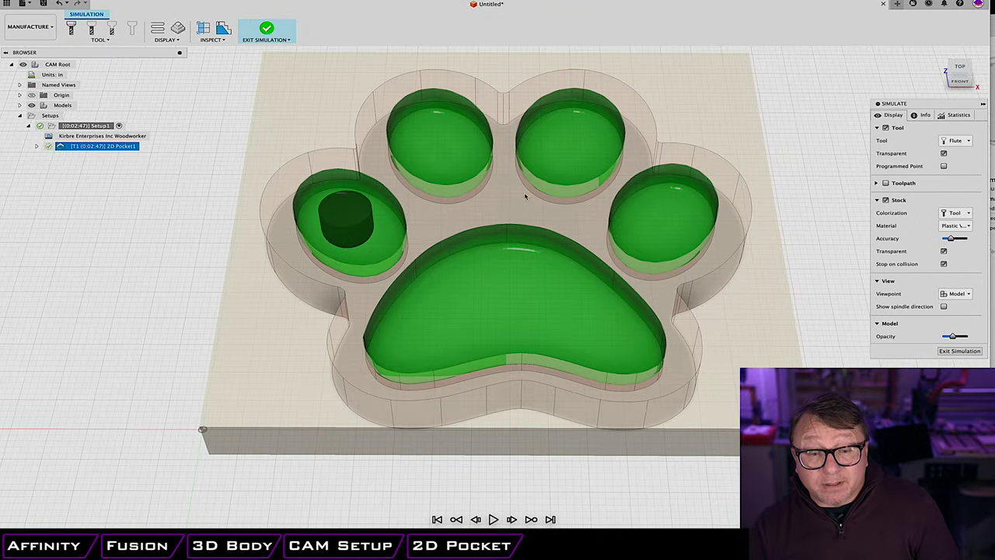
pyautogui.scroll(4, 518, 184)
pyautogui.scroll(-4, 532, 273)
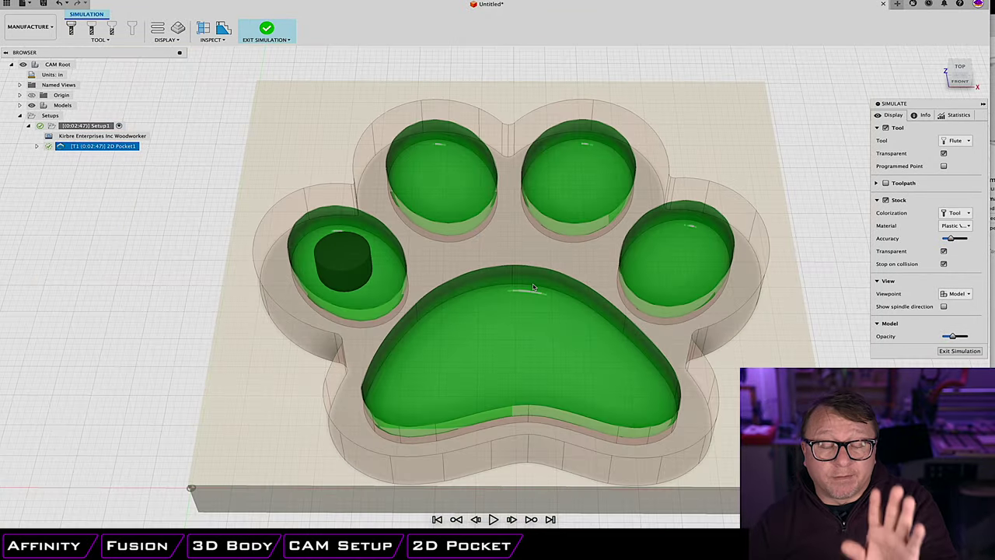
pyautogui.click(938, 353)
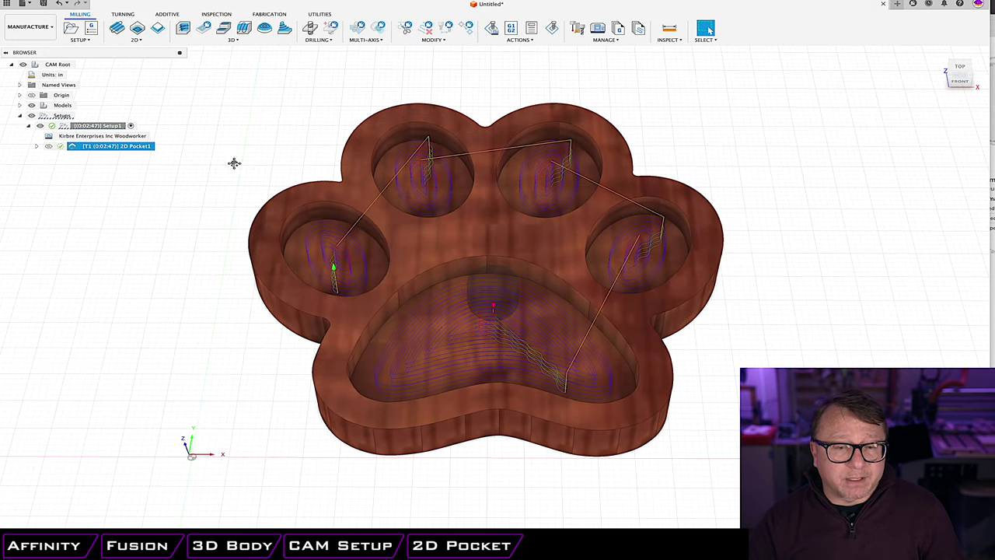
# Start a 2D Contour operation in the paw's setup
pyautogui.scroll(-1, 257, 161)
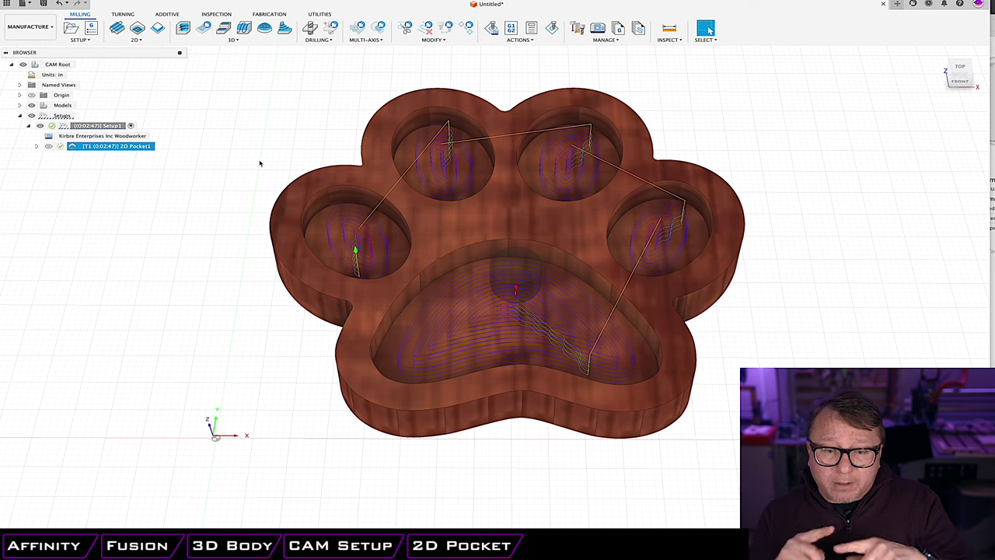
pyautogui.click(143, 40)
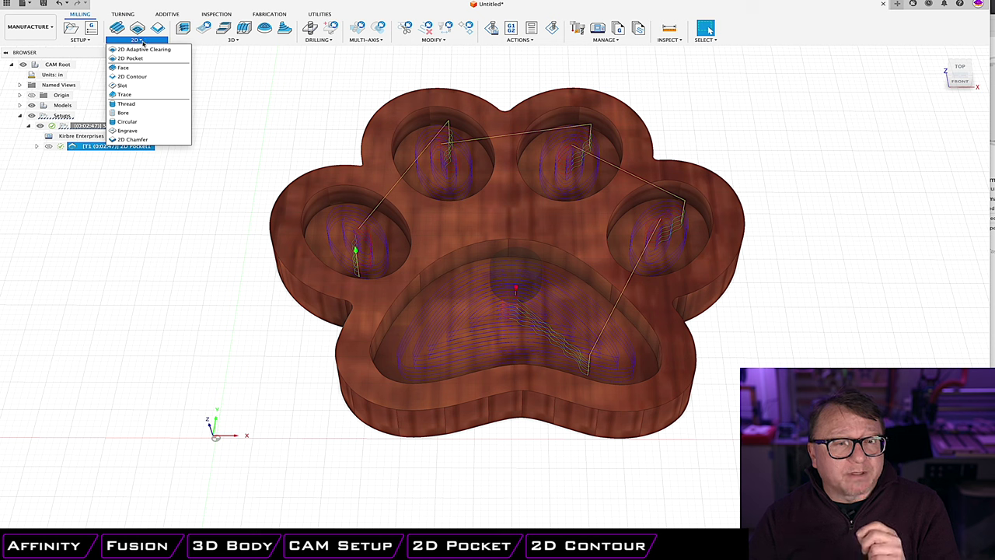
pyautogui.click(132, 76)
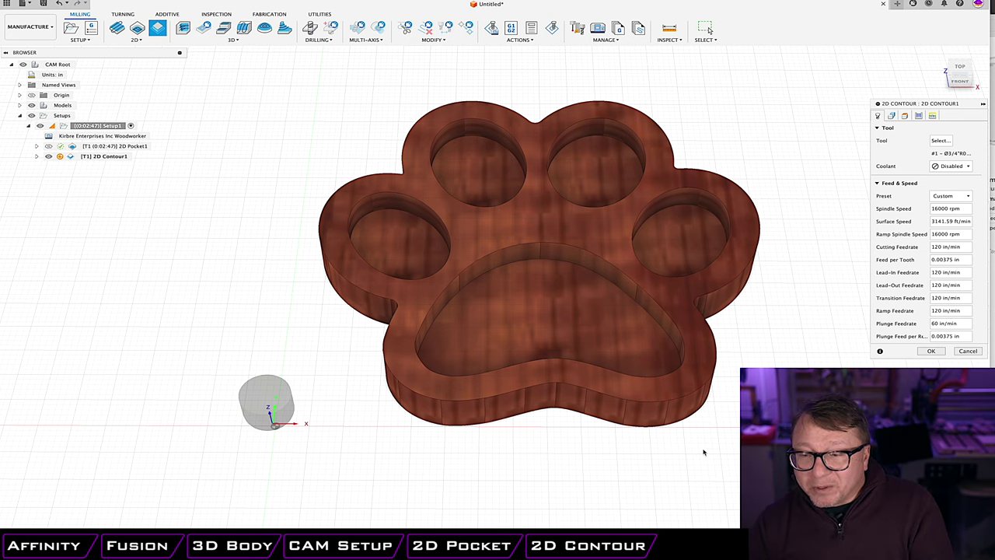
# Filter My Library for 0.25 in flat end mills and choose the 46321-K Up Cut 1/4 x 1 1/4 x 1/4" 2 FL tool
pyautogui.click(940, 141)
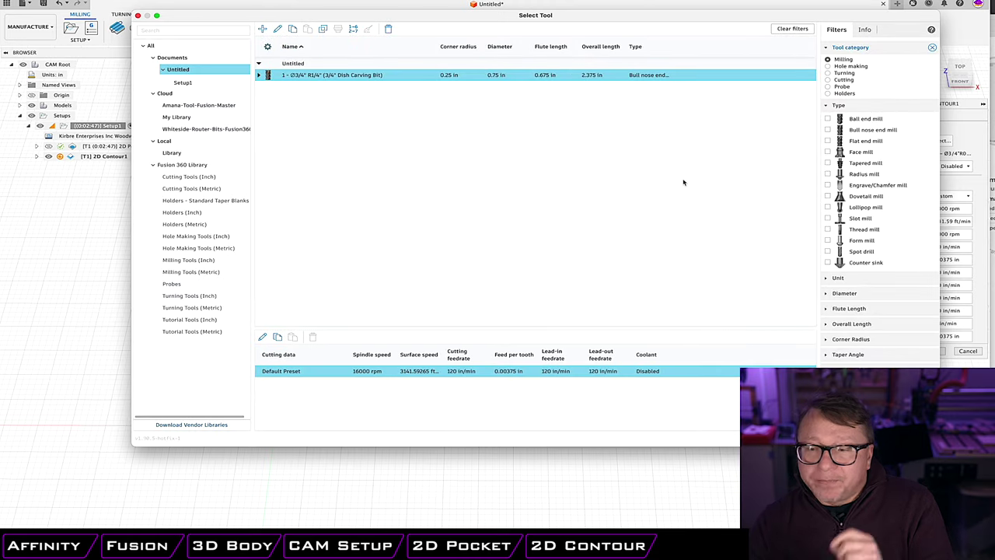
pyautogui.click(828, 141)
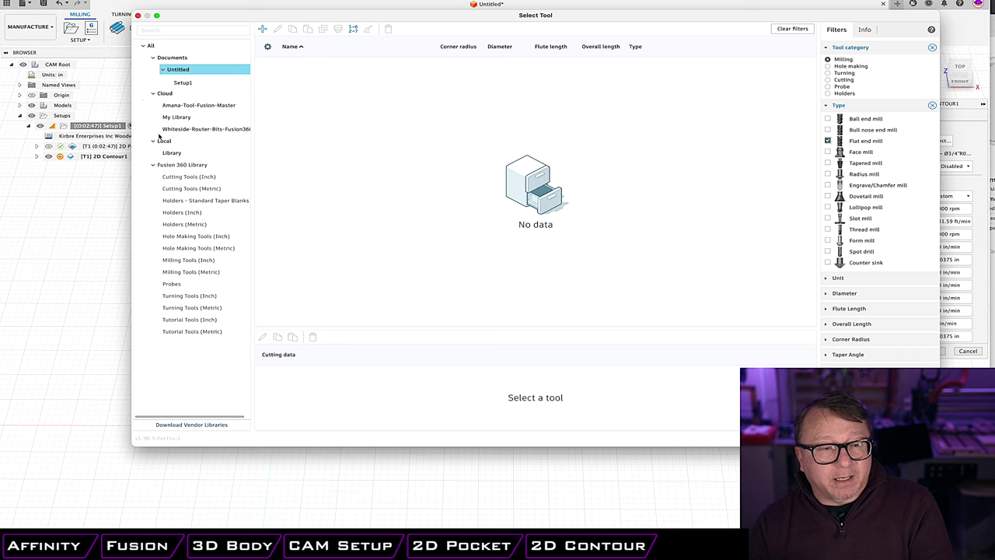
pyautogui.click(176, 117)
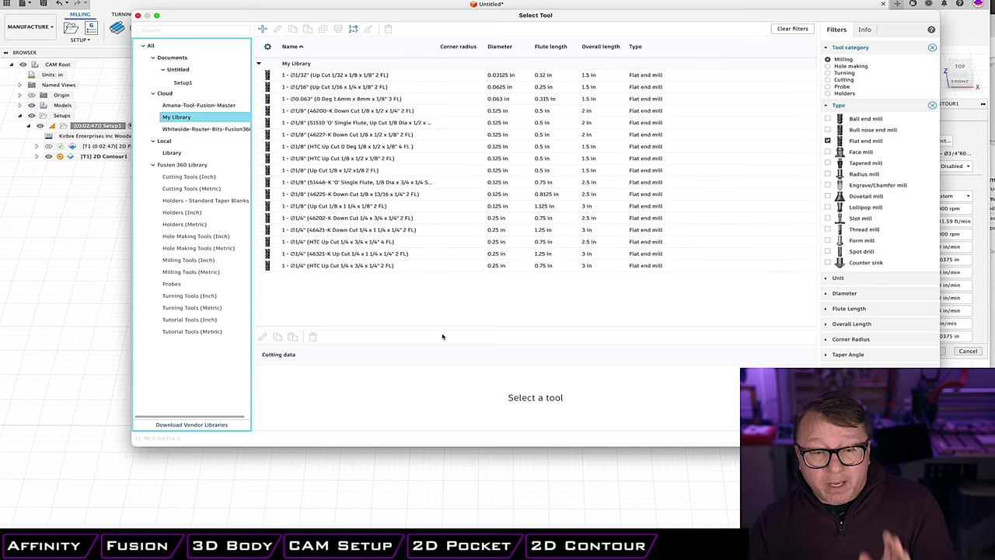
pyautogui.click(825, 295)
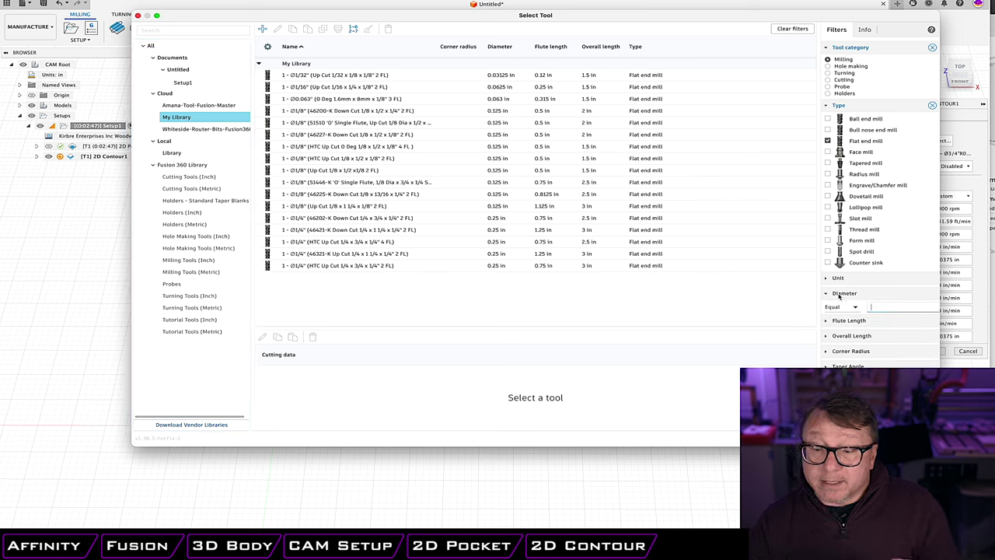
pyautogui.write('.25')
pyautogui.press('Return')
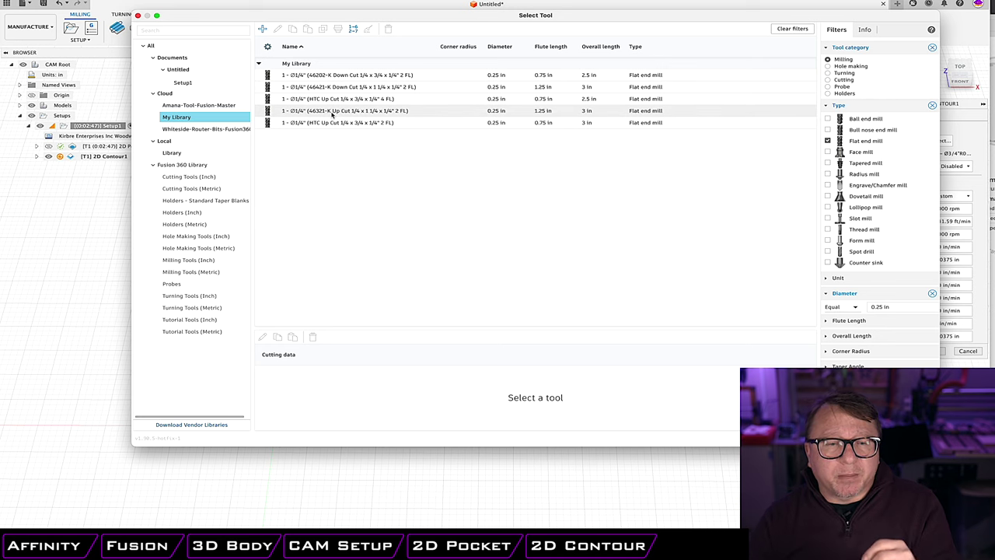
pyautogui.click(333, 114)
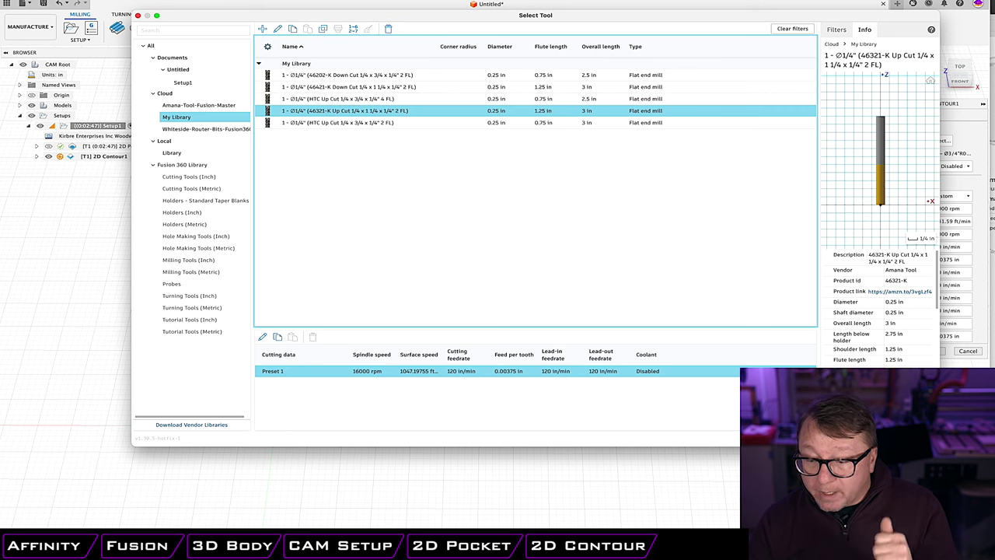
pyautogui.press('Return')
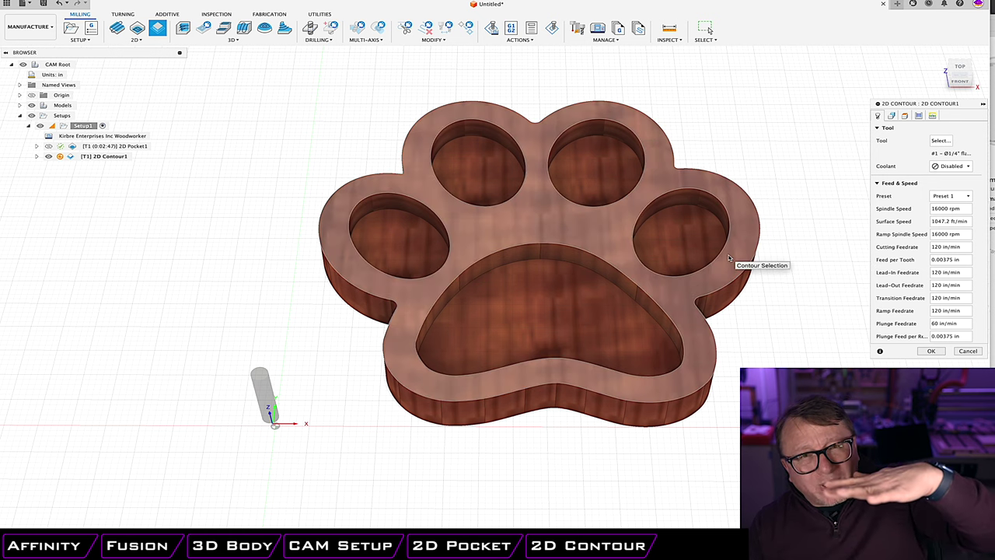
# Set the cutting and ramp feedrates to 80 in/min and the plunge feedrate to 40 in/min
pyautogui.keyDown('shift'); pyautogui.moveTo(770, 325); pyautogui.dragTo(734, 289, button='middle'); pyautogui.keyUp('shift')
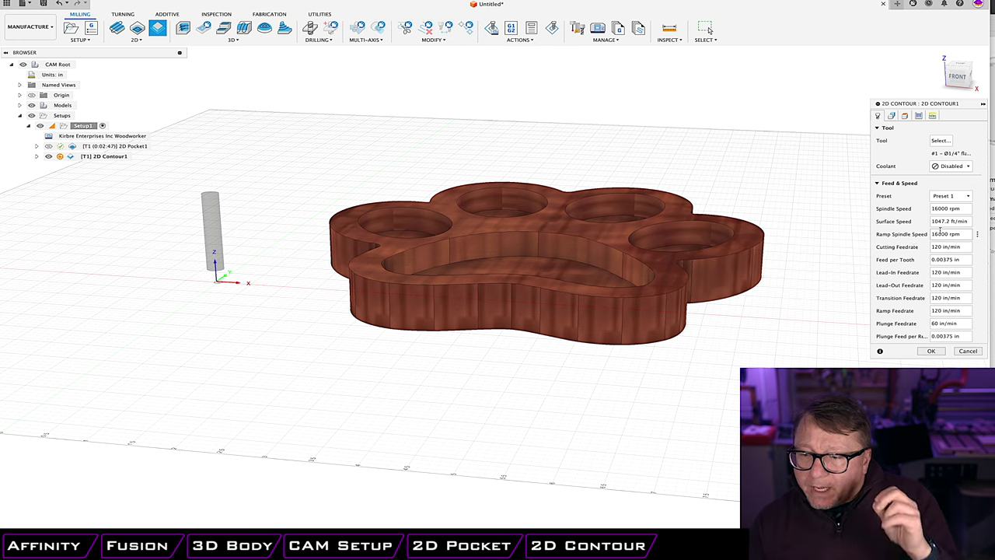
pyautogui.moveTo(968, 246); pyautogui.dragTo(925, 247)
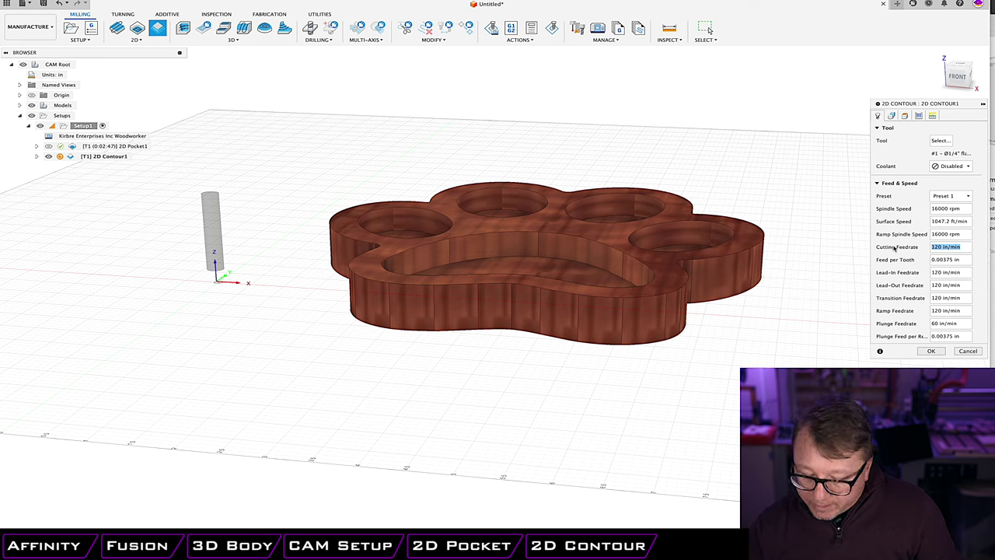
pyautogui.press('Tab')
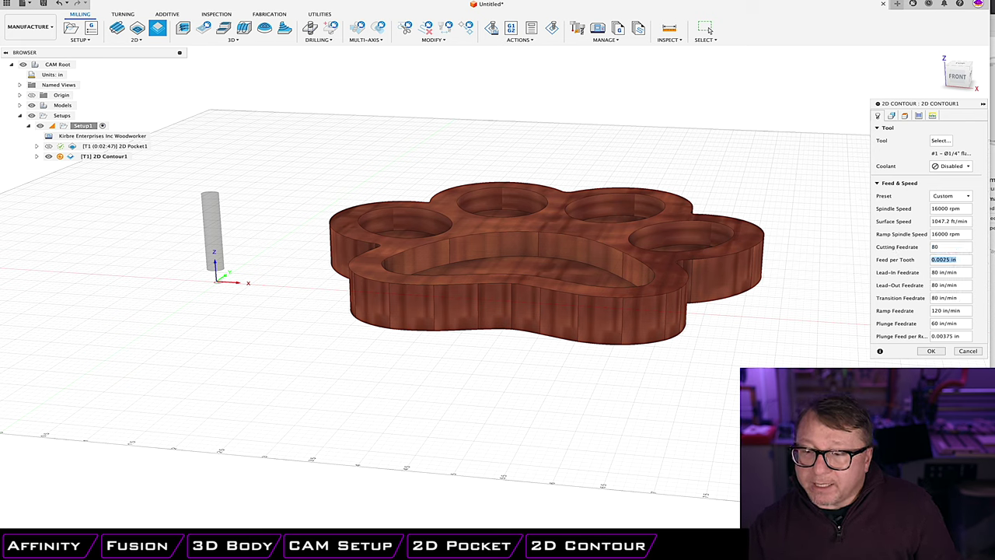
pyautogui.click(959, 310)
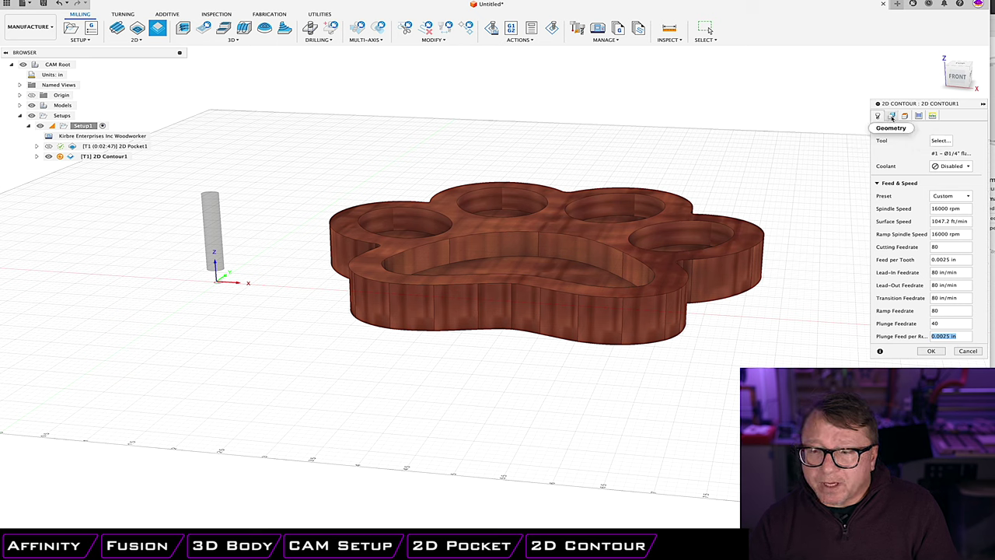
# Select the closed chain around the paw's bottom outer edge as the contour to machine
pyautogui.click(892, 116)
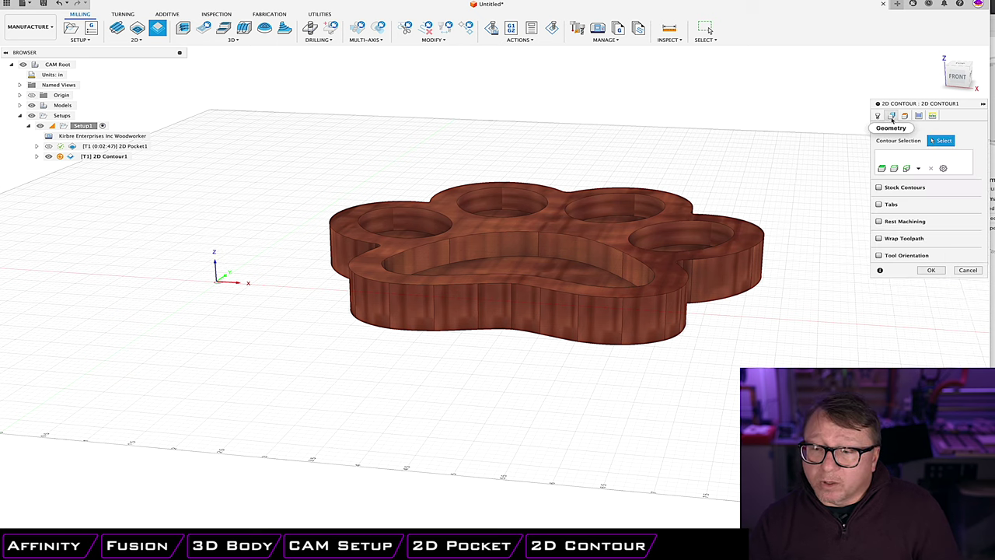
pyautogui.click(647, 346)
pyautogui.moveTo(688, 359)
pyautogui.keyDown('shift'); pyautogui.mouseDown(button='middle')
pyautogui.moveTo(704, 409)
pyautogui.moveTo(693, 322)
pyautogui.moveTo(698, 351)
pyautogui.mouseUp(button='middle'); pyautogui.keyUp('shift')
pyautogui.scroll(5, 591, 307)
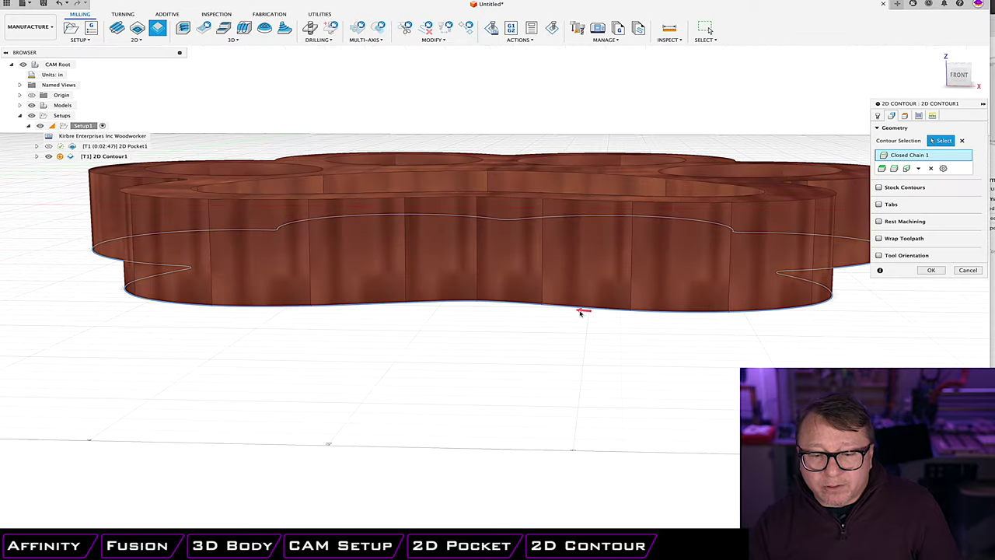
# Examine the selected bottom outline of the paw from the front, from above and from underneath
pyautogui.scroll(-5, 583, 309)
pyautogui.keyDown('shift'); pyautogui.moveTo(583, 309); pyautogui.dragTo(595, 359, button='middle'); pyautogui.keyUp('shift')
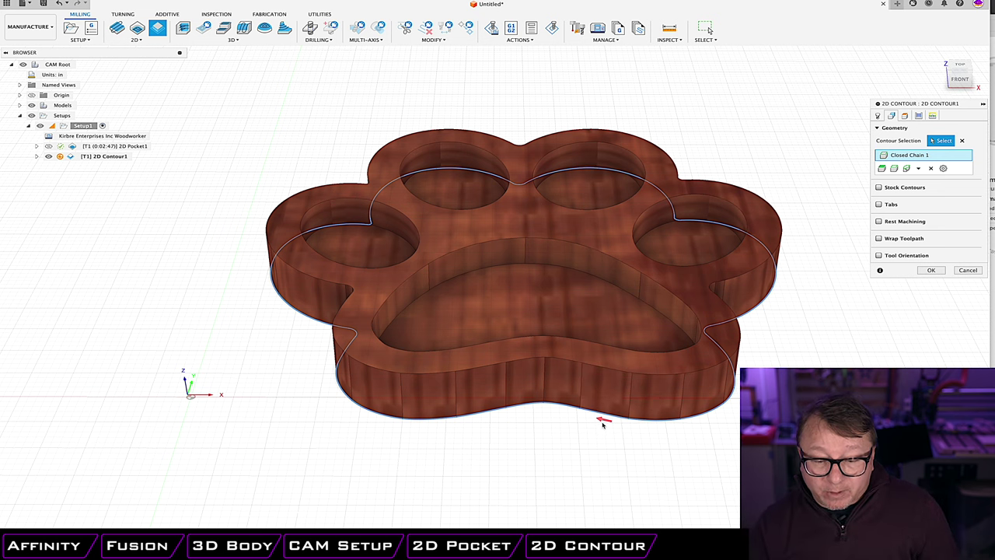
pyautogui.keyDown('shift'); pyautogui.moveTo(721, 425); pyautogui.dragTo(707, 453, button='middle'); pyautogui.keyUp('shift')
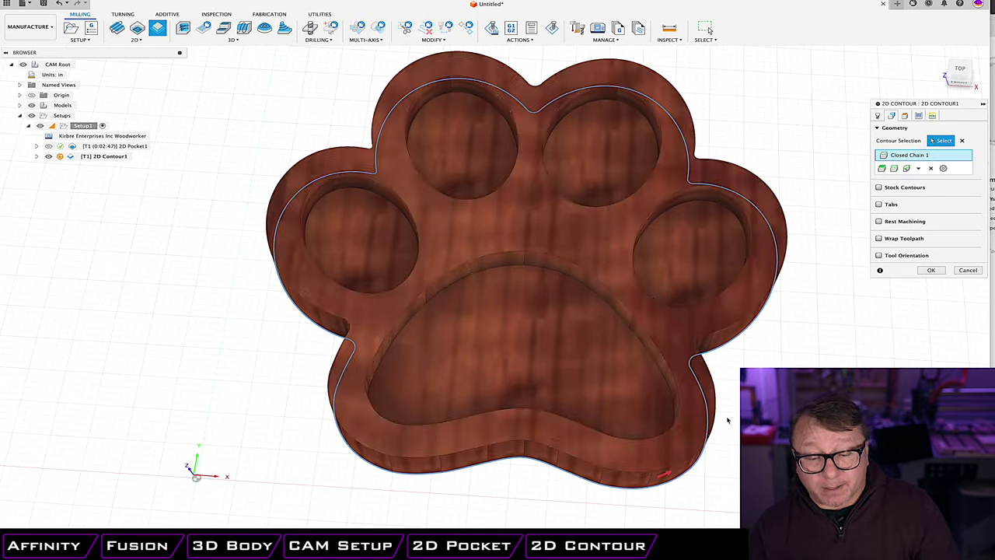
pyautogui.scroll(-3, 727, 398)
pyautogui.keyDown('shift'); pyautogui.moveTo(728, 398); pyautogui.dragTo(726, 366, button='middle'); pyautogui.keyUp('shift')
pyautogui.keyDown('shift'); pyautogui.moveTo(725, 264); pyautogui.dragTo(725, 281, button='middle'); pyautogui.keyUp('shift')
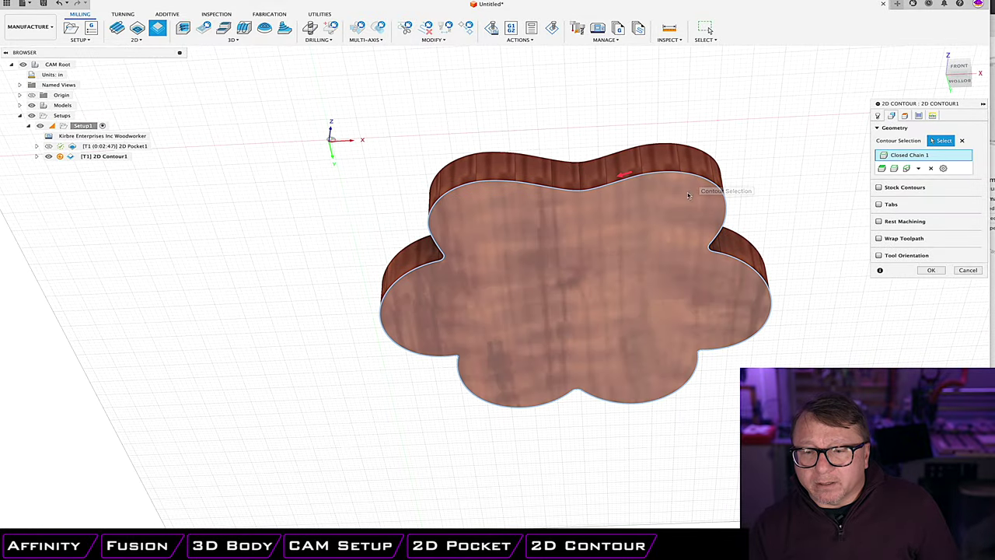
pyautogui.keyDown('shift'); pyautogui.moveTo(656, 286); pyautogui.dragTo(775, 308, button='middle'); pyautogui.keyUp('shift')
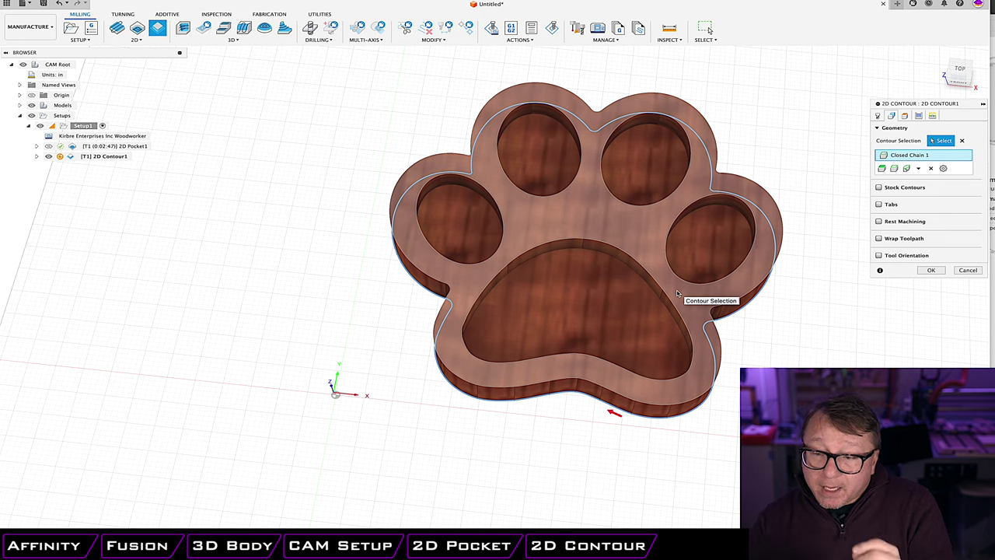
# Enable rectangular holding tabs on the contour, check their placement around the paw and keep the positioning by distance
pyautogui.click(878, 204)
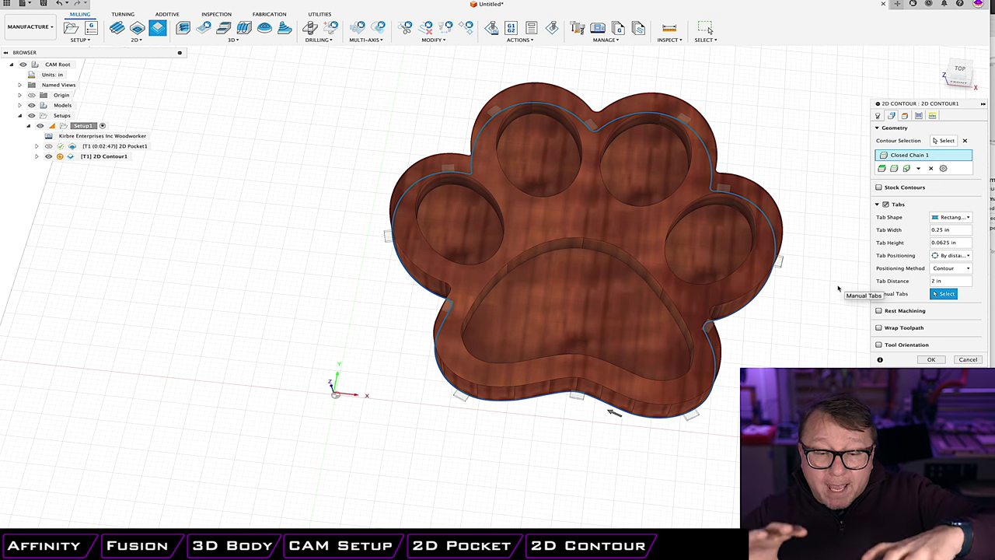
pyautogui.scroll(3, 732, 410)
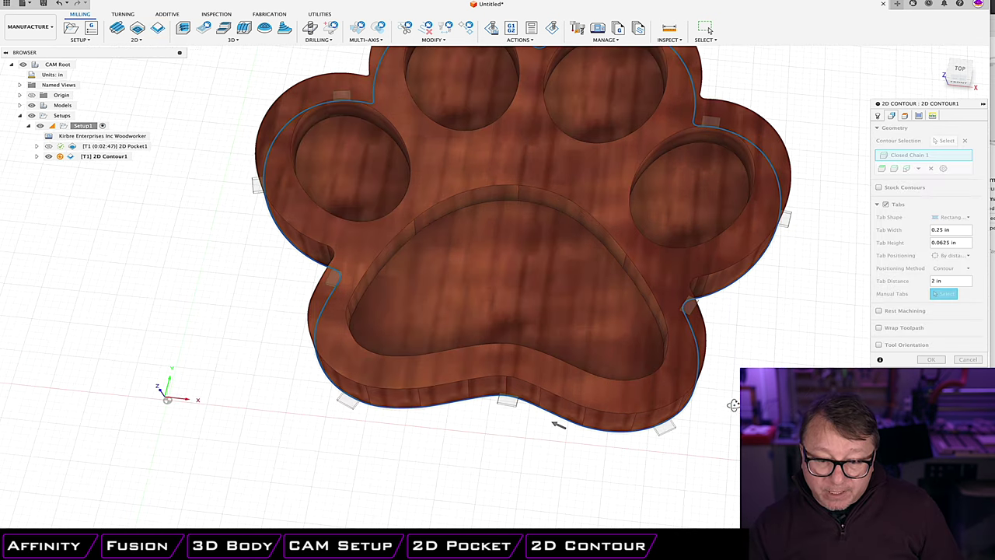
pyautogui.keyDown('shift'); pyautogui.moveTo(732, 410); pyautogui.dragTo(680, 452, button='middle'); pyautogui.keyUp('shift')
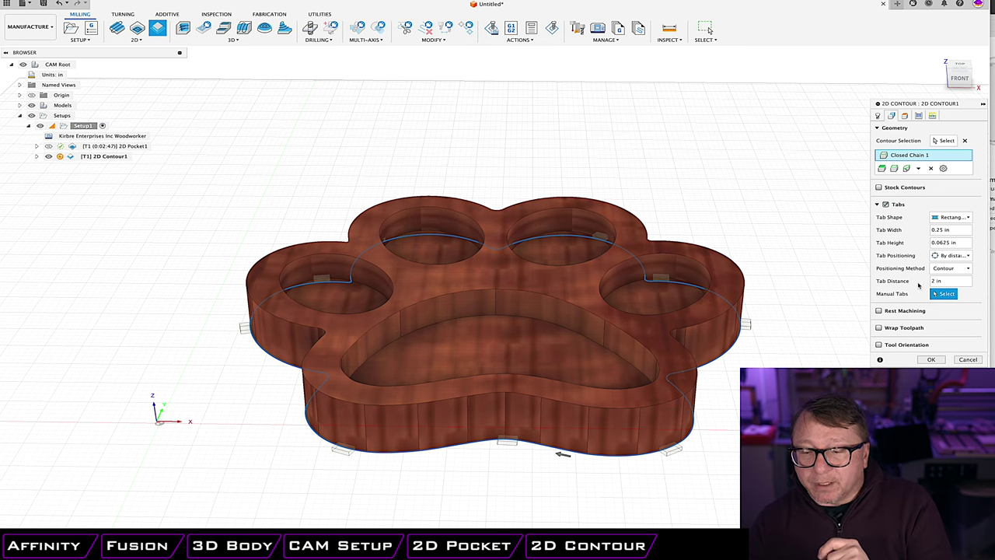
pyautogui.click(931, 281)
pyautogui.click(952, 255)
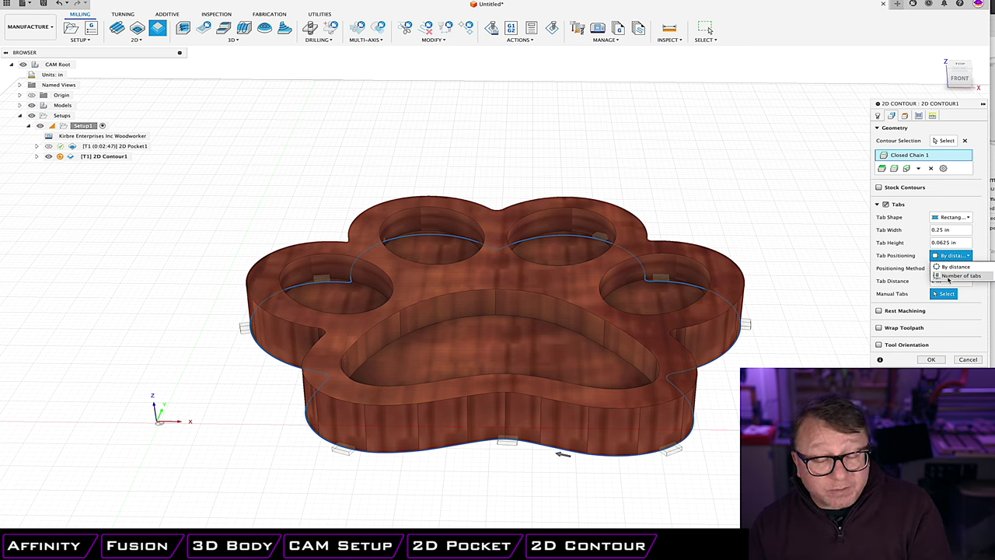
pyautogui.click(955, 267)
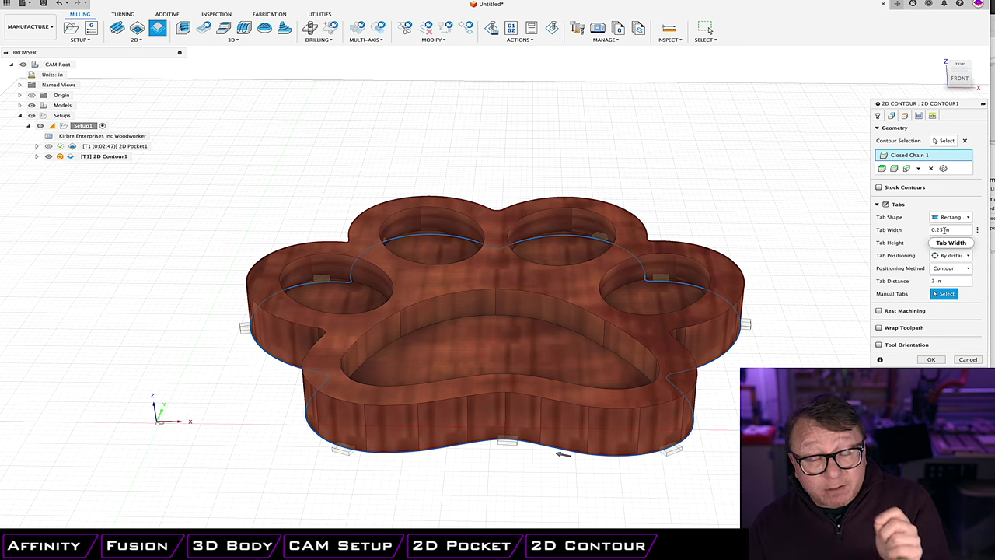
# Set the tab height to 0.128 in, view the tabs on the paw and turn tabs off for this contour
pyautogui.moveTo(936, 242); pyautogui.dragTo(953, 243)
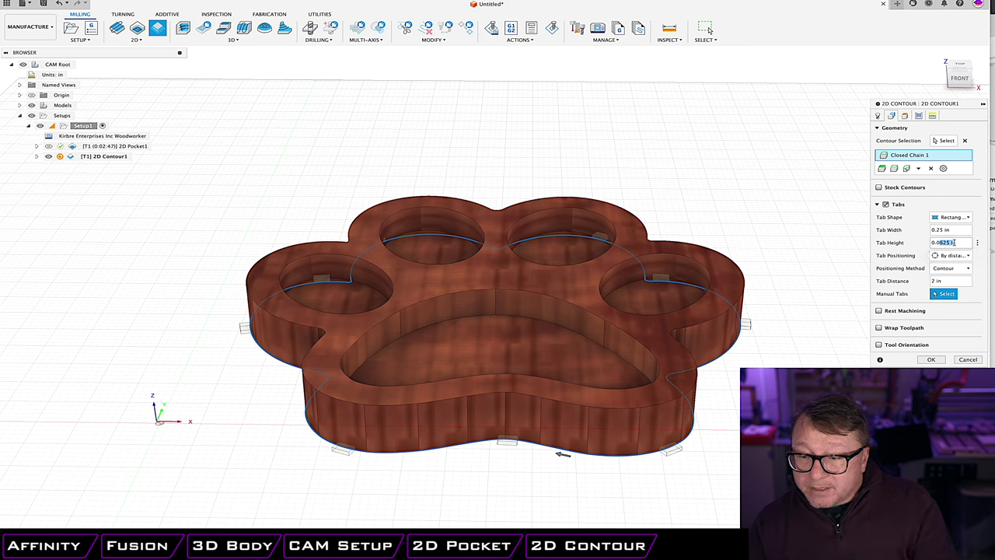
pyautogui.write('125')
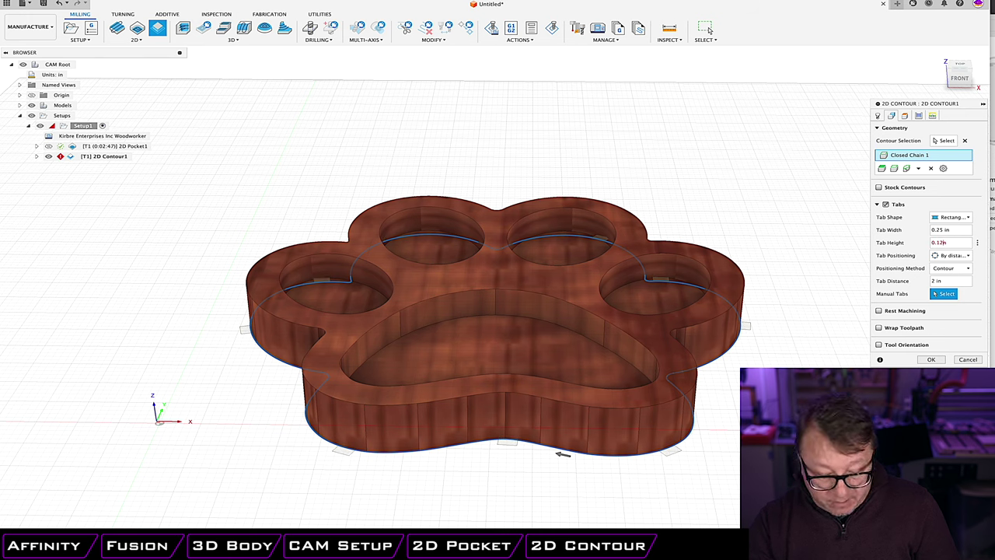
pyautogui.write('in')
pyautogui.press('Tab')
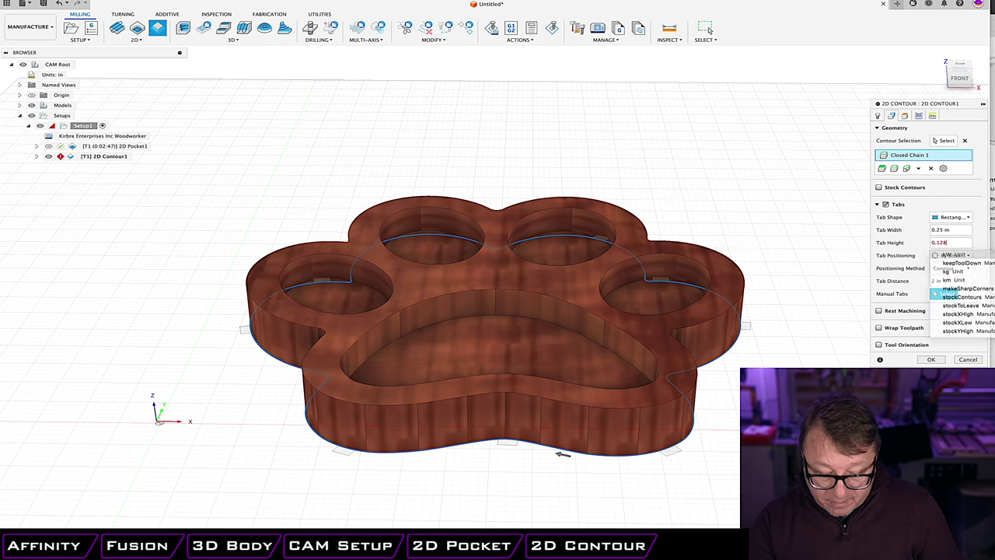
pyautogui.keyDown('shift'); pyautogui.moveTo(605, 392); pyautogui.dragTo(513, 401, button='middle'); pyautogui.keyUp('shift')
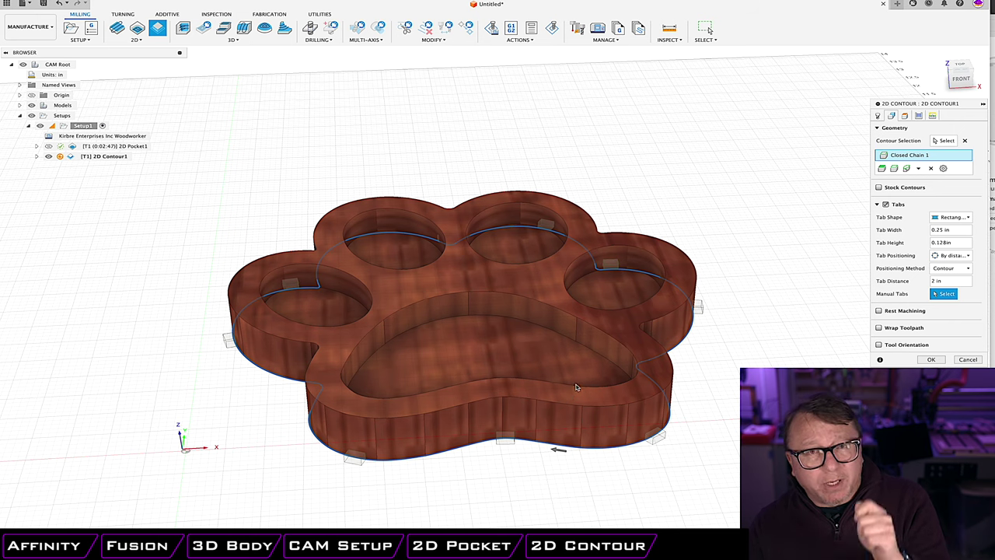
pyautogui.click(885, 203)
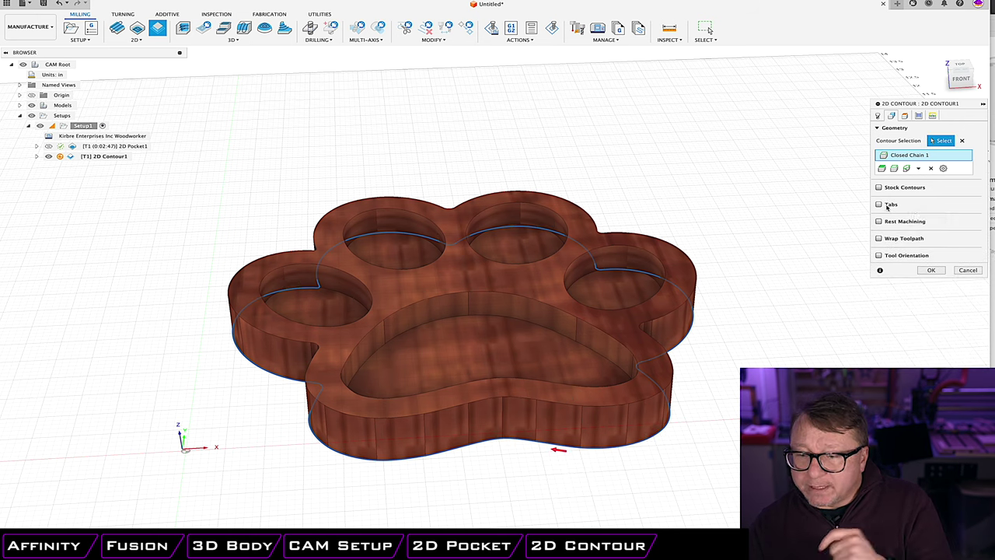
# Try a bottom height offset of -.05 from the selected contour and return the offset to 0
pyautogui.click(905, 115)
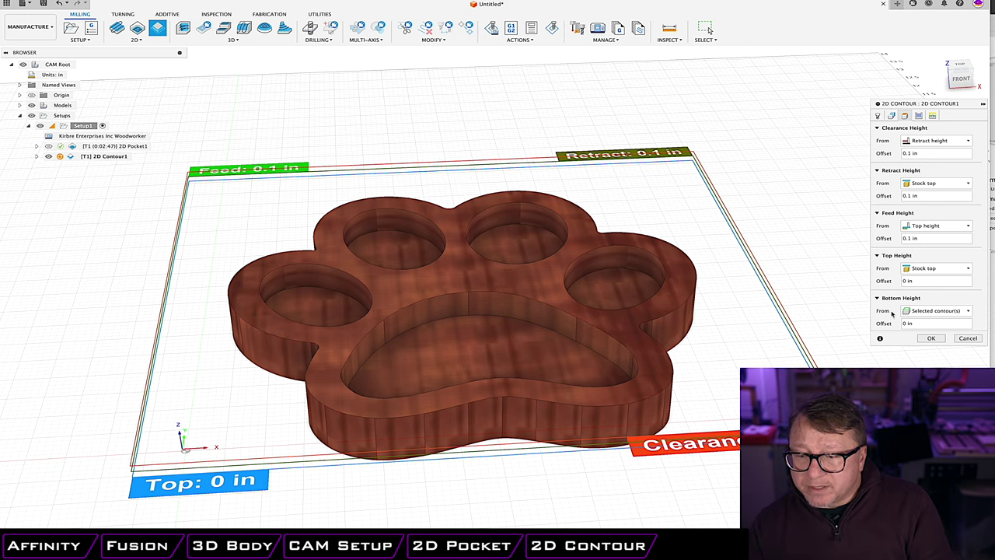
pyautogui.scroll(-3, 673, 311)
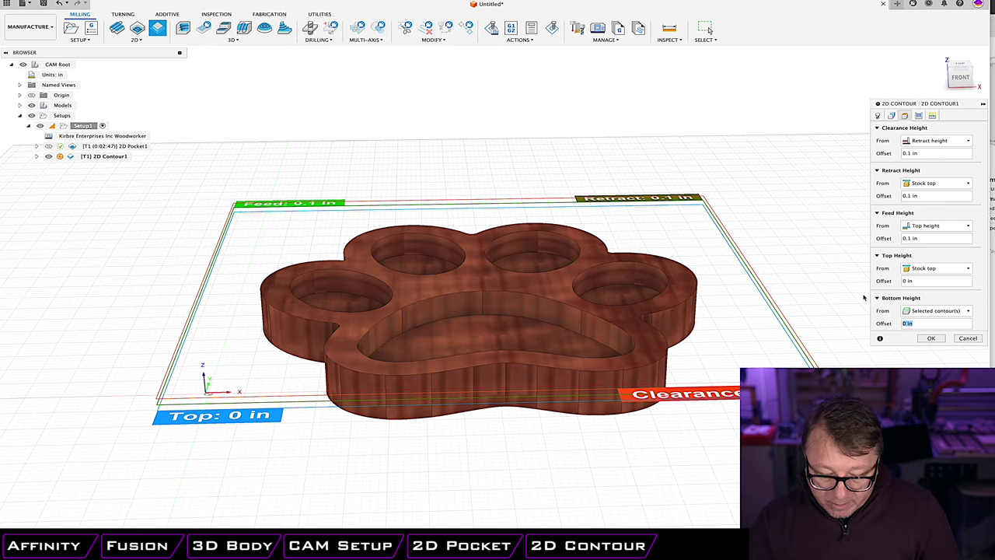
pyautogui.write('5')
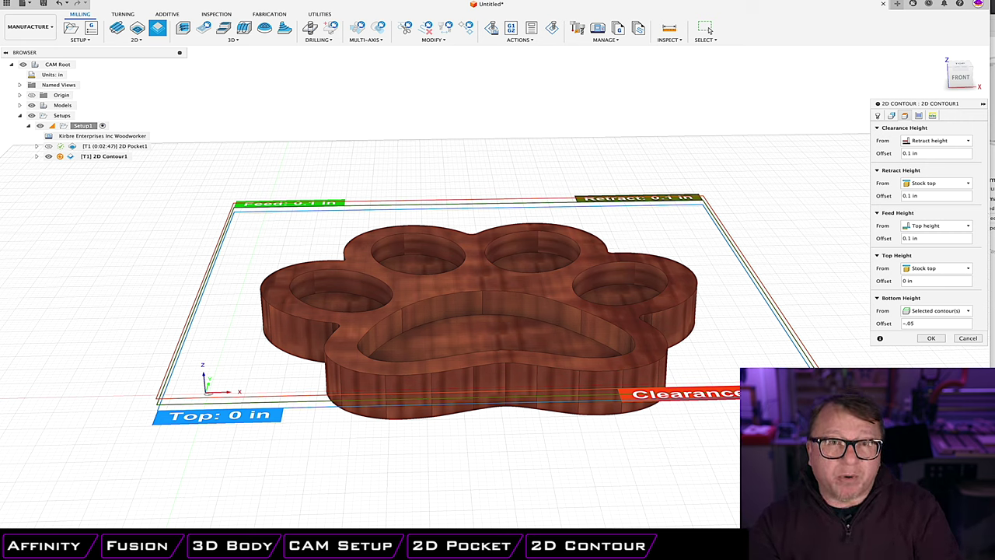
pyautogui.press('BackSpace')
pyautogui.press('BackSpace')
pyautogui.press('BackSpace')
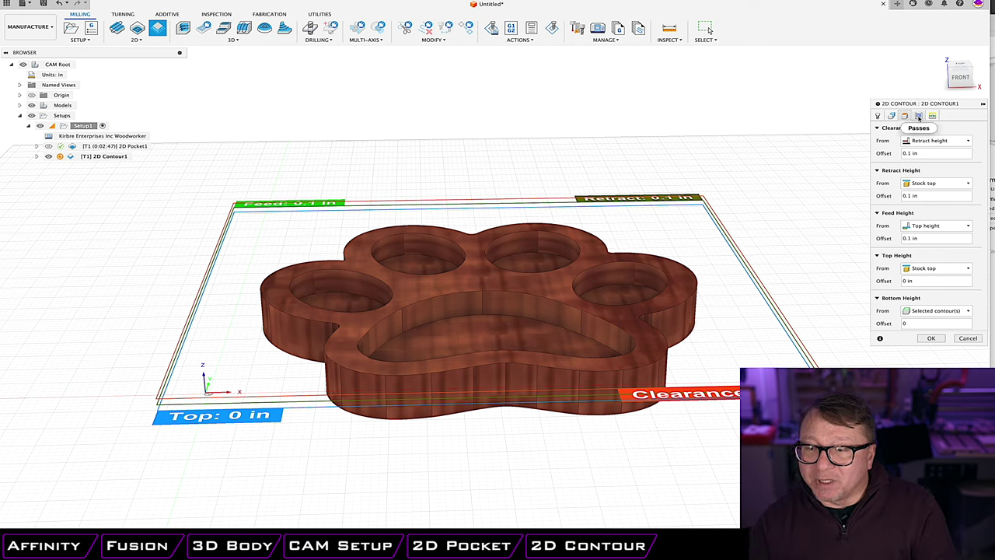
# Enable multiple depths for the 2D Contour and set the maximum roughing stepdown to .15 in
pyautogui.click(918, 115)
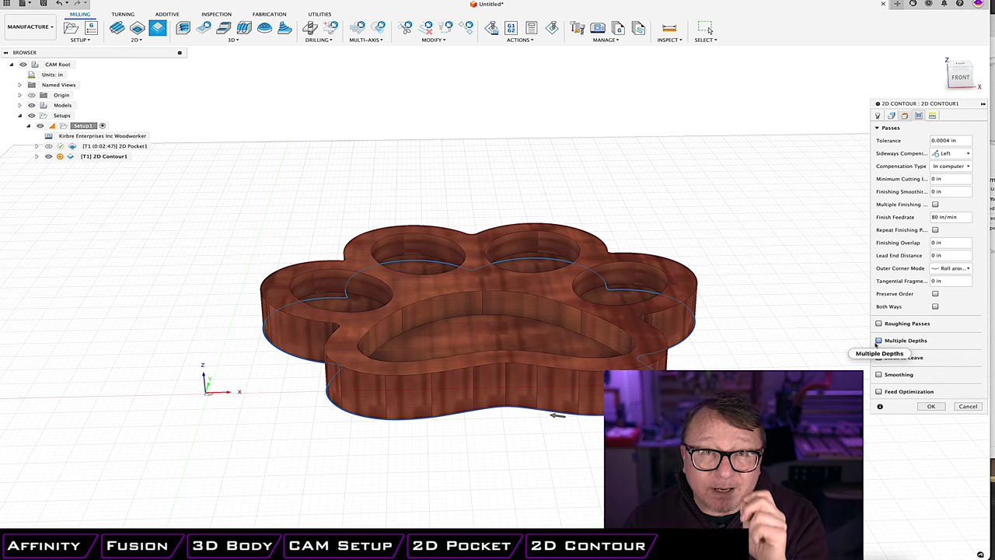
pyautogui.moveTo(875, 345)
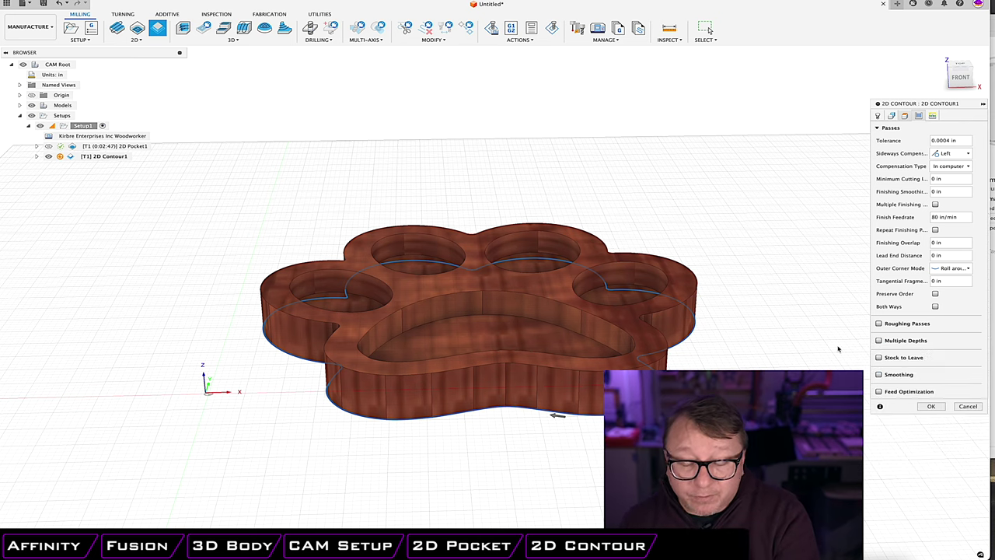
pyautogui.click(878, 341)
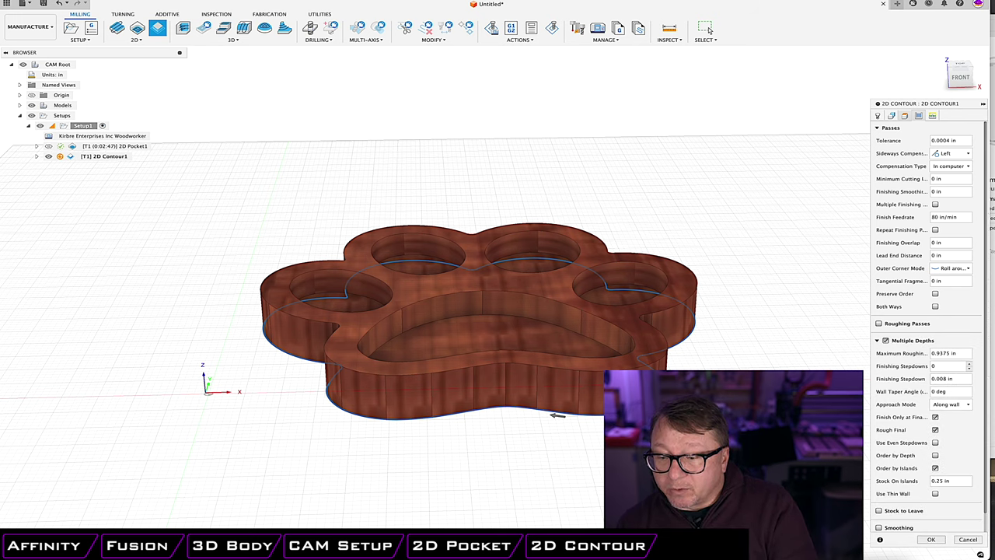
pyautogui.moveTo(962, 353)
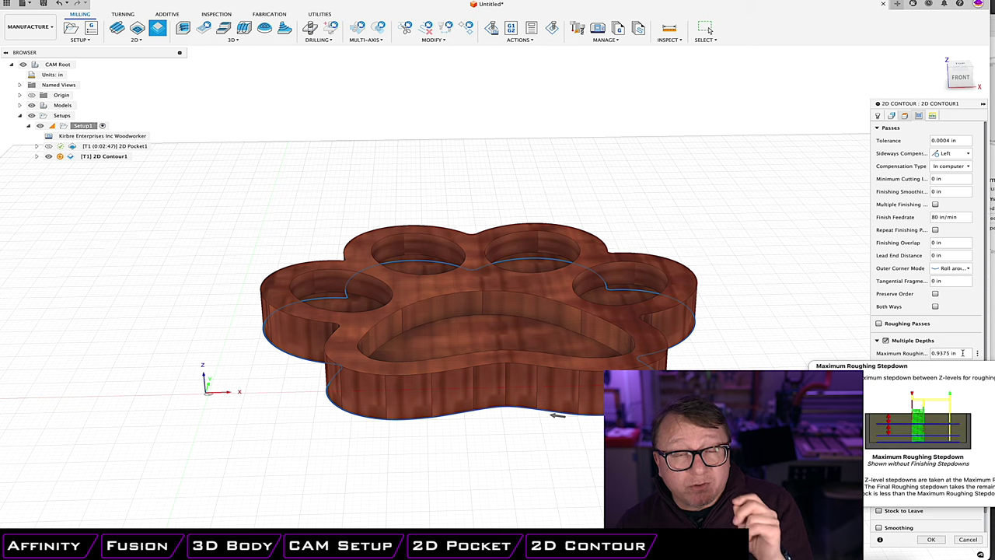
pyautogui.click(960, 353)
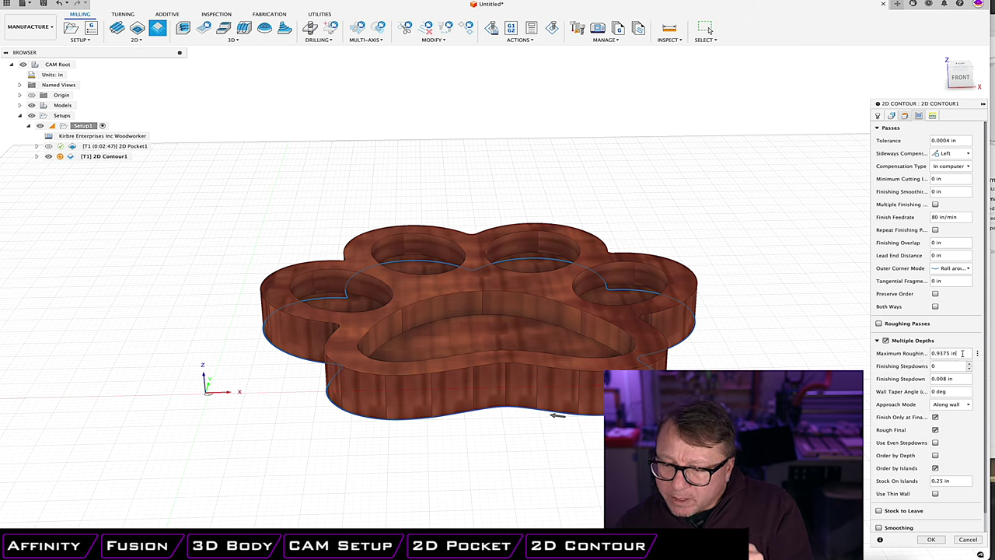
pyautogui.write('15')
pyautogui.scroll(-1, 928, 327)
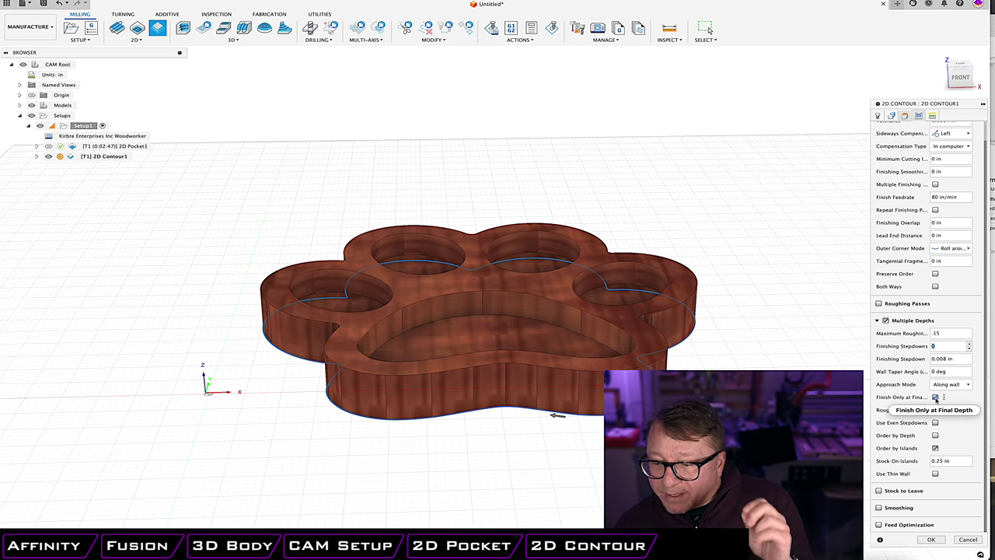
# Review the contour's finish feedrate, finishing stepdown, final-depth finishing and island ordering options in the pass settings
pyautogui.moveTo(935, 397)
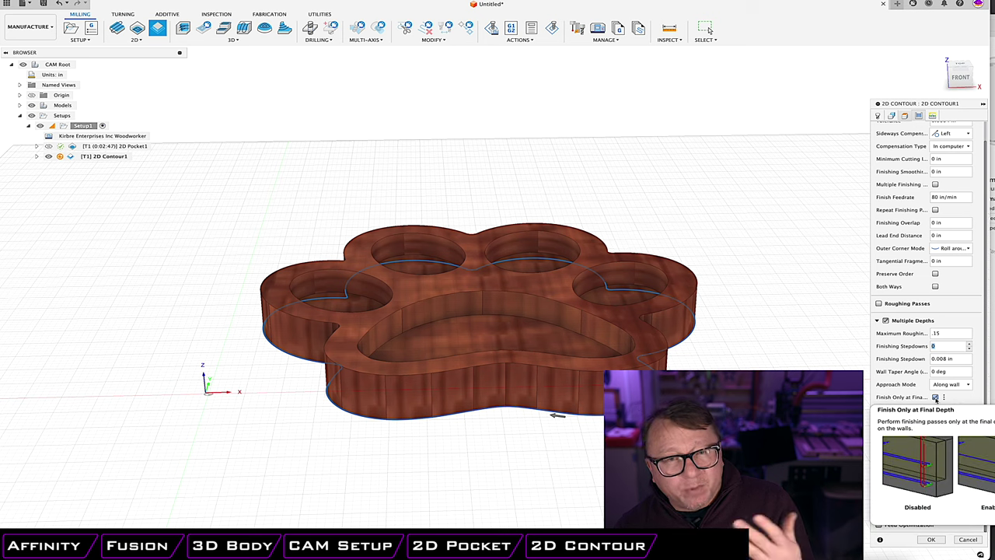
pyautogui.click(943, 197)
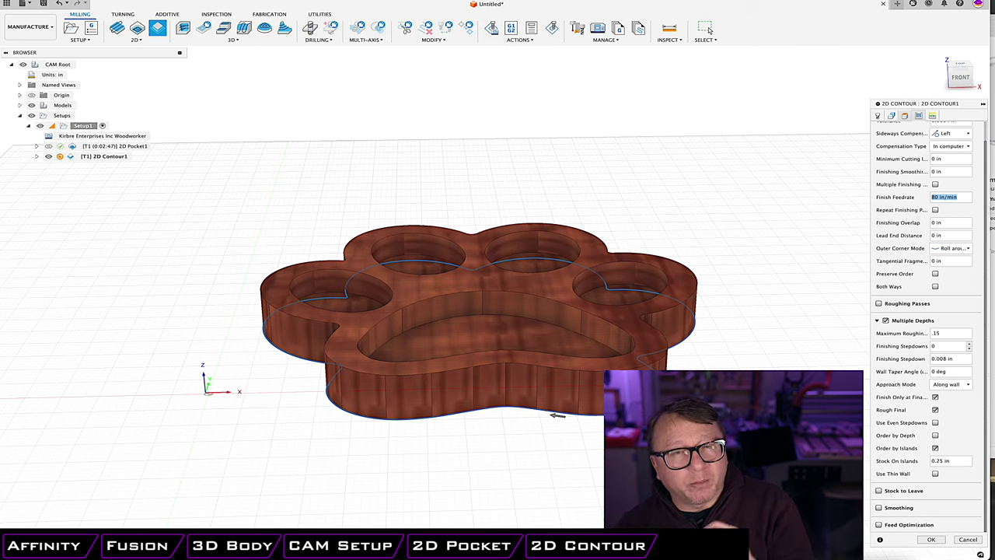
pyautogui.moveTo(958, 359); pyautogui.dragTo(932, 359)
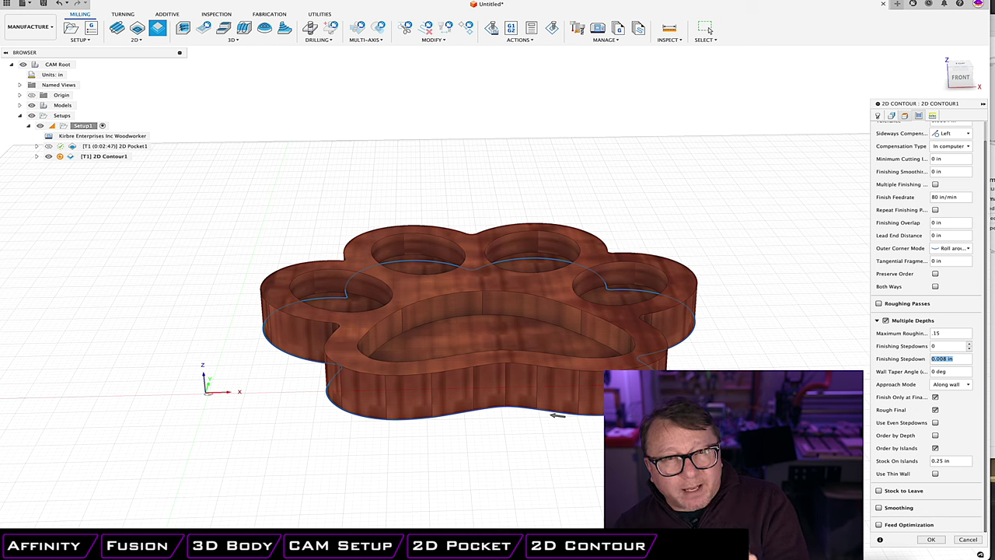
pyautogui.click(935, 397)
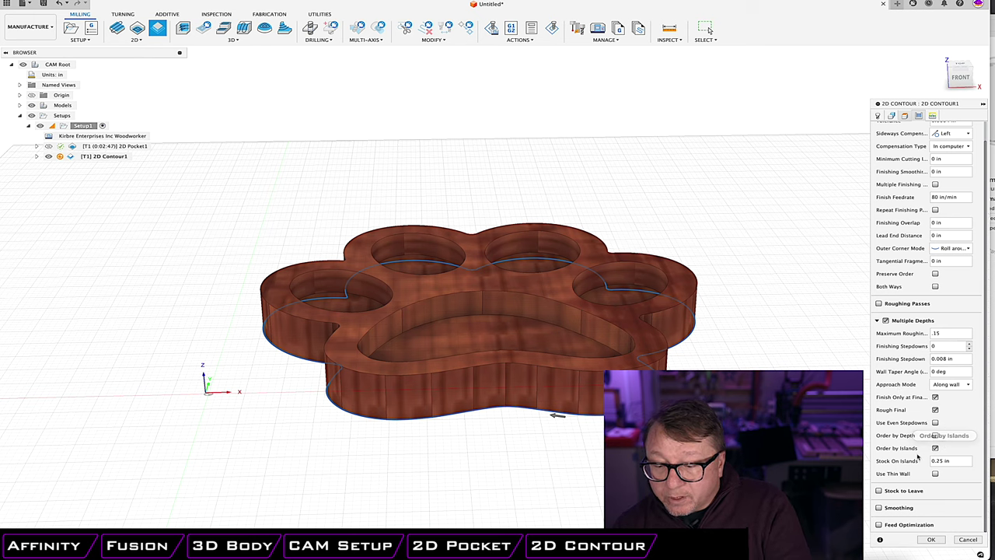
pyautogui.scroll(2, 865, 459)
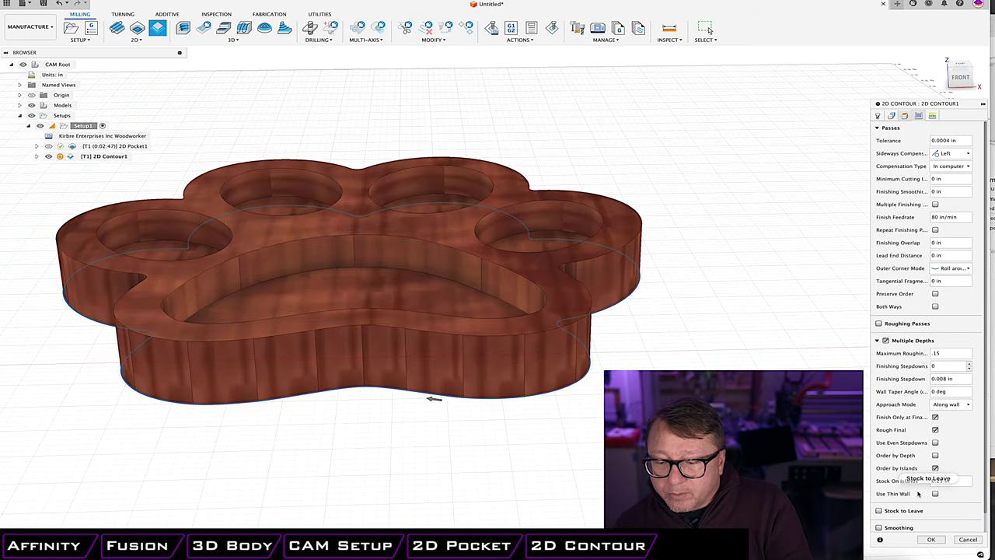
pyautogui.scroll(1, 917, 311)
pyautogui.moveTo(736, 279); pyautogui.dragTo(764, 265, button='middle')
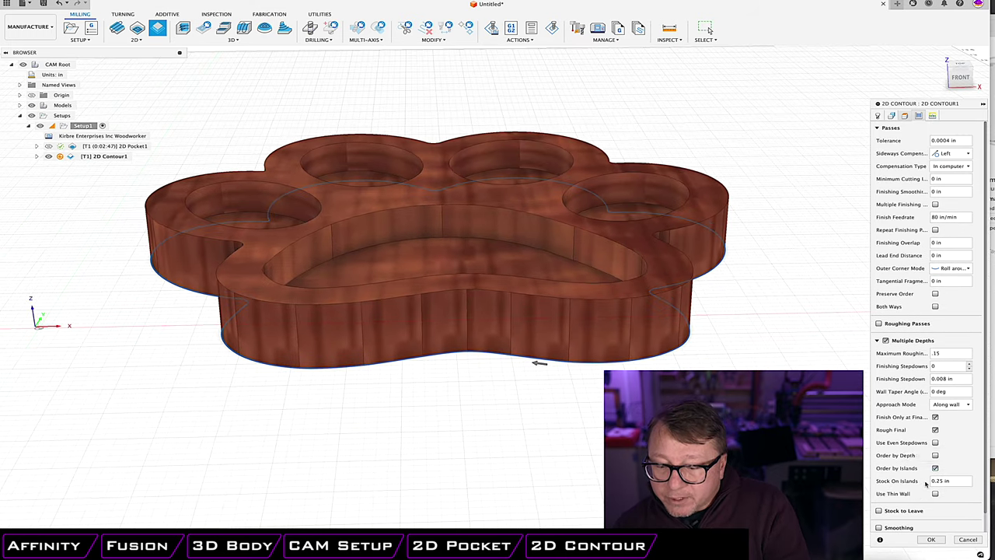
pyautogui.scroll(-1, 928, 482)
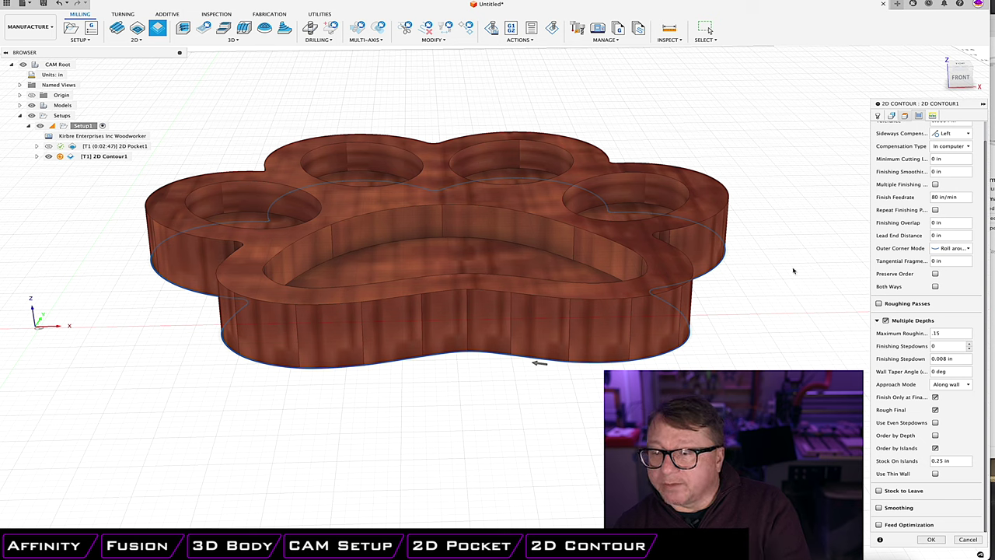
# Enable ramping for the 2D Contour with a 12-degree ramping angle and generate the toolpath
pyautogui.click(932, 116)
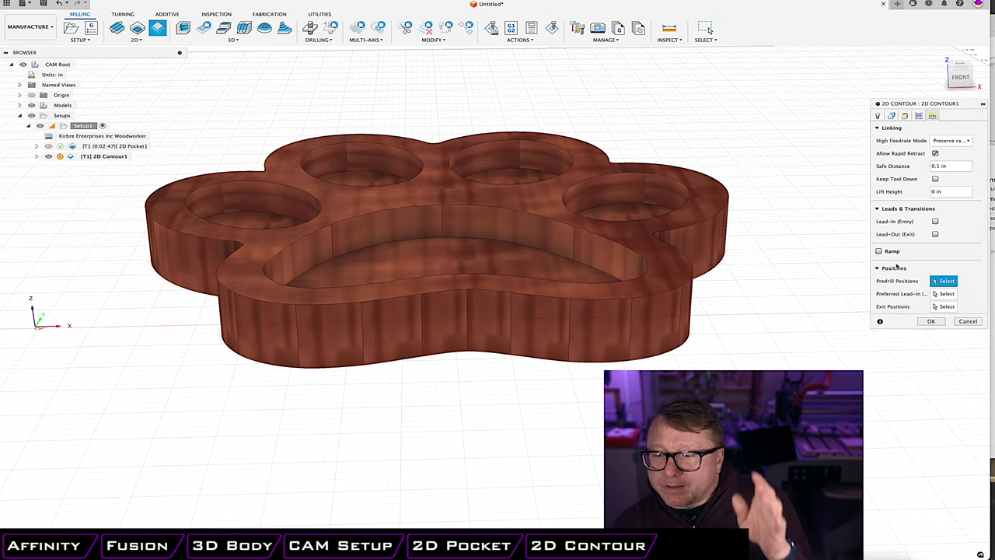
pyautogui.click(879, 251)
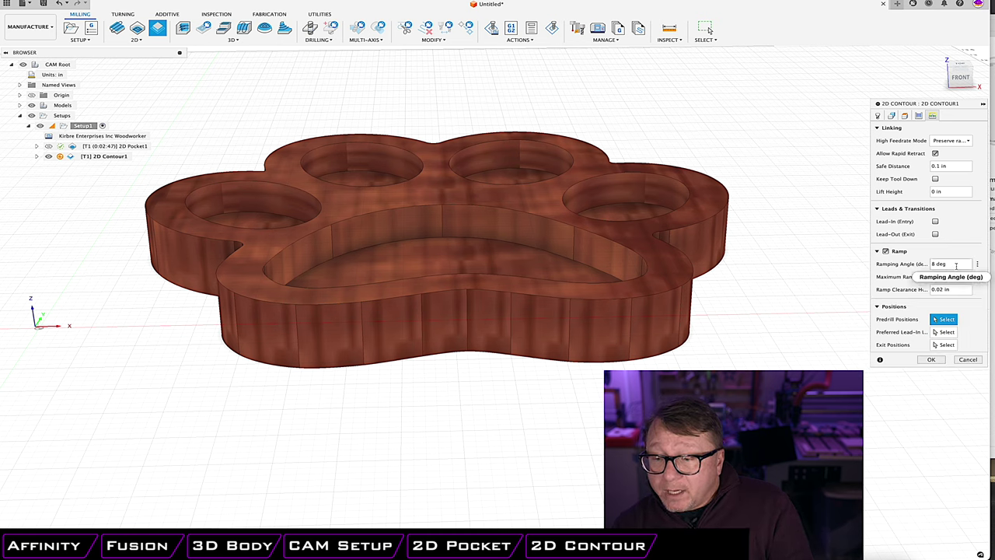
pyautogui.click(940, 264)
pyautogui.write('12')
pyautogui.press('Tab')
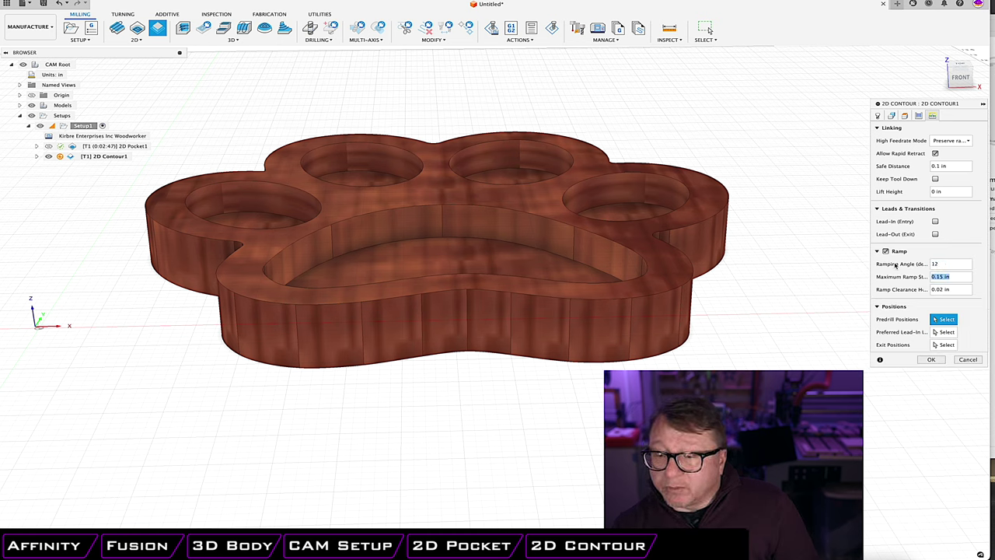
pyautogui.press('Tab')
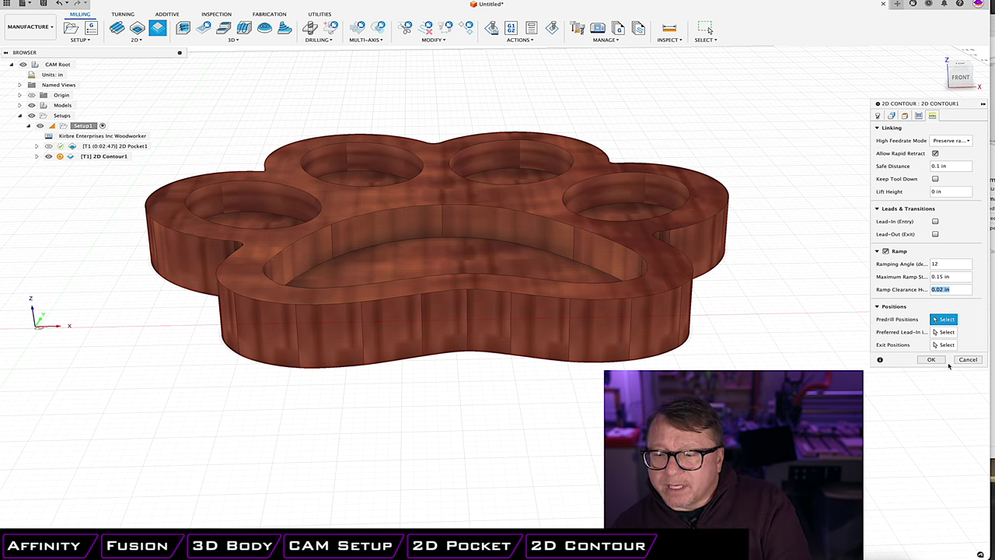
pyautogui.click(932, 359)
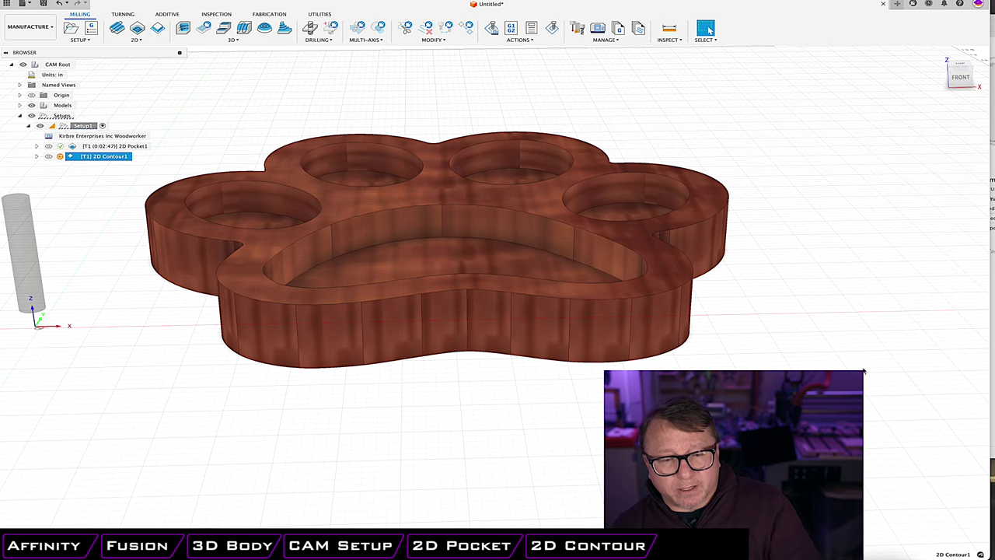
# Examine the generated contour toolpath around the paw and simulate the outline cut in the stock
pyautogui.moveTo(63, 158)
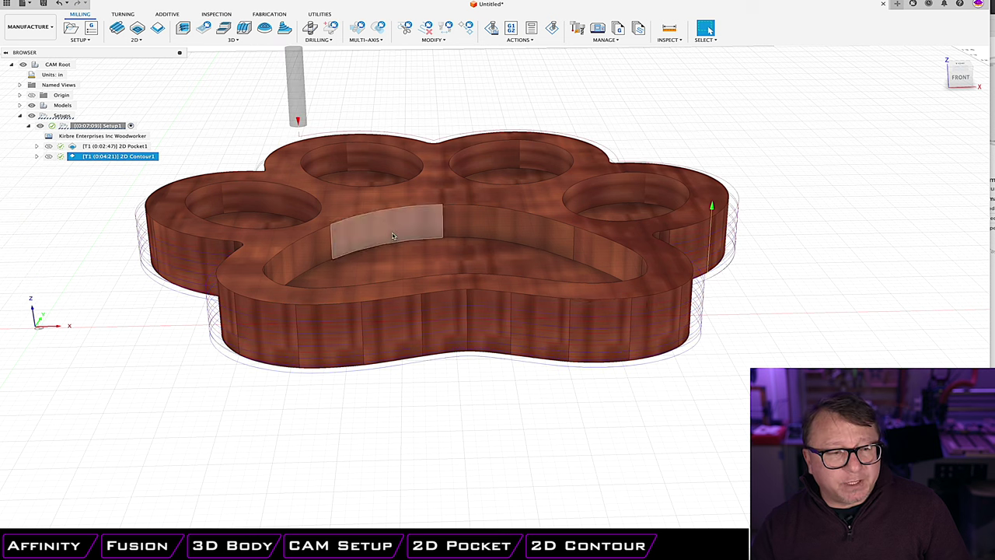
pyautogui.moveTo(455, 376); pyautogui.dragTo(712, 306, button='middle')
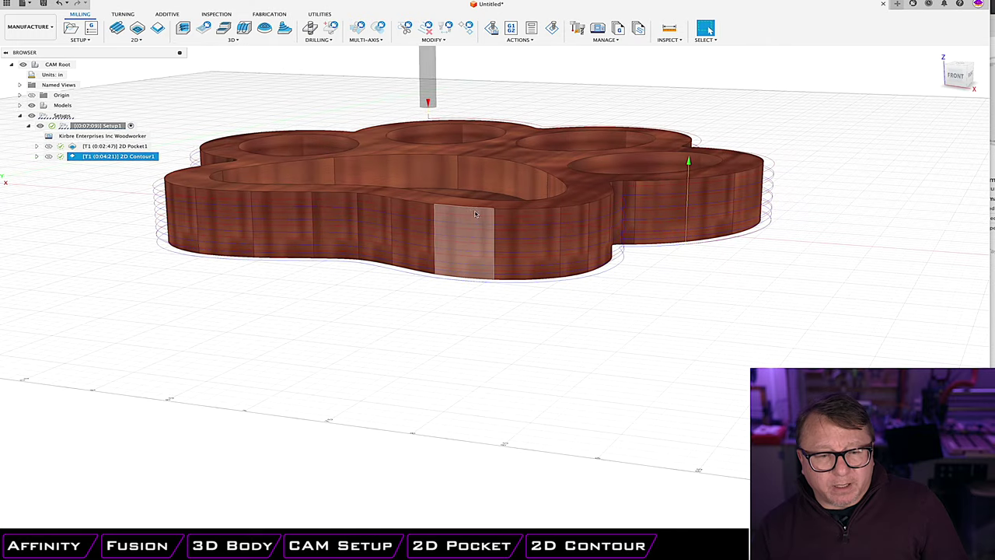
pyautogui.keyDown('shift'); pyautogui.moveTo(478, 215); pyautogui.dragTo(482, 265, button='middle'); pyautogui.keyUp('shift')
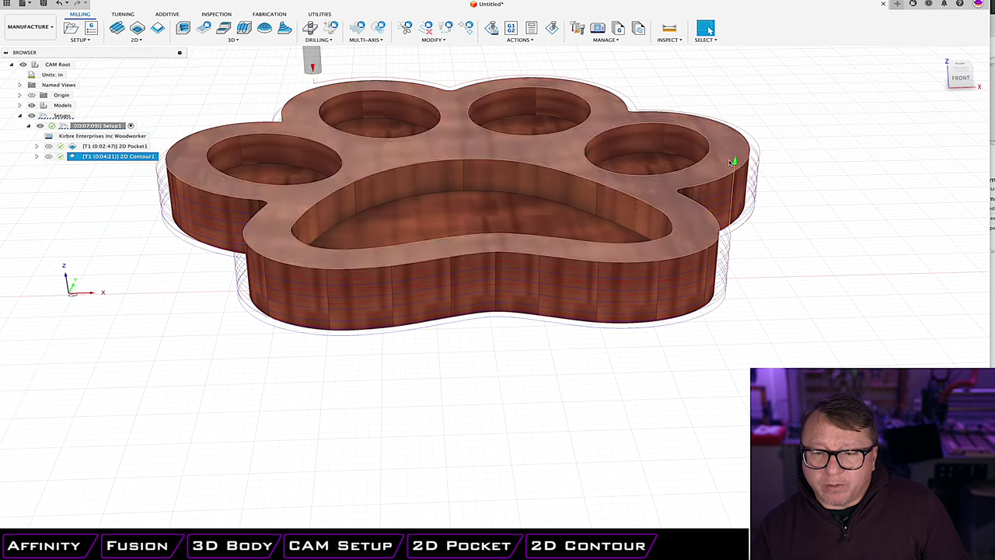
pyautogui.keyDown('shift'); pyautogui.moveTo(770, 236); pyautogui.dragTo(701, 278, button='middle'); pyautogui.keyUp('shift')
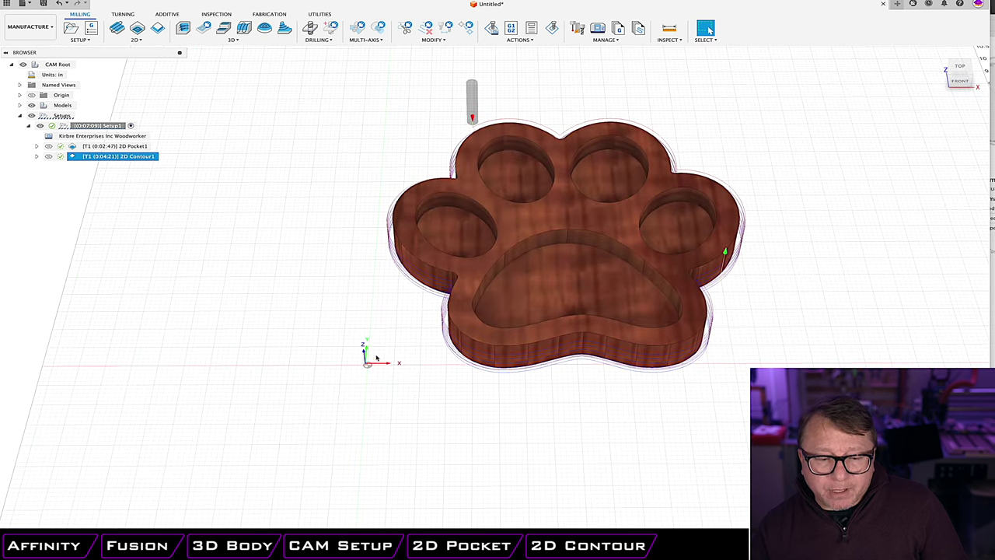
pyautogui.moveTo(544, 233); pyautogui.dragTo(477, 244, button='middle')
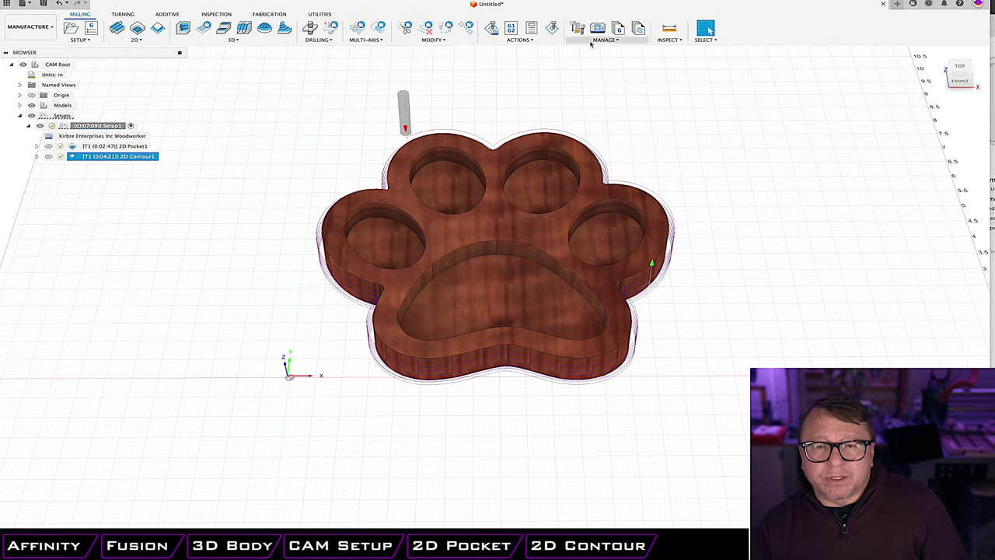
pyautogui.click(551, 28)
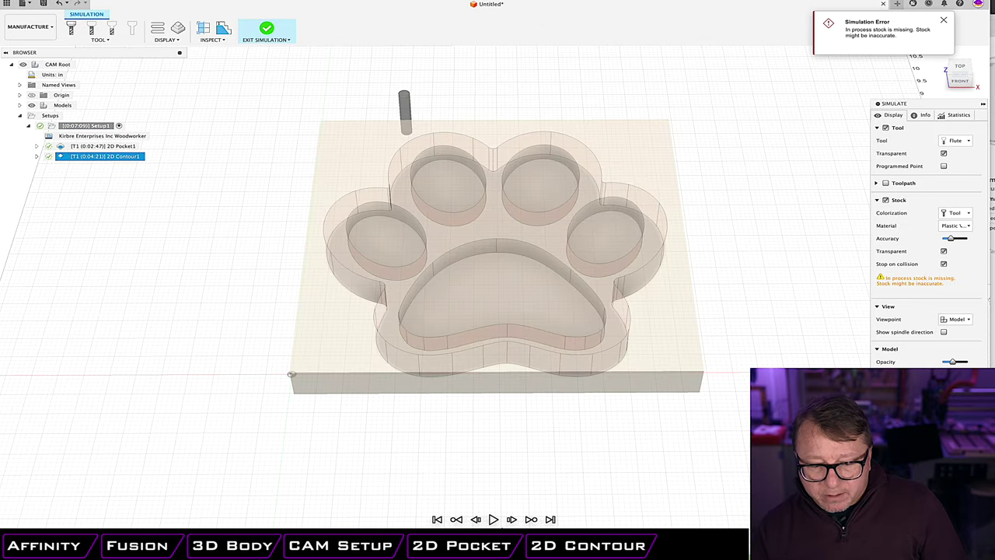
pyautogui.click(493, 519)
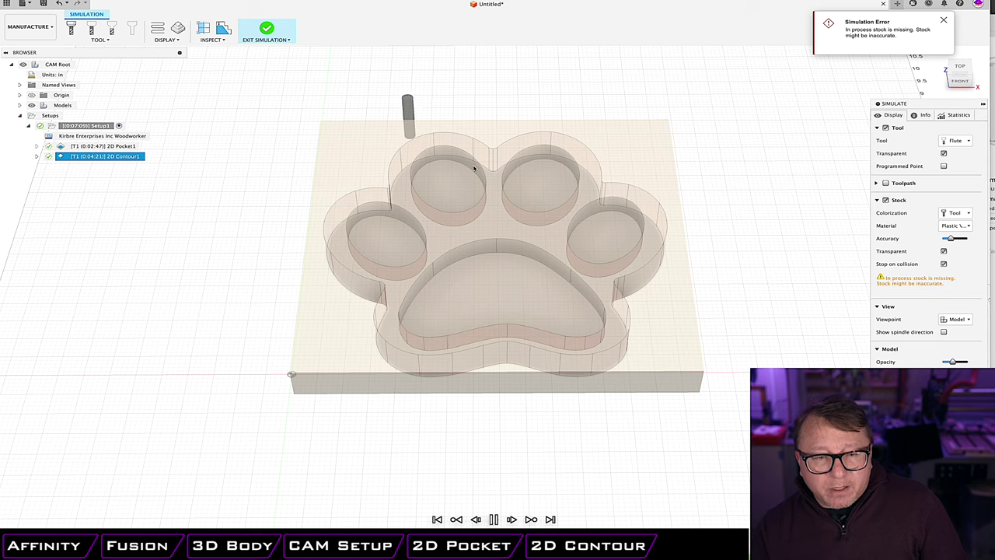
pyautogui.scroll(5, 474, 167)
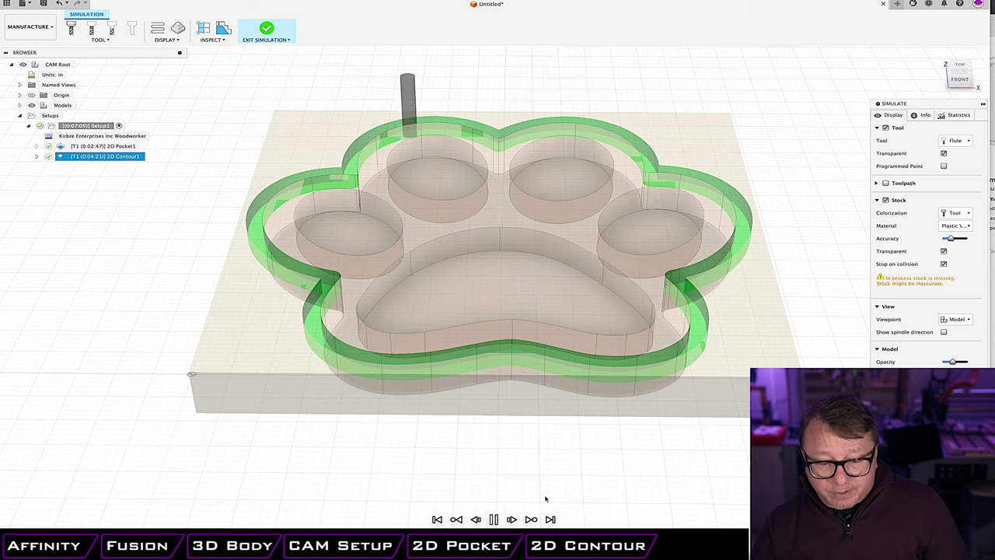
pyautogui.click(493, 519)
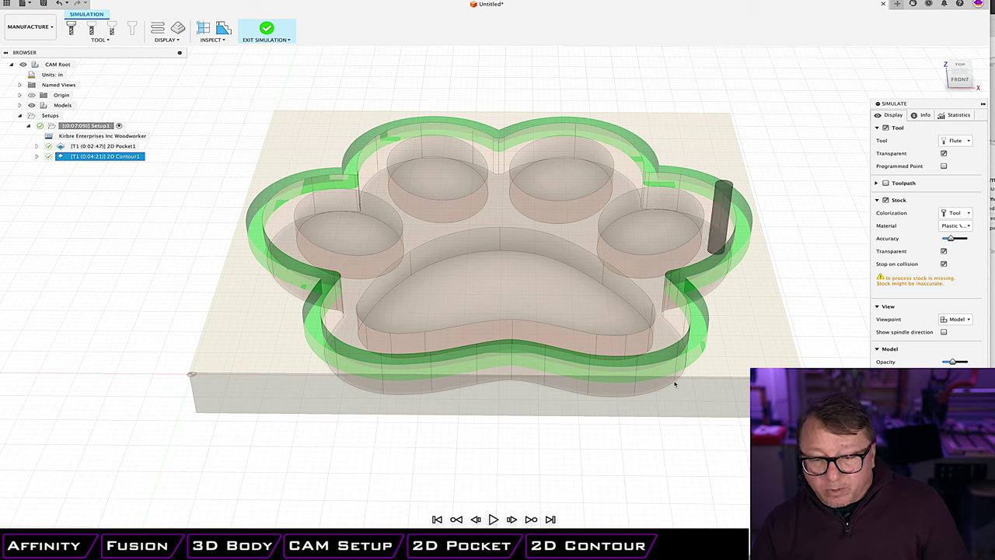
pyautogui.moveTo(702, 368)
pyautogui.keyDown('shift'); pyautogui.mouseDown(button='middle')
pyautogui.moveTo(690, 399)
pyautogui.moveTo(675, 401)
pyautogui.moveTo(627, 350)
pyautogui.moveTo(630, 363)
pyautogui.moveTo(637, 255)
pyautogui.moveTo(628, 342)
pyautogui.mouseUp(button='middle'); pyautogui.keyUp('shift')
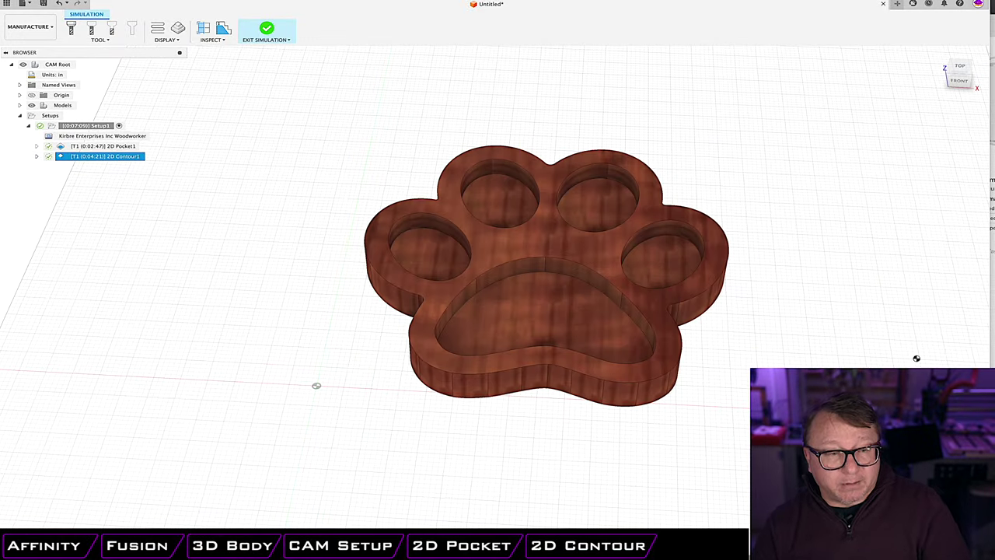
pyautogui.press('Escape')
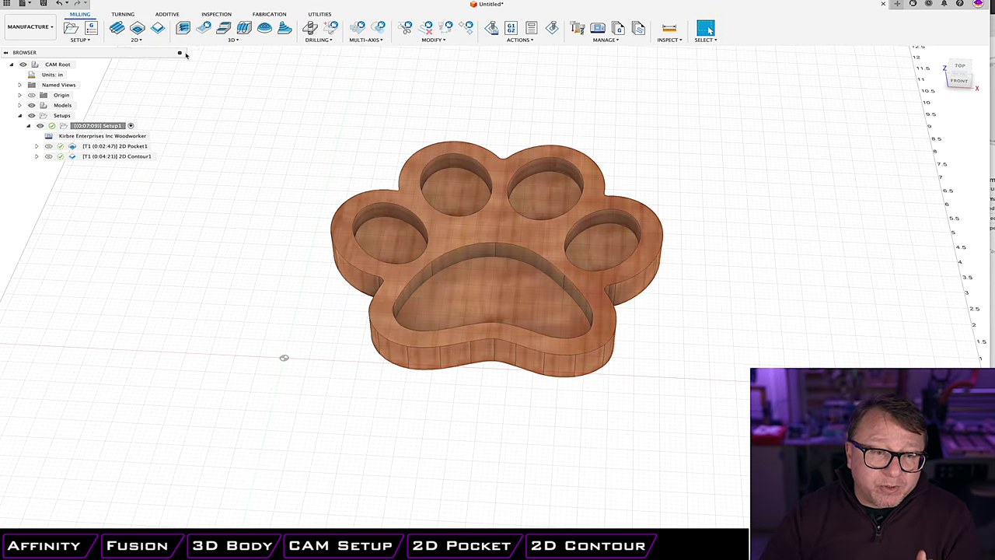
# Rename the 2D Pocket operation as pocket-0.75
pyautogui.click(132, 146)
pyautogui.click(132, 146)
pyautogui.click(134, 147)
pyautogui.write('Poc')
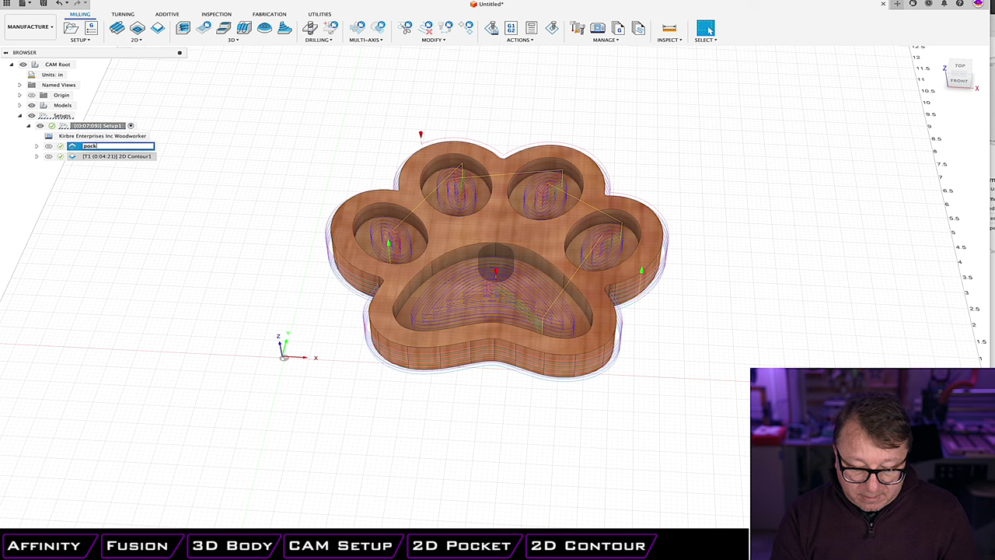
pyautogui.write('ket-.375')
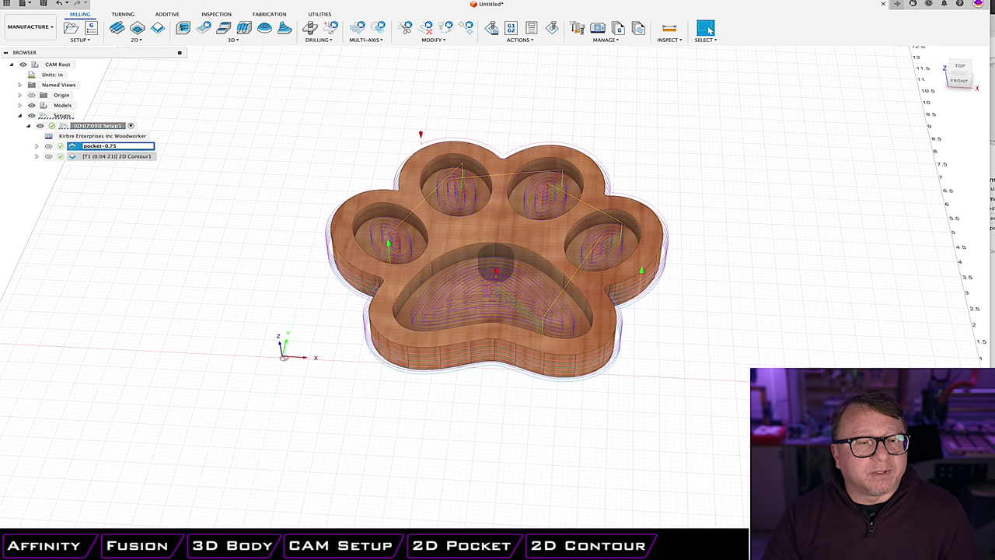
pyautogui.press('Return')
# Rename the 2D Contour operation as contour-0.25
pyautogui.click(141, 157)
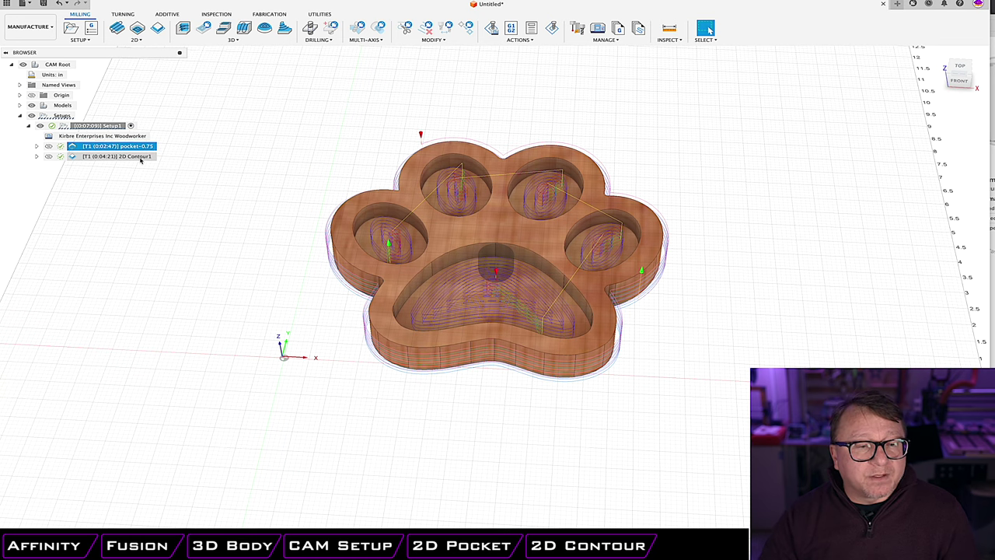
pyautogui.click(141, 158)
pyautogui.write('co')
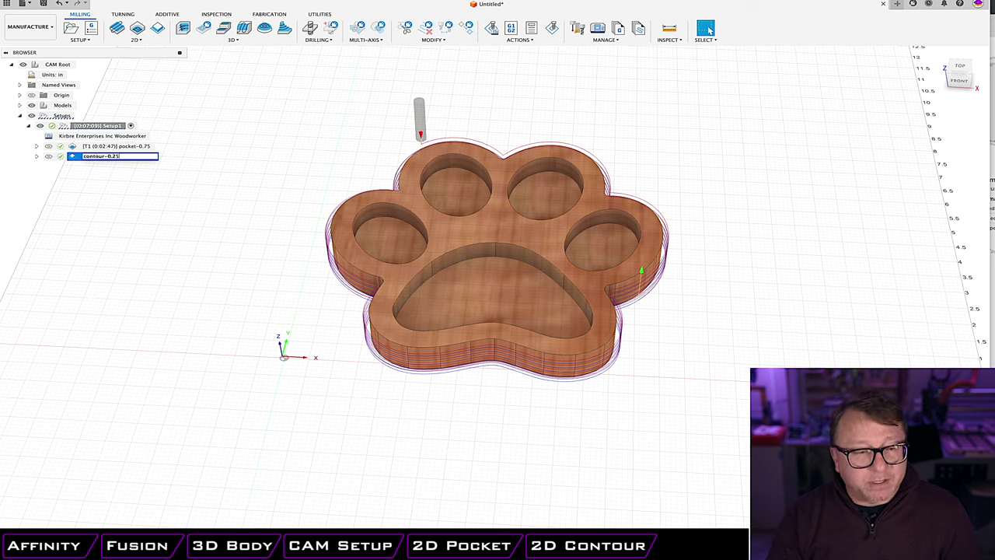
pyautogui.write('ntour-0.25')
pyautogui.press('Return')
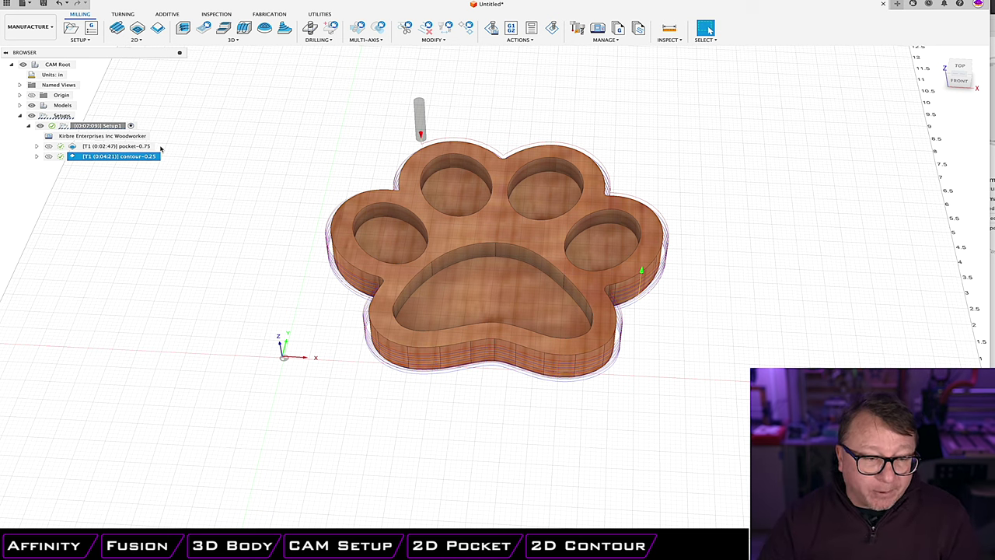
# Post-process the pocket-0.75 operation with name, file name and comment dog-foot-0.75, keeping the Dog Foot output folder
pyautogui.click(143, 146)
pyautogui.rightClick(142, 146)
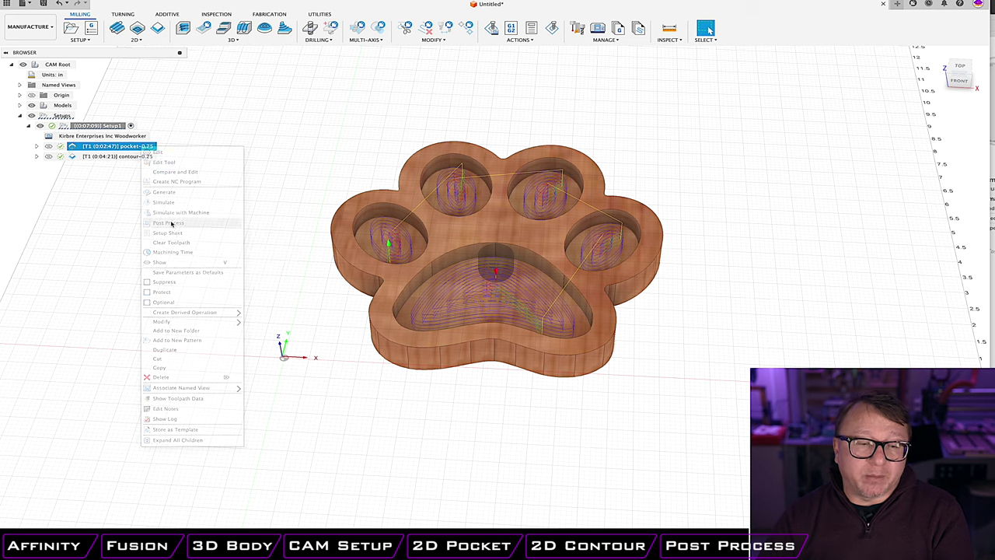
pyautogui.click(172, 224)
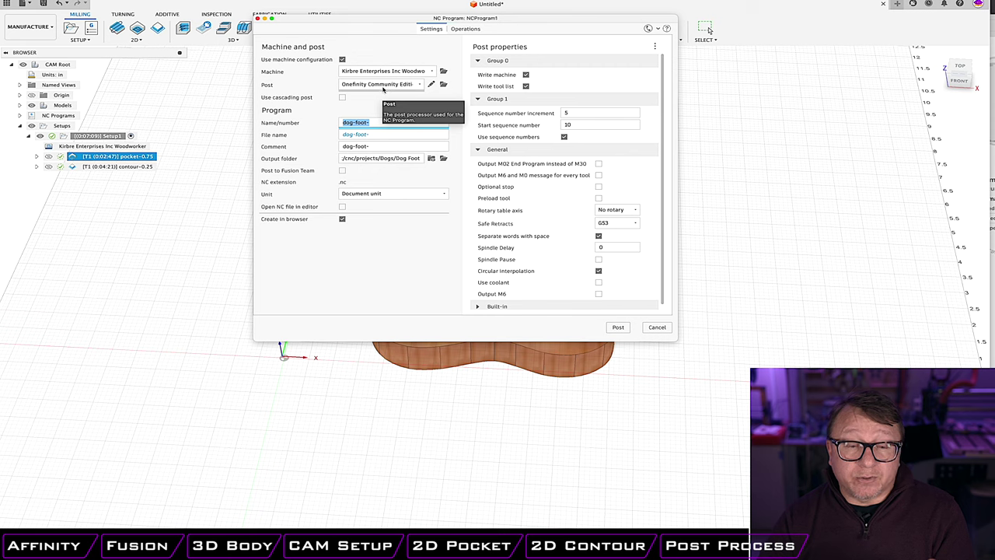
pyautogui.click(386, 134)
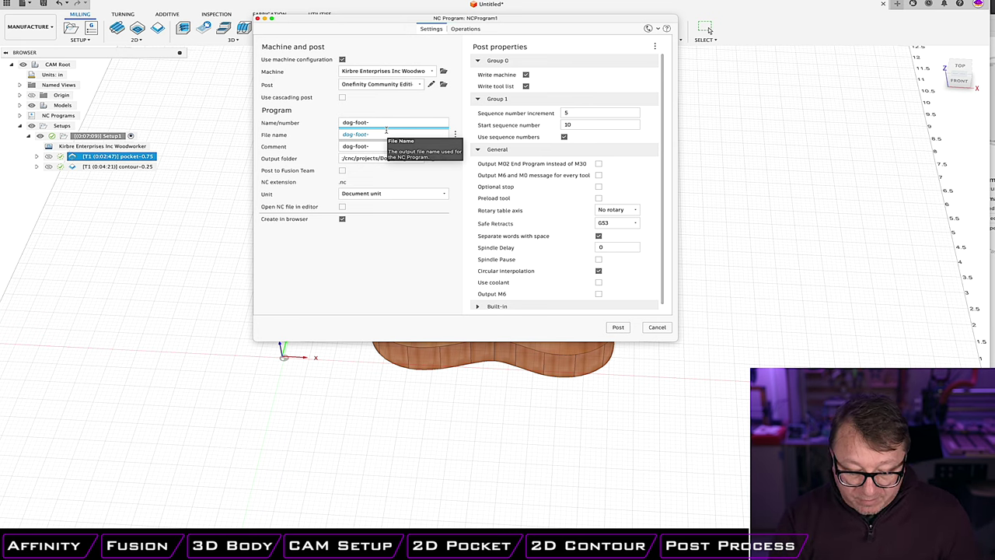
pyautogui.write('0.75')
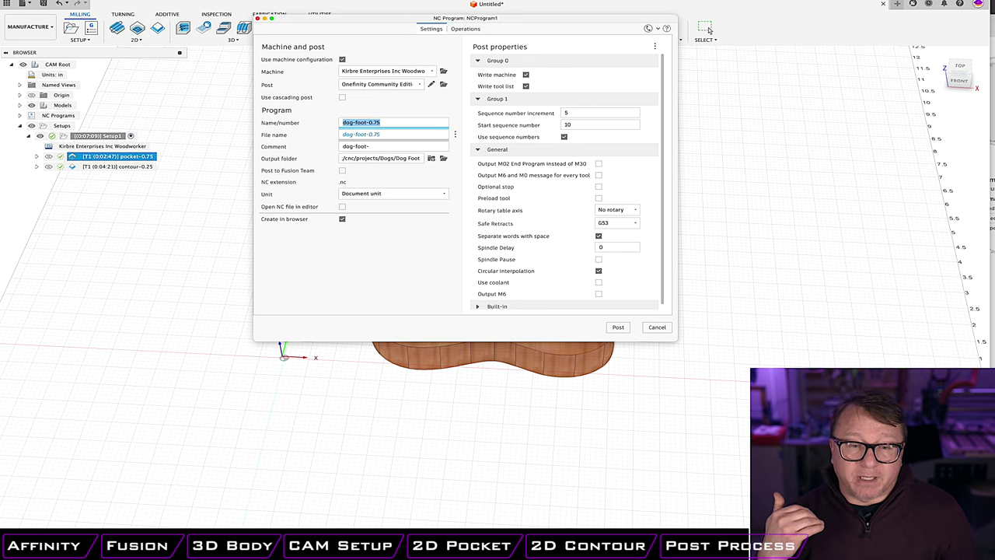
pyautogui.press('Tab')
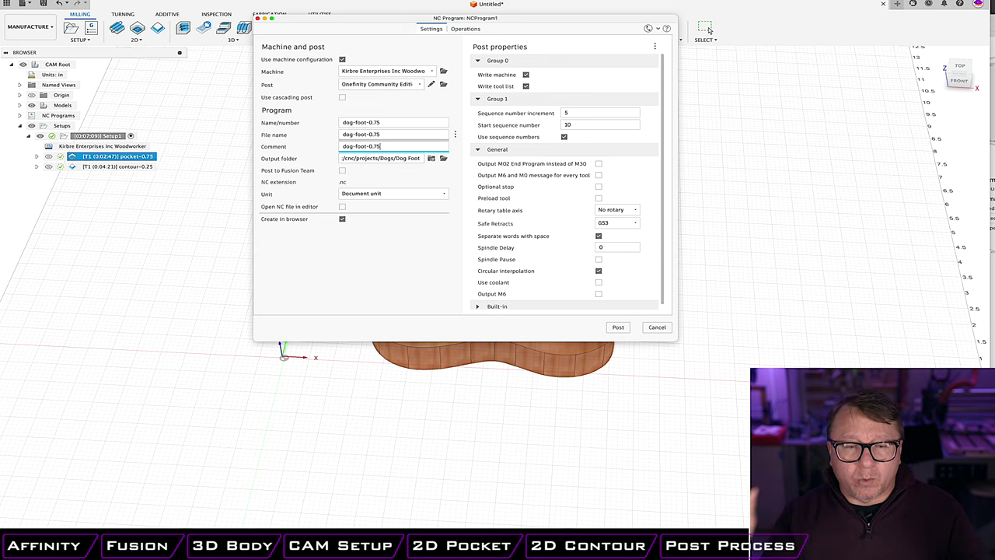
pyautogui.moveTo(380, 160); pyautogui.dragTo(435, 161)
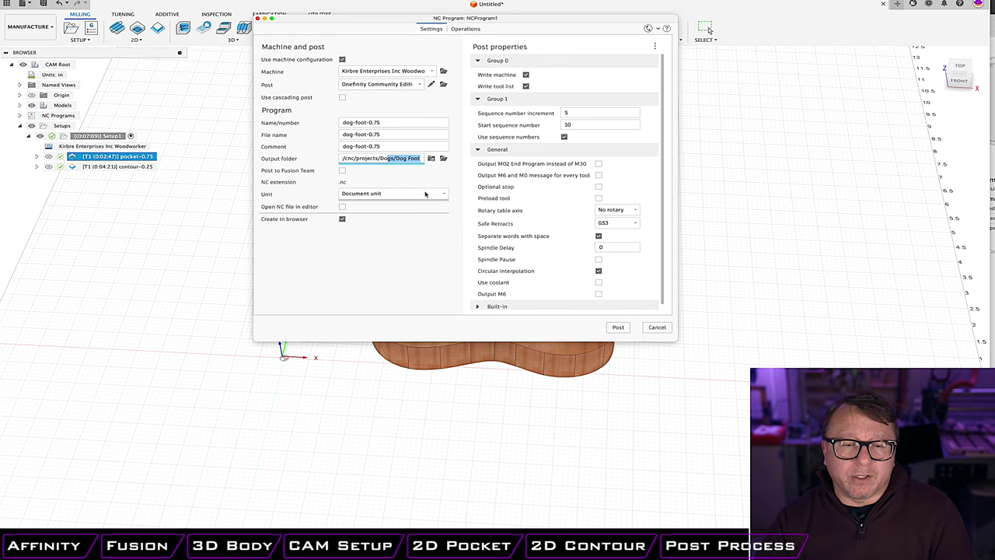
pyautogui.click(618, 327)
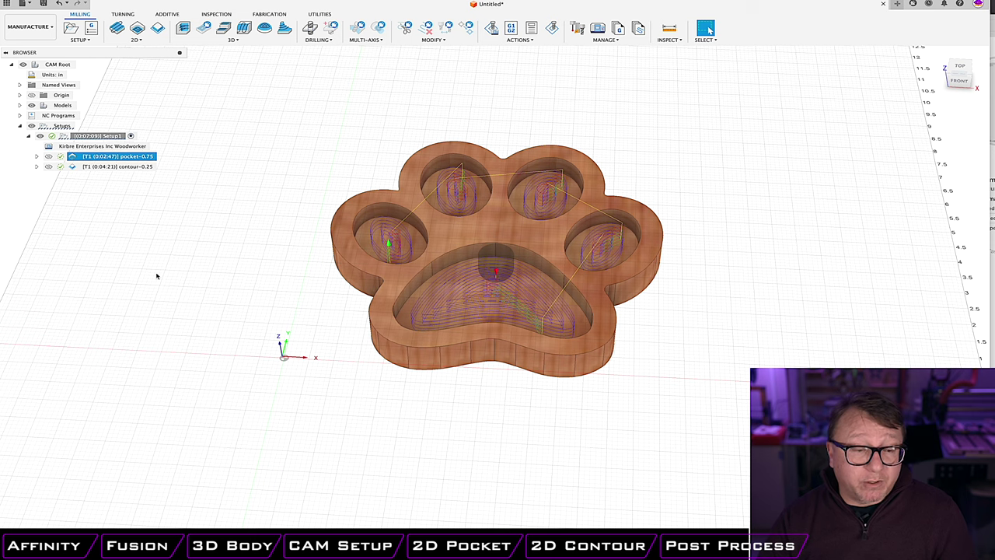
# Post-process the contour-0.25 operation with name, file name and comment dog-foot-0.25, keeping the Dog Foot output folder
pyautogui.click(117, 166)
pyautogui.rightClick(132, 168)
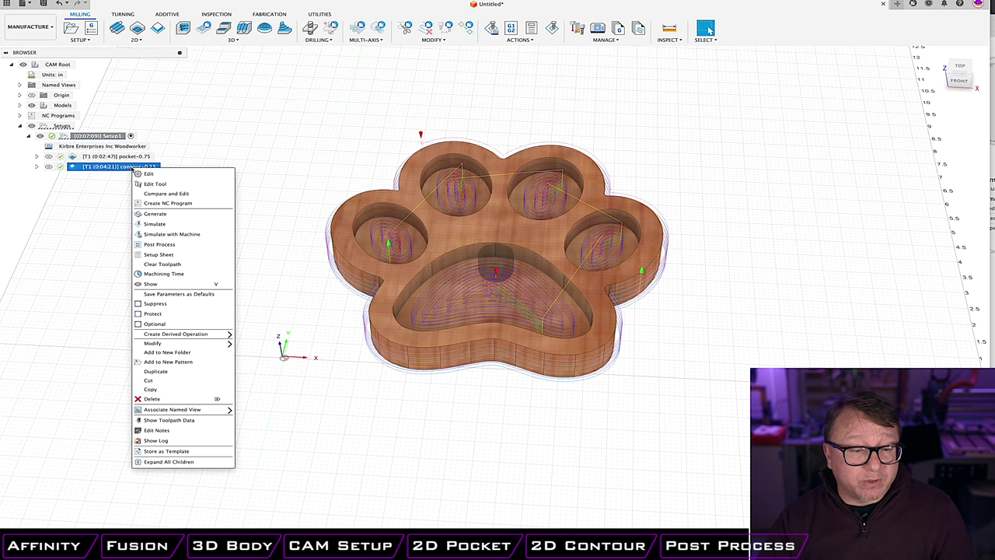
pyautogui.click(163, 244)
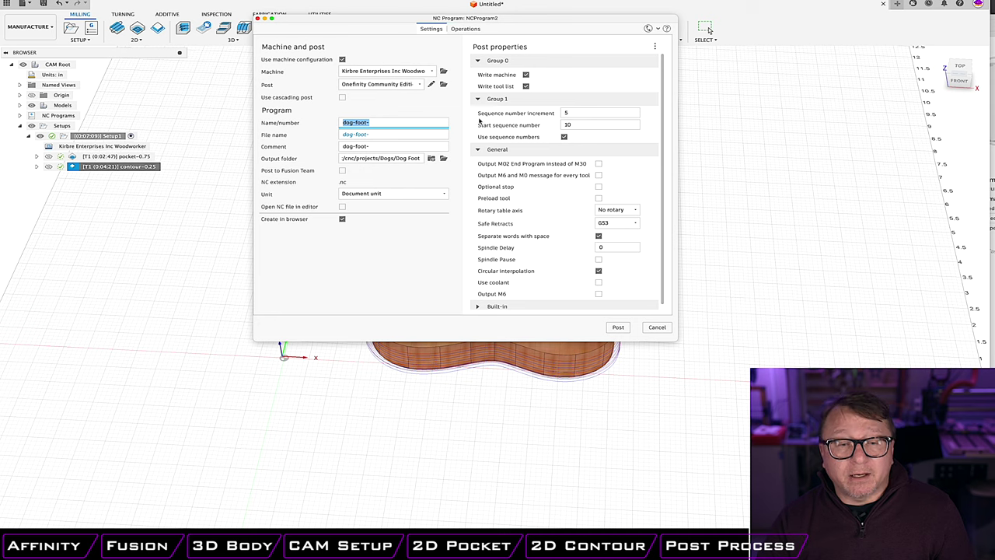
pyautogui.click(410, 124)
pyautogui.write('0.25')
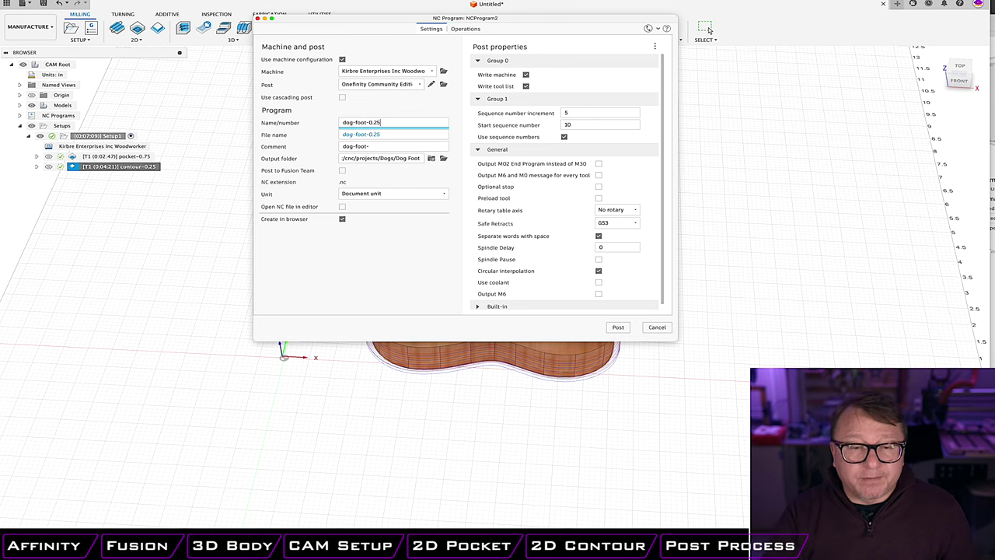
pyautogui.press('super+a')
pyautogui.press('super+c')
pyautogui.press('Tab')
pyautogui.press('Tab')
pyautogui.press('super+v')
pyautogui.press('Tab')
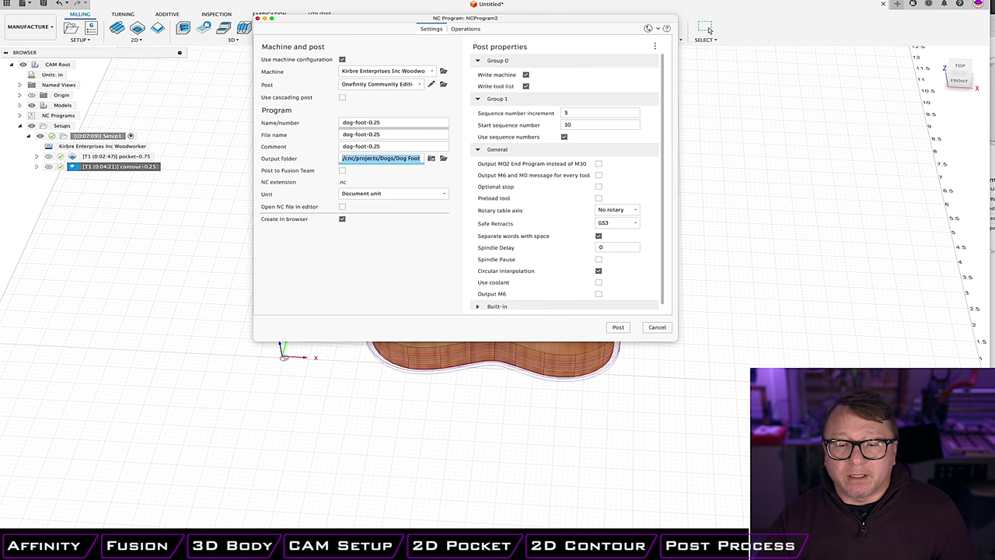
pyautogui.click(617, 326)
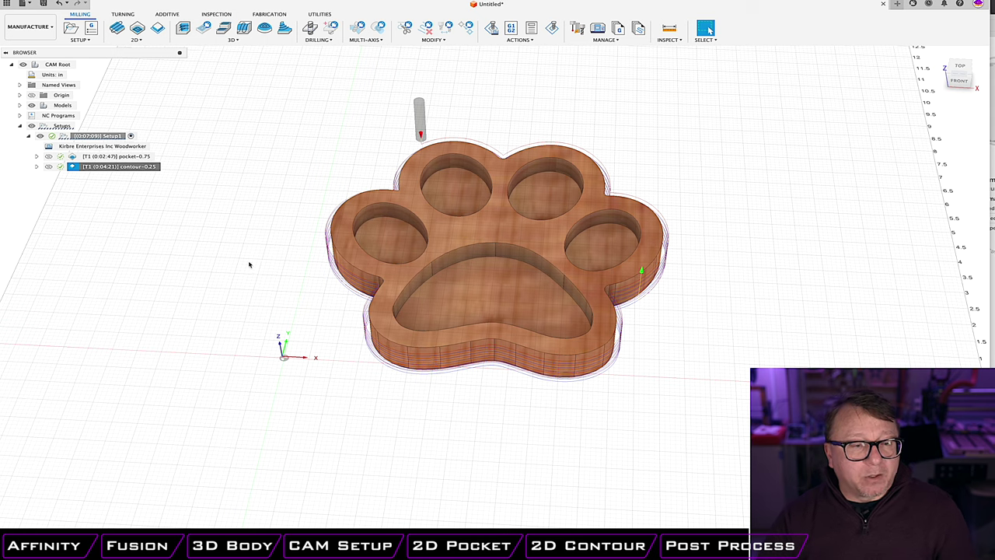
# Expand the list of NC programs and rename NCProgram2, the contour's program, as dog-foot-0.25
pyautogui.click(120, 167)
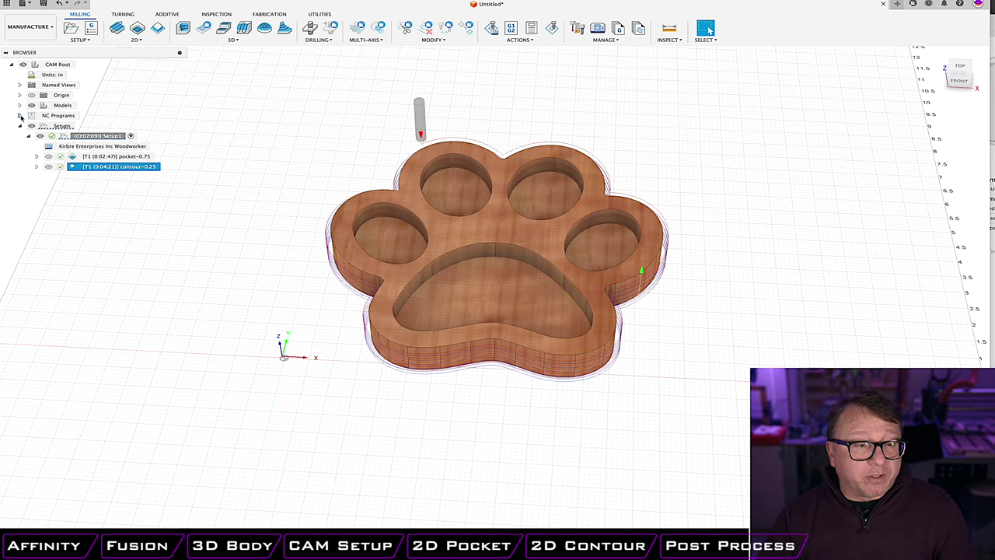
pyautogui.click(19, 115)
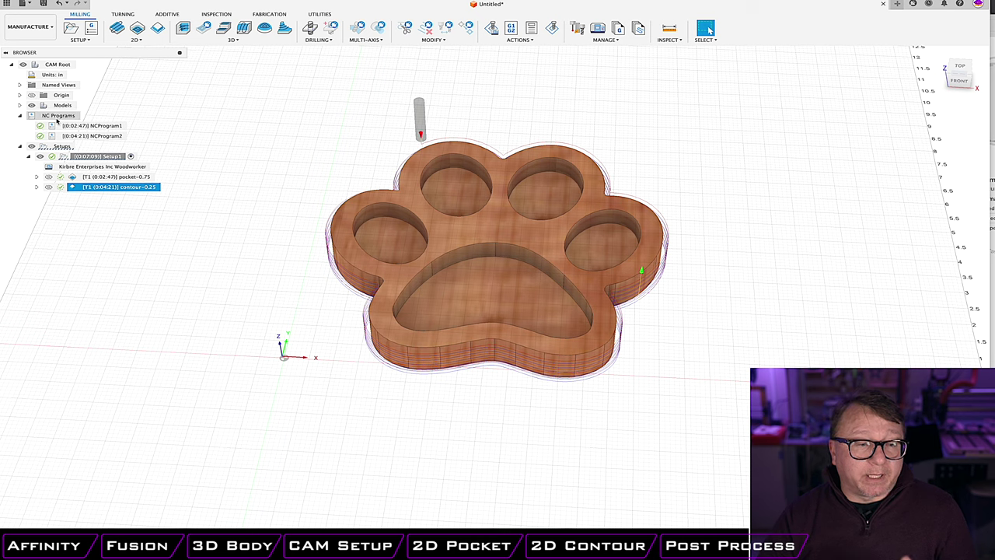
pyautogui.click(98, 136)
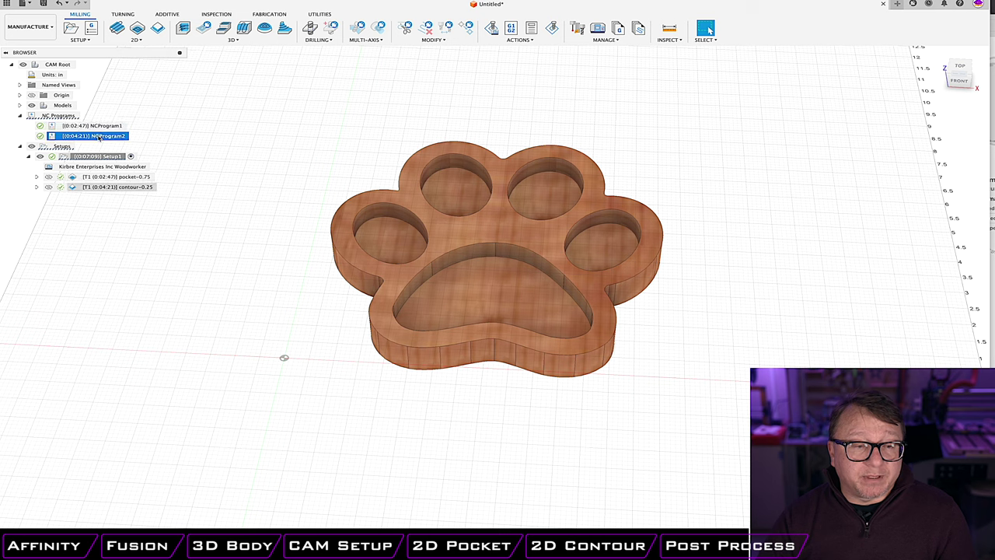
pyautogui.click(102, 125)
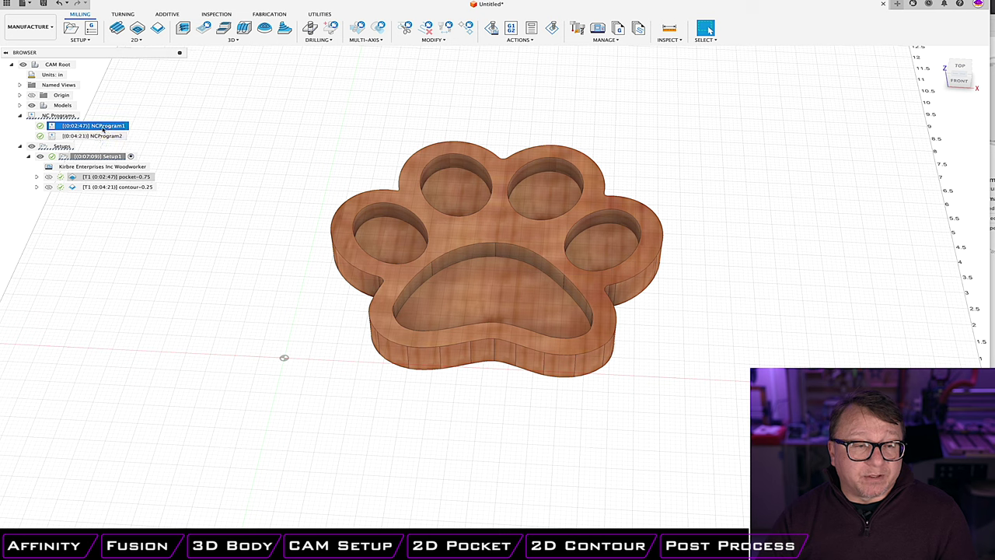
pyautogui.click(100, 135)
pyautogui.click(101, 136)
pyautogui.write('dog-foot-0.25')
pyautogui.press('Return')
# Rename NCProgram1, the pocket operation's program, as dog-foot-0.75
pyautogui.click(98, 127)
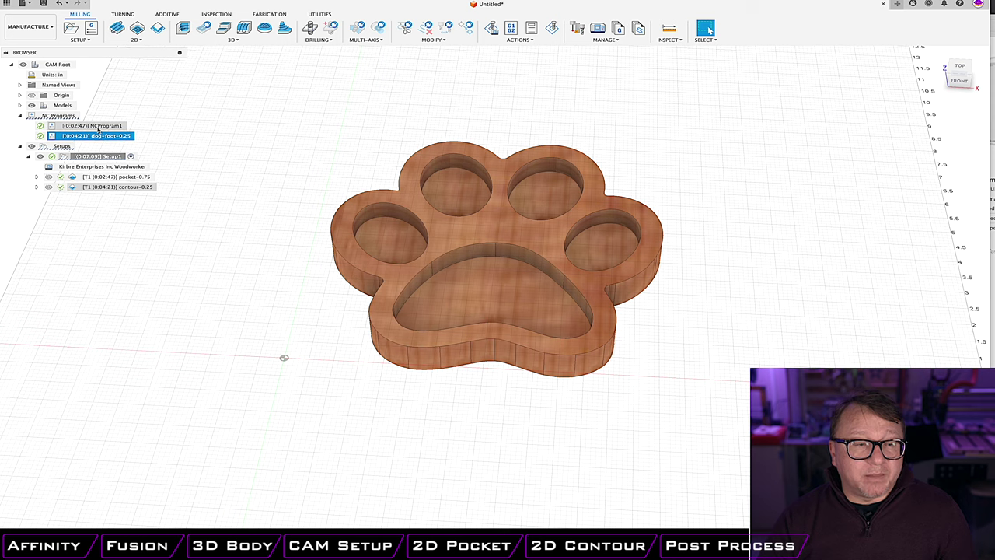
pyautogui.click(97, 127)
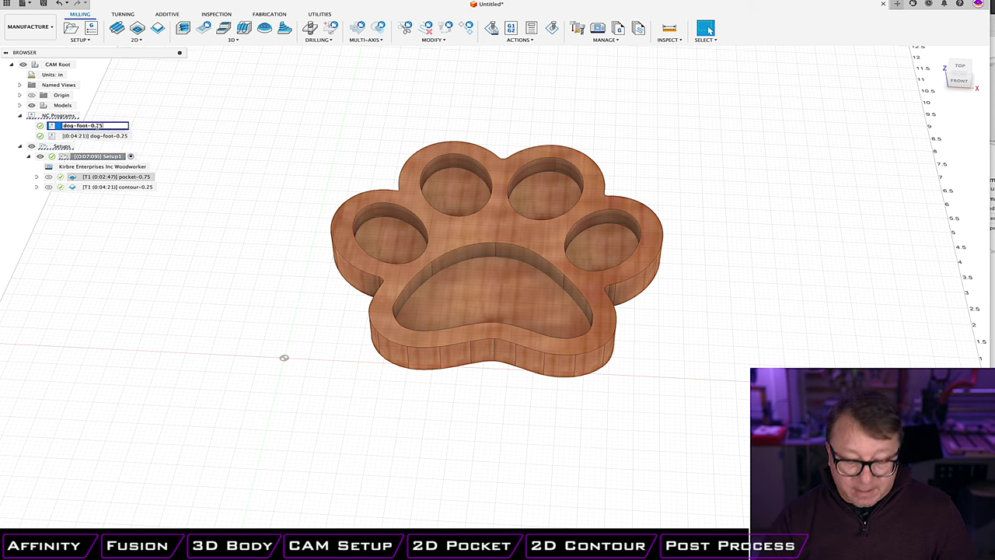
pyautogui.press('Return')
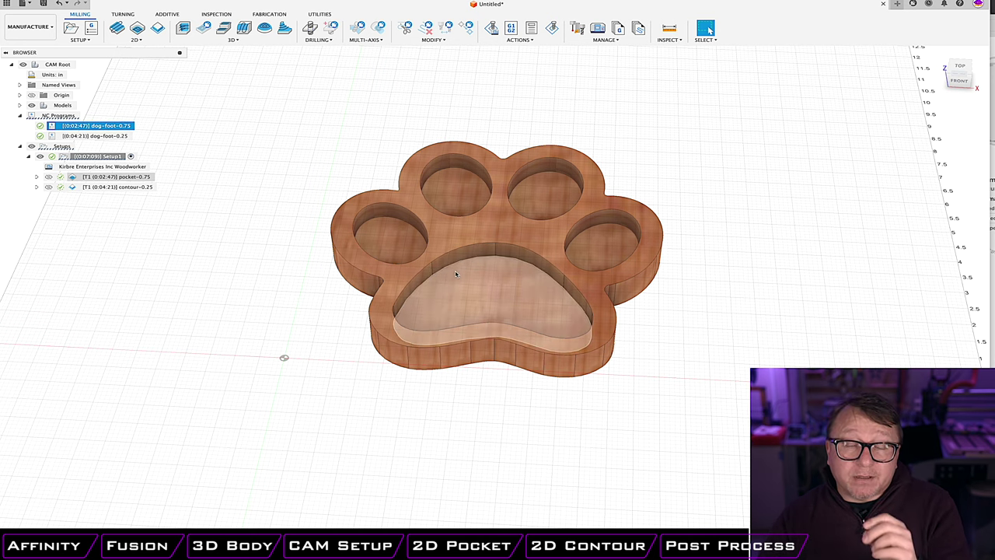
pyautogui.click(61, 188)
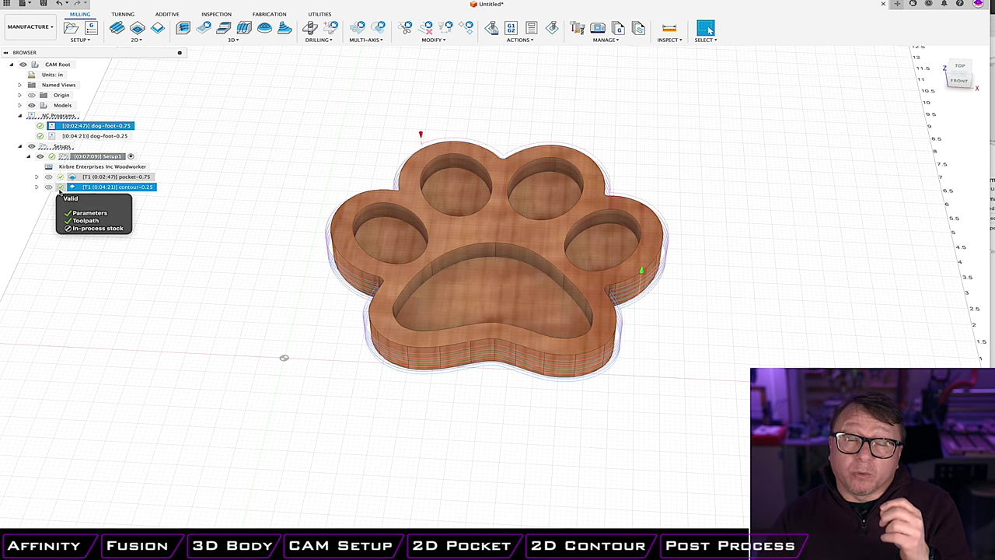
pyautogui.keyDown('super'); pyautogui.click(61, 188); pyautogui.keyUp('super')
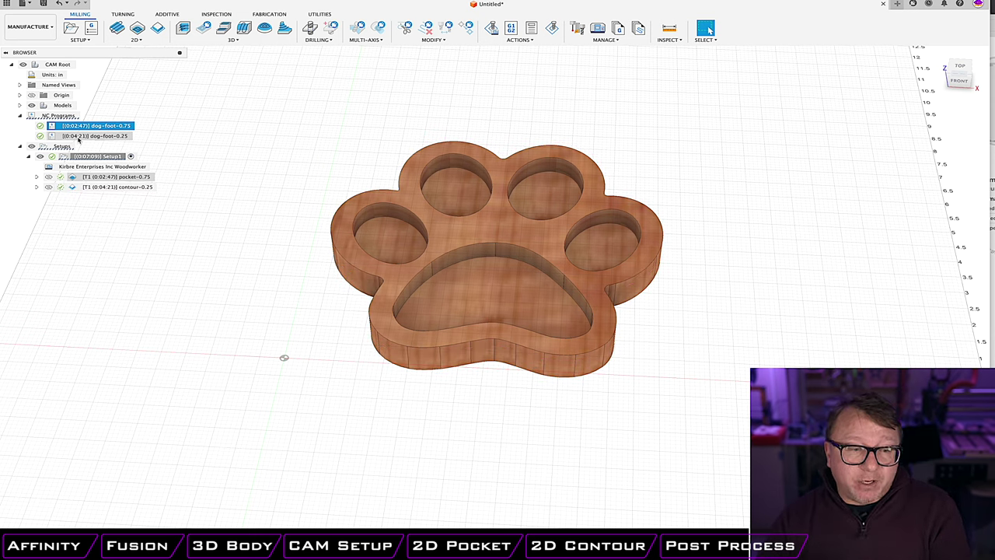
pyautogui.keyDown('super'); pyautogui.click(111, 188); pyautogui.keyUp('super')
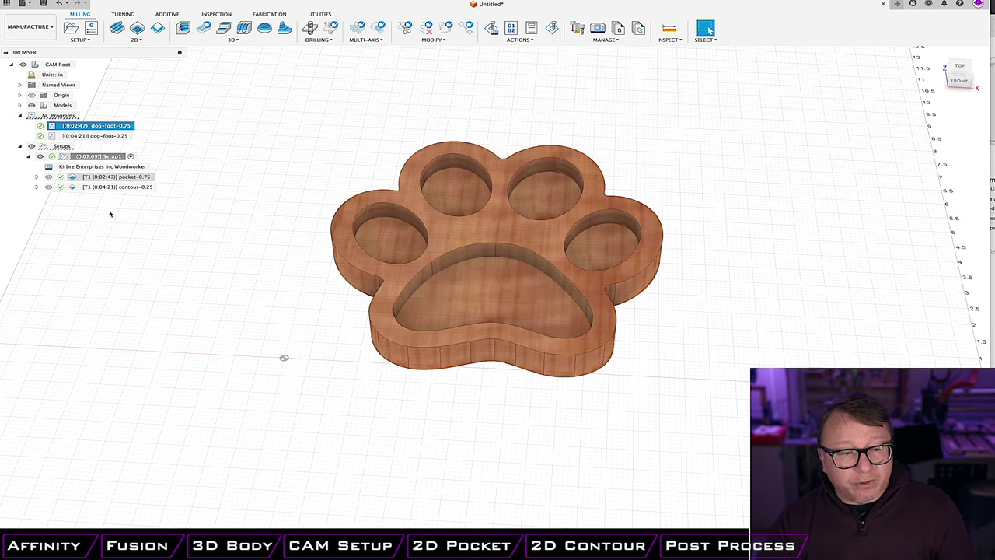
# Change the spindle speed of the pocket-0.75 operation and check the status of the NC programs
pyautogui.doubleClick(134, 178)
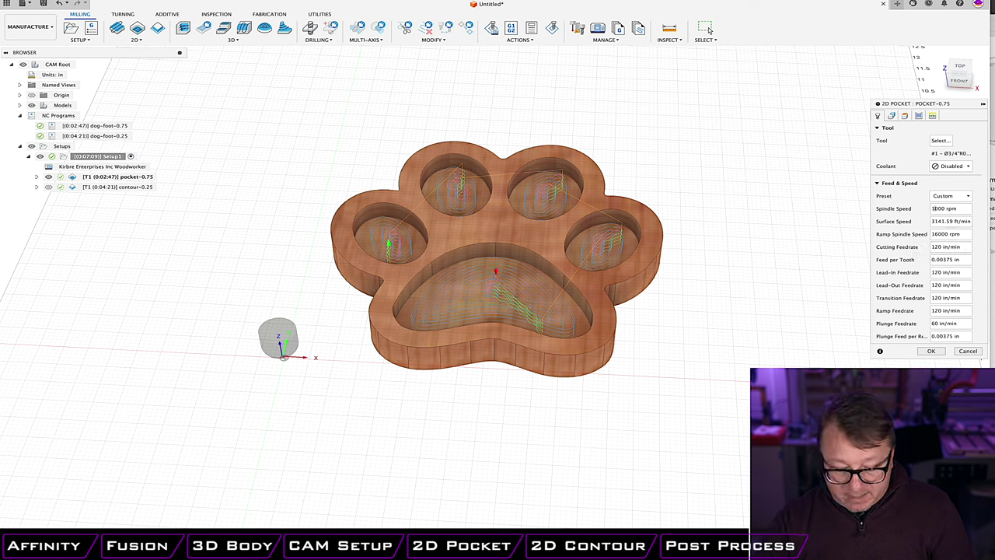
pyautogui.press('Return')
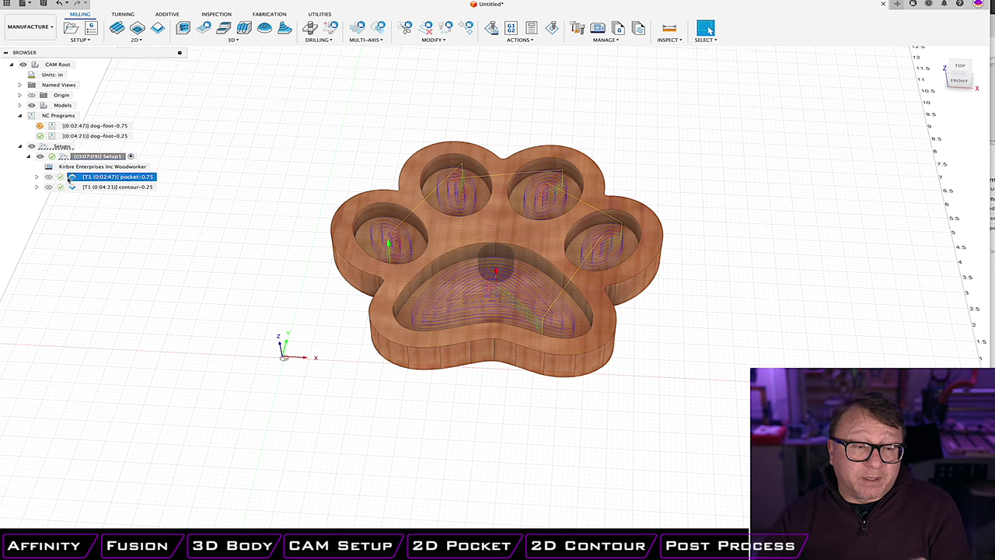
pyautogui.click(73, 187)
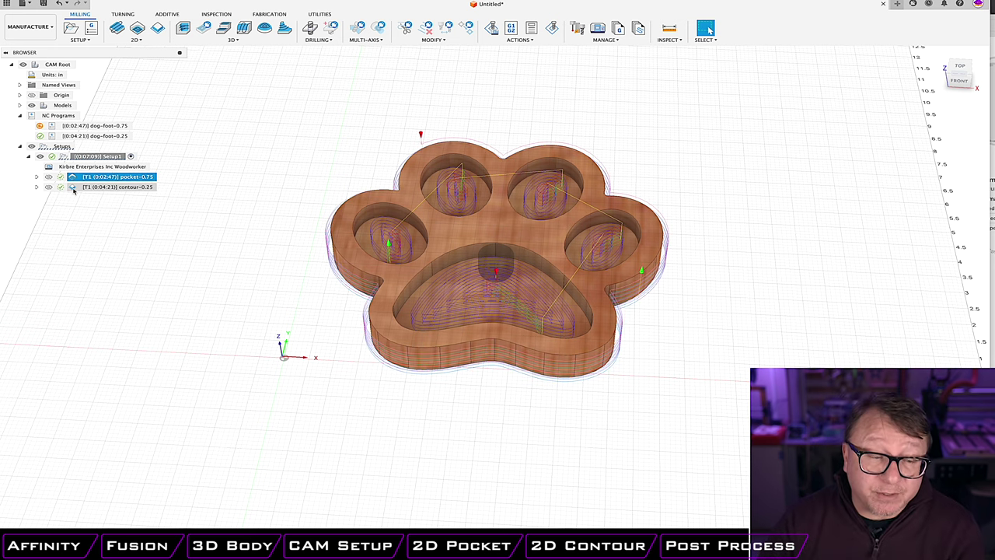
pyautogui.click(43, 136)
pyautogui.click(39, 127)
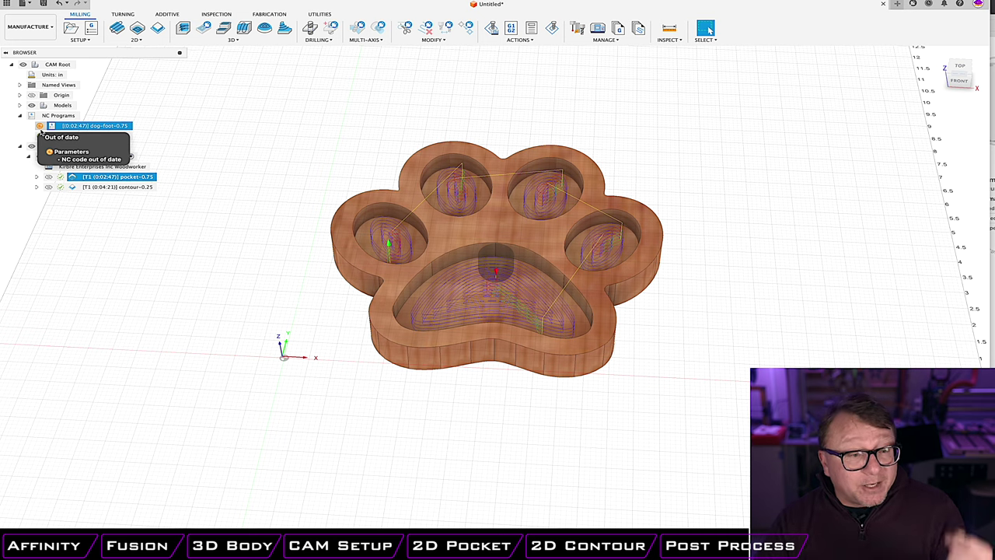
# Try to post-process the dog-foot-0.75 NC program again, declining to overwrite dog-foot-0.75.nc
pyautogui.click(73, 130)
pyautogui.rightClick(73, 129)
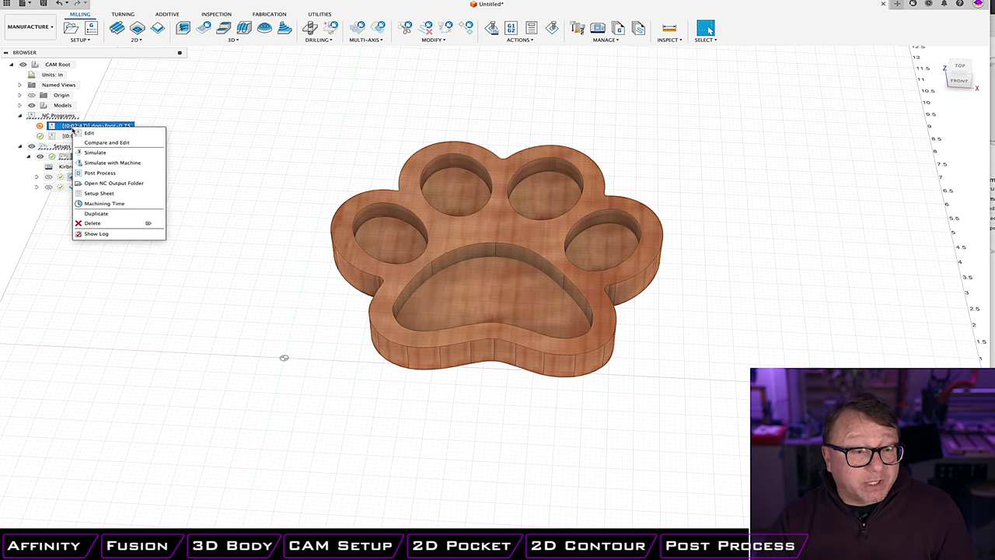
pyautogui.click(109, 174)
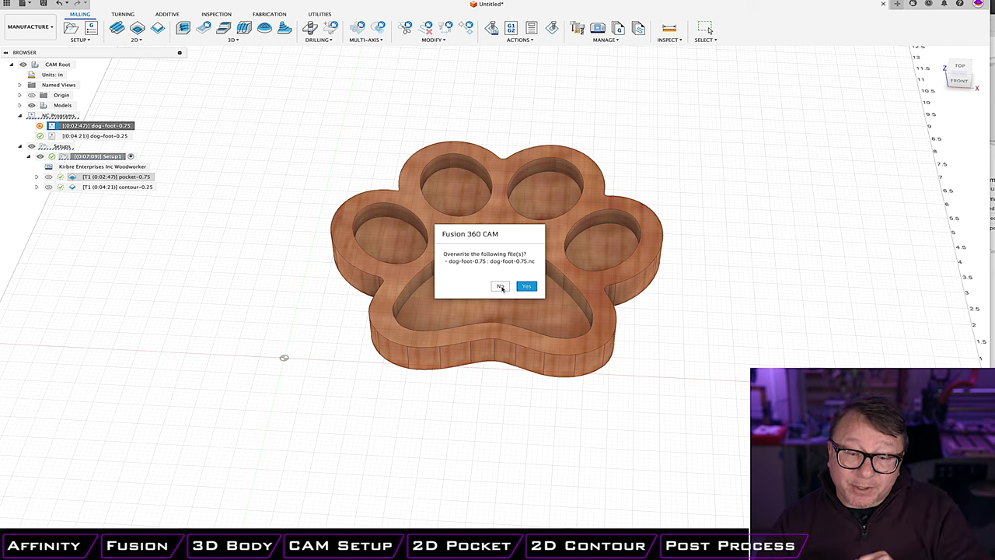
pyautogui.click(502, 287)
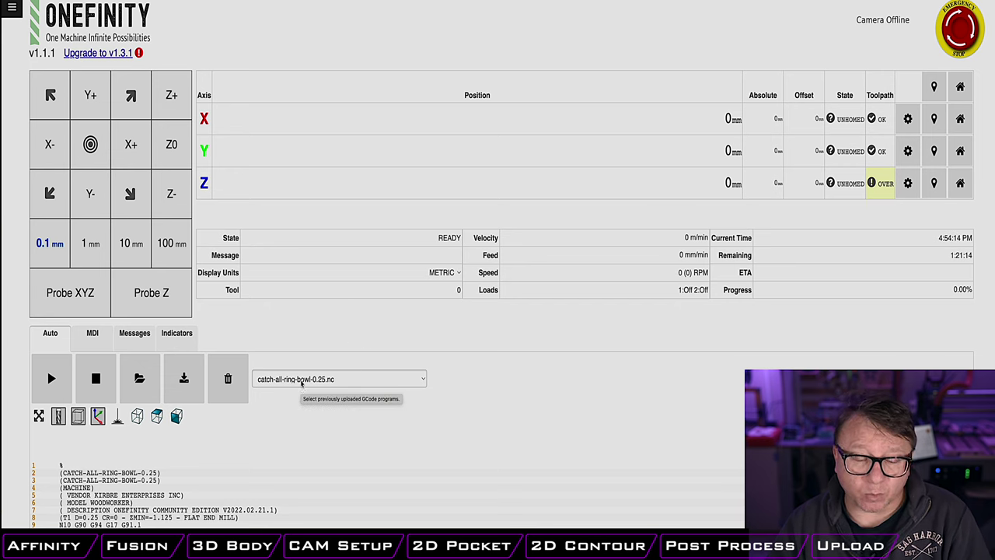
# Upload dog-foot-0.75.nc to the Onefinity controller and examine its pocket toolpath in the 3D preview
pyautogui.click(142, 386)
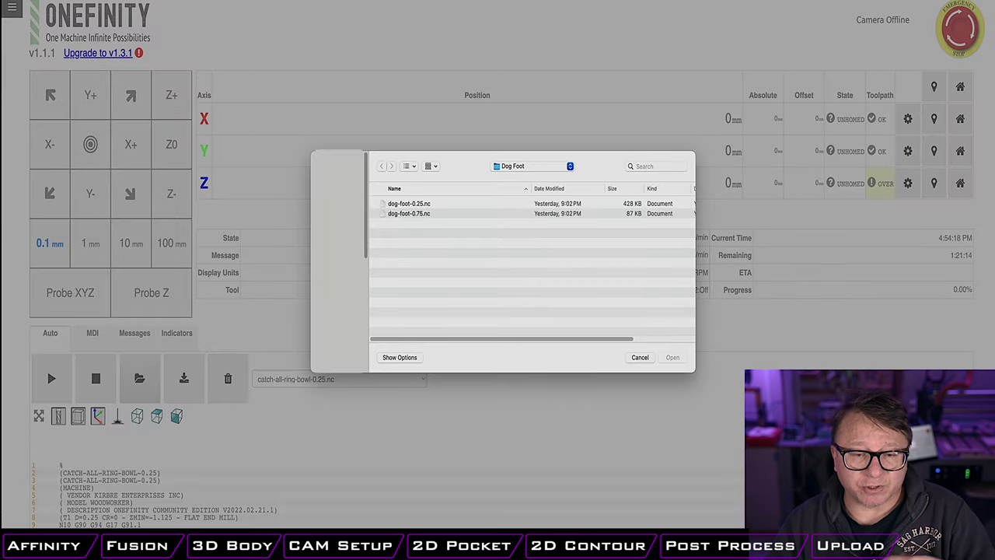
pyautogui.click(420, 214)
pyautogui.click(673, 357)
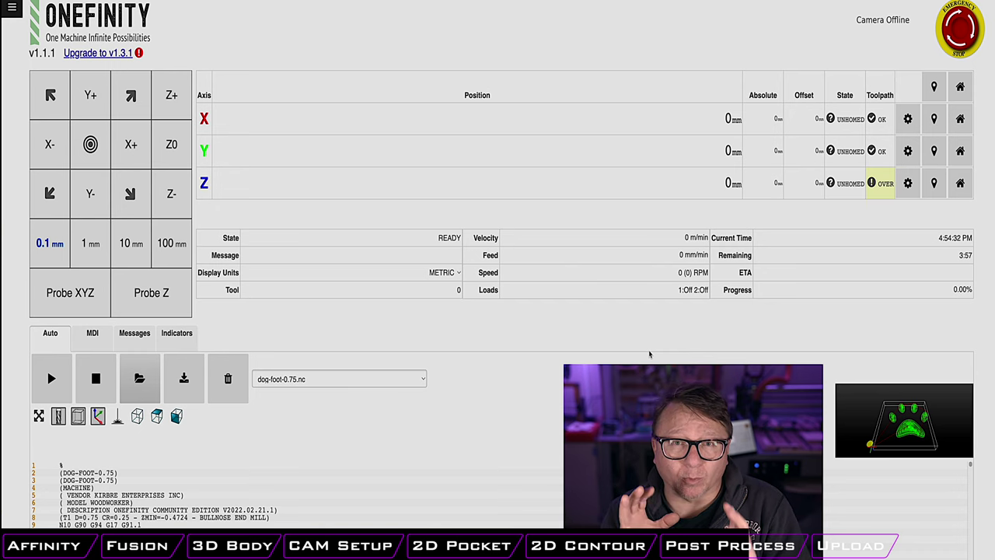
pyautogui.moveTo(883, 400); pyautogui.dragTo(868, 422)
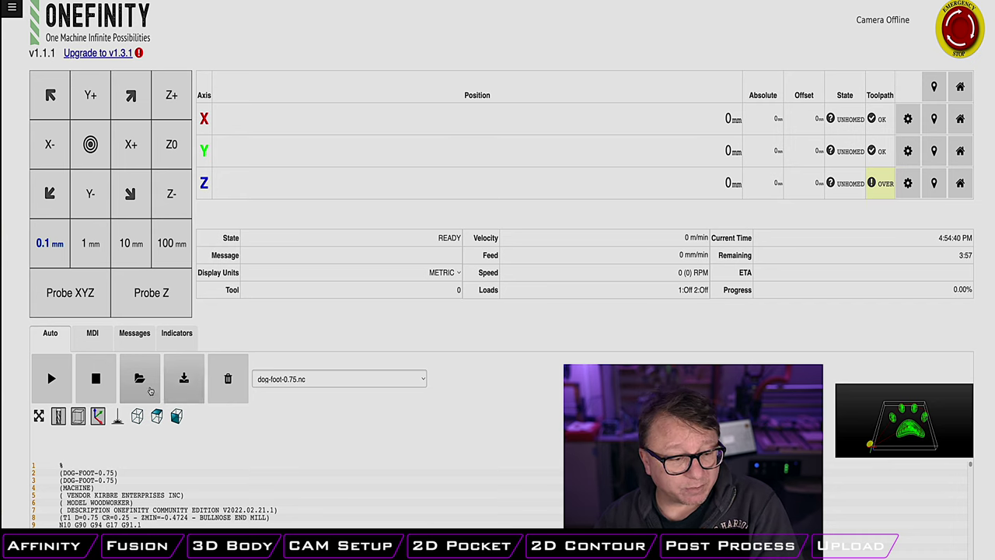
pyautogui.scroll(-2, 591, 381)
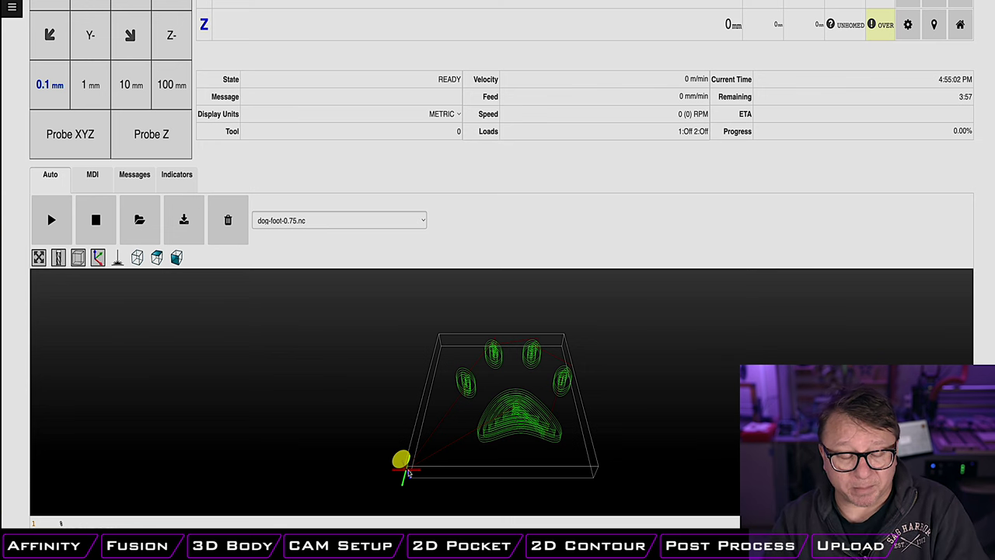
pyautogui.moveTo(697, 386); pyautogui.dragTo(673, 381)
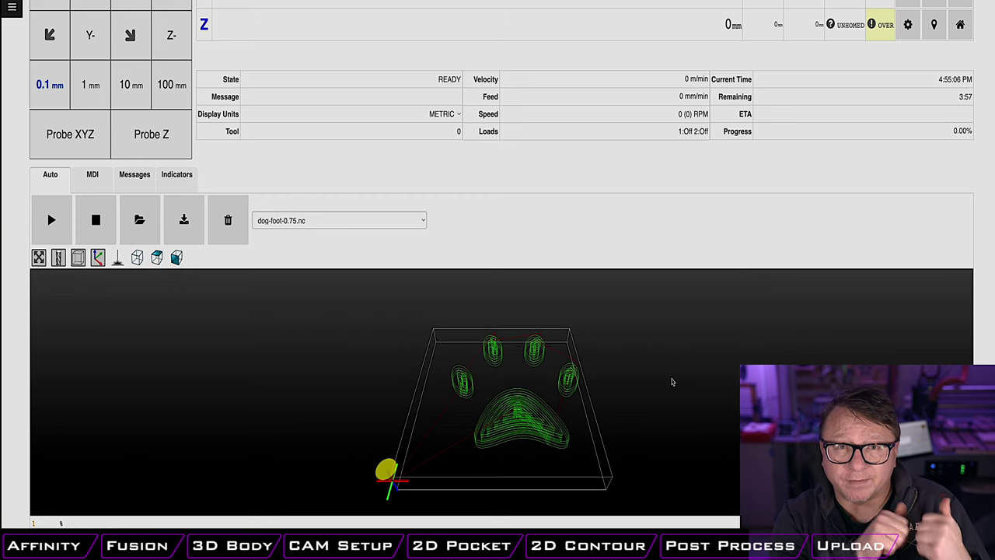